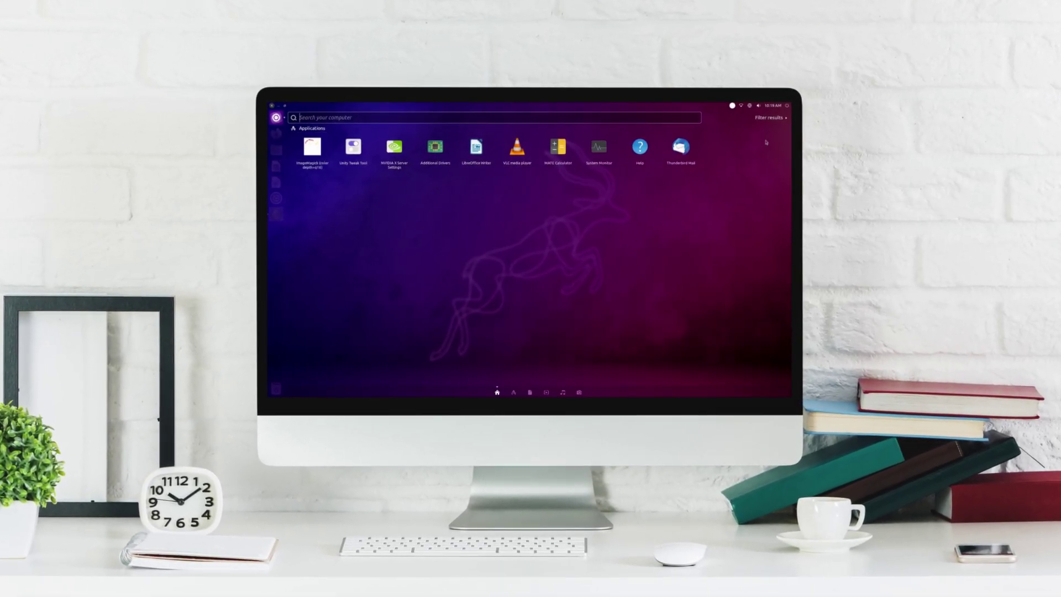
Launch MATE Calculator from a 'cal' Dash search and move it to mid-screen
left_click(772, 141)
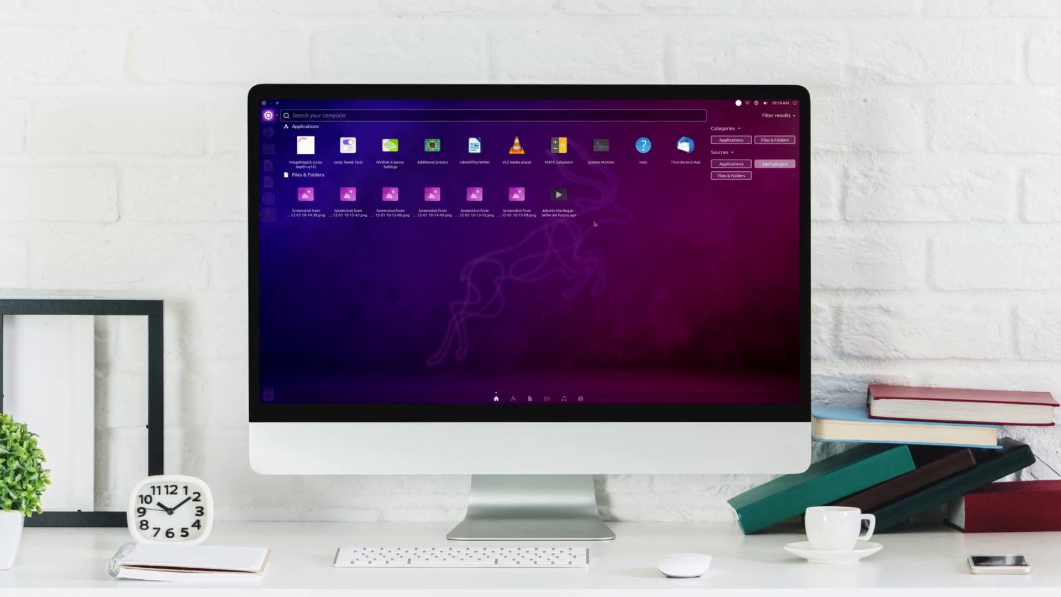
type("cal")
key("Return")
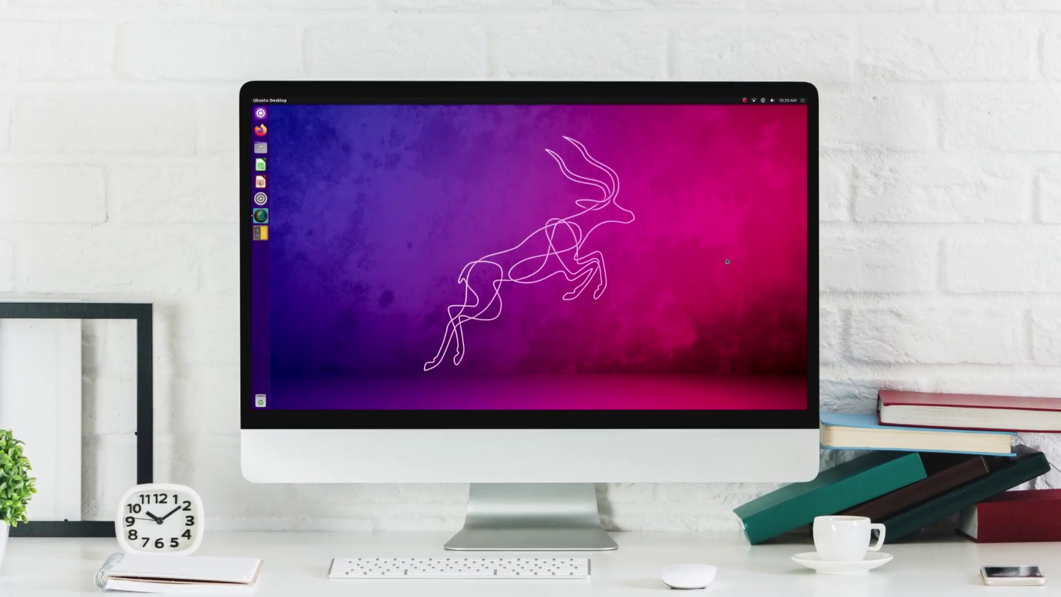
left_click_drag(342, 110, 468, 179)
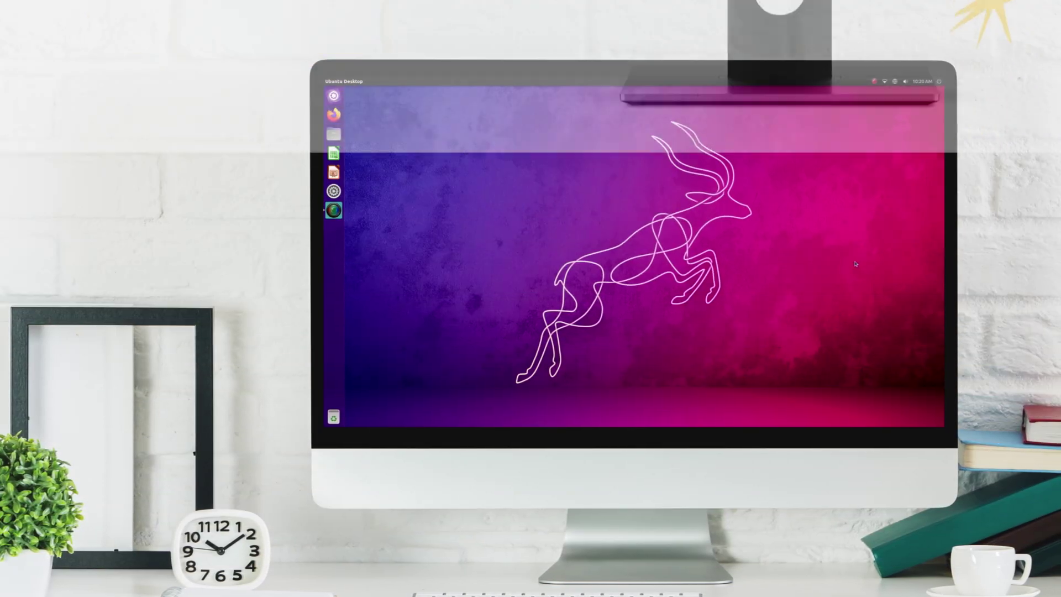
key("super")
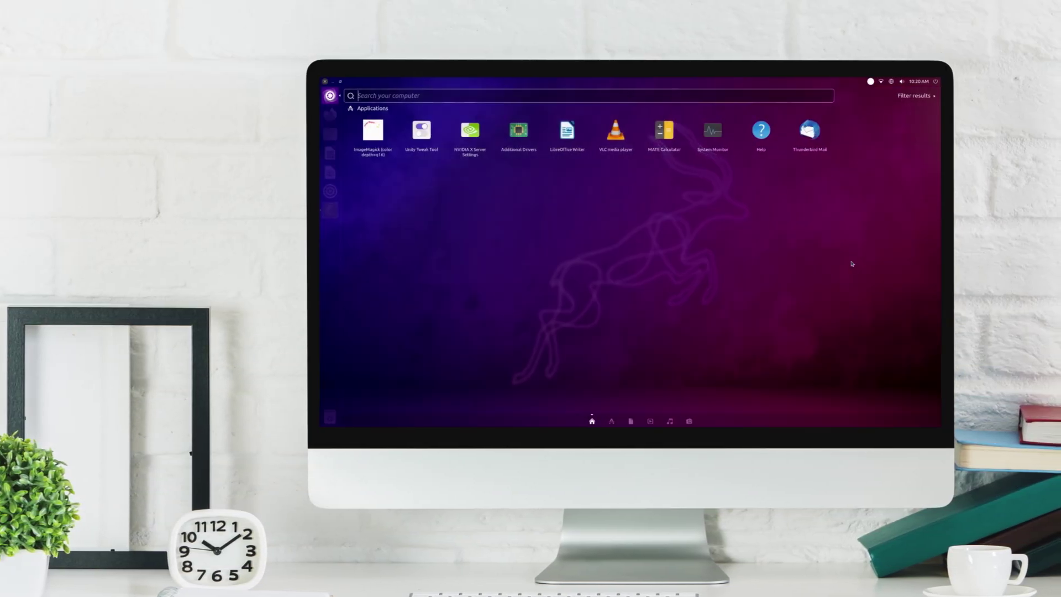
type("nv")
key("BackSpace")
key("BackSpace")
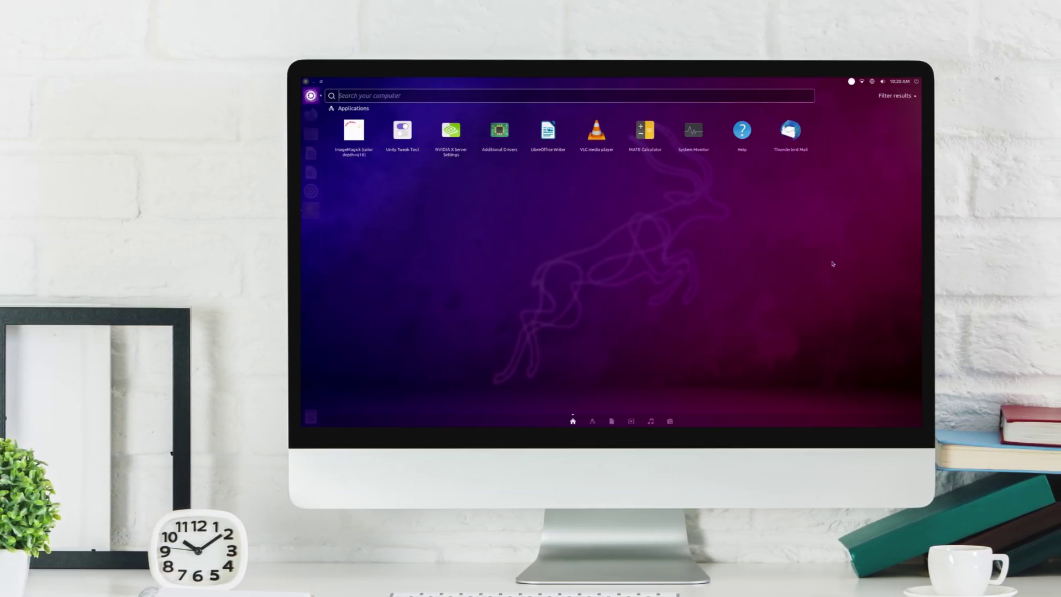
type("cal")
key("Return")
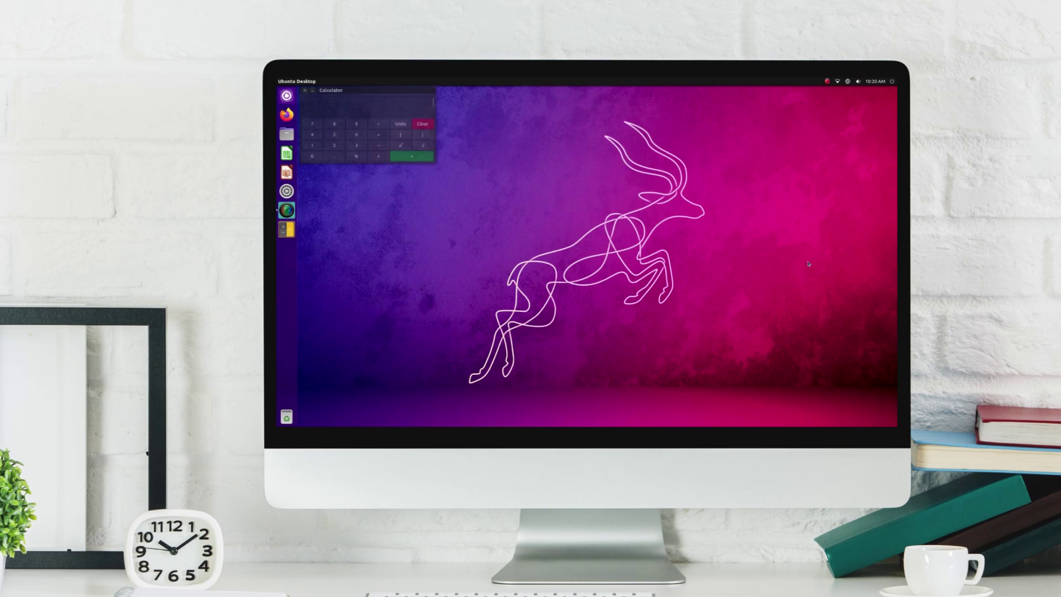
left_click_drag(362, 92, 501, 162)
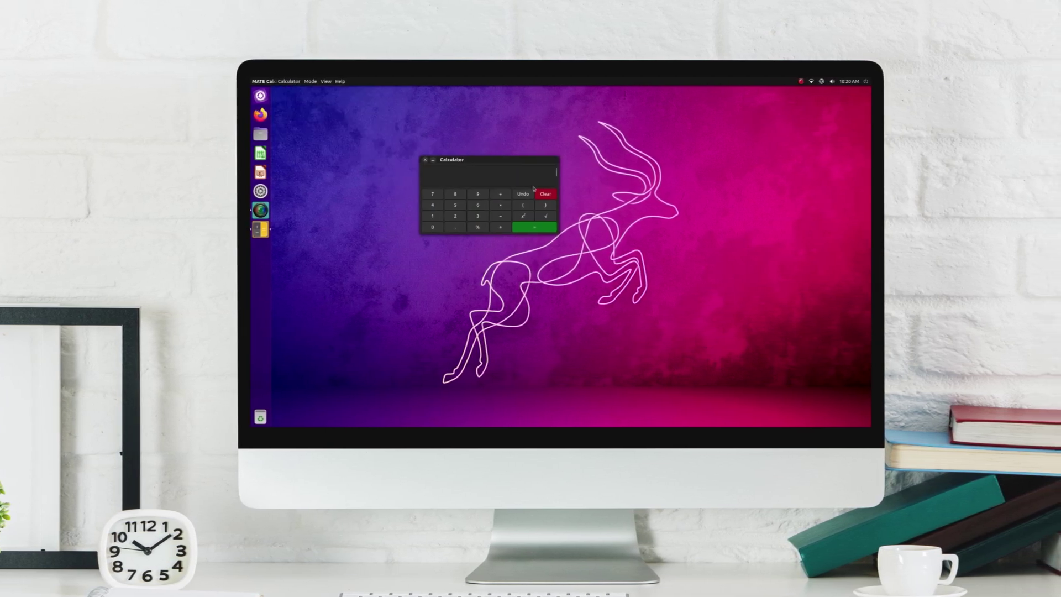
Enter 632 in the calculator
left_click(484, 205)
left_click(459, 217)
left_click(436, 215)
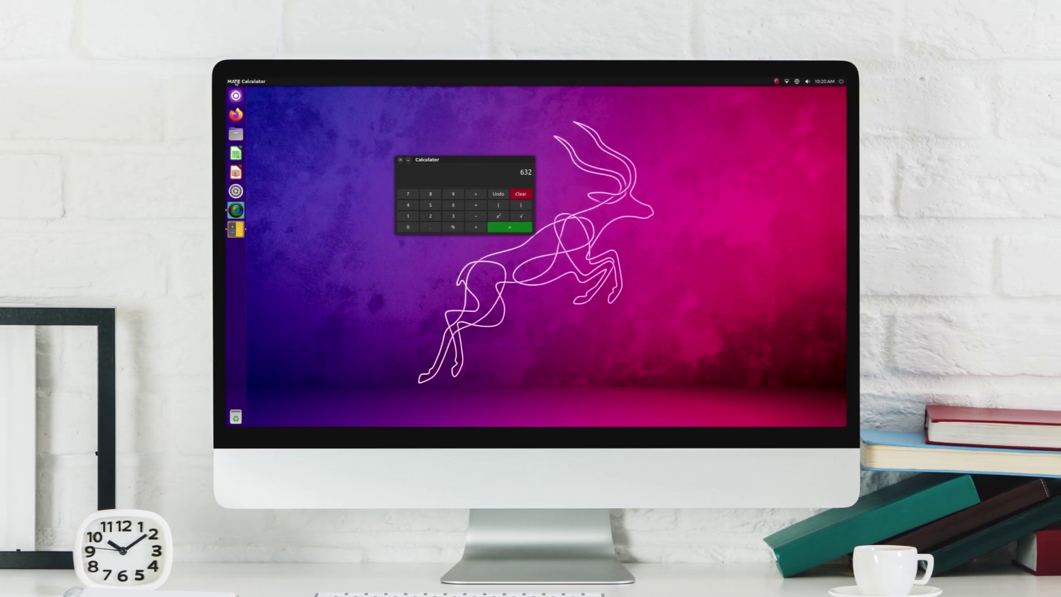
left_click(276, 82)
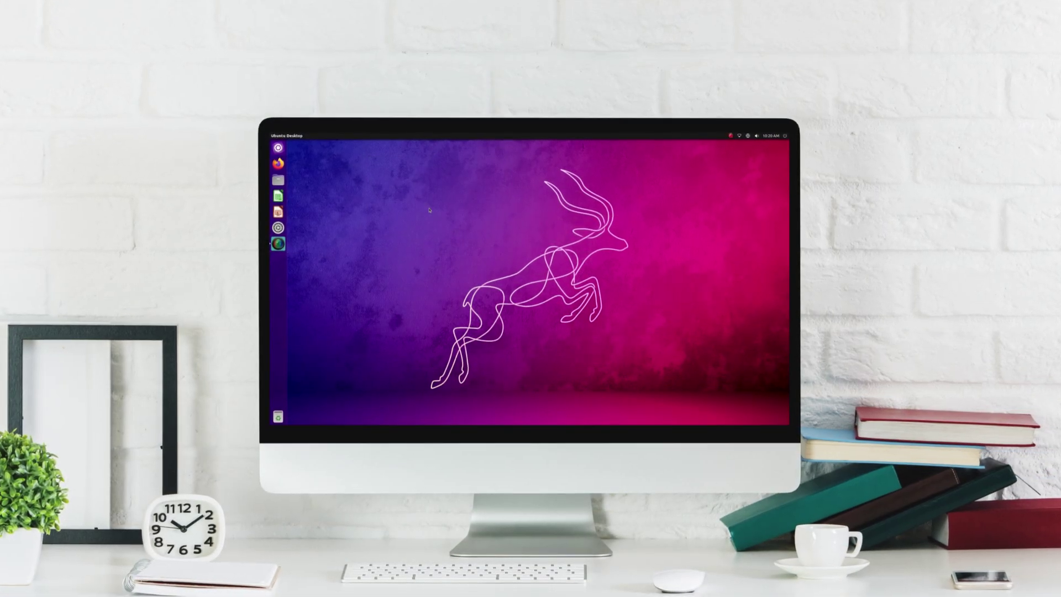
Switch the Appearance theme to light Yaru and open the Home folder in Files
key("super")
type("app")
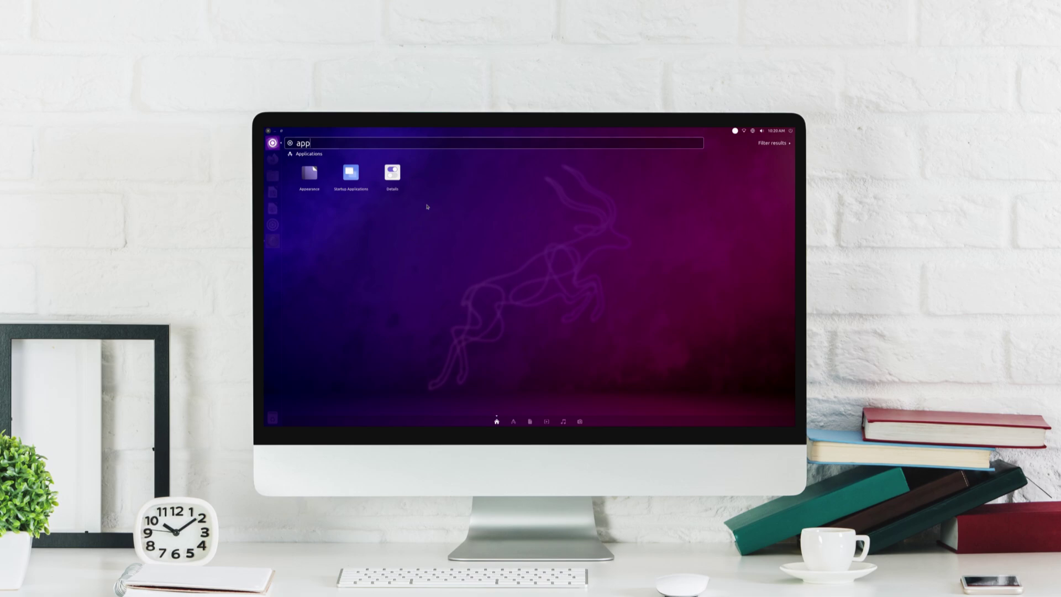
key("Return")
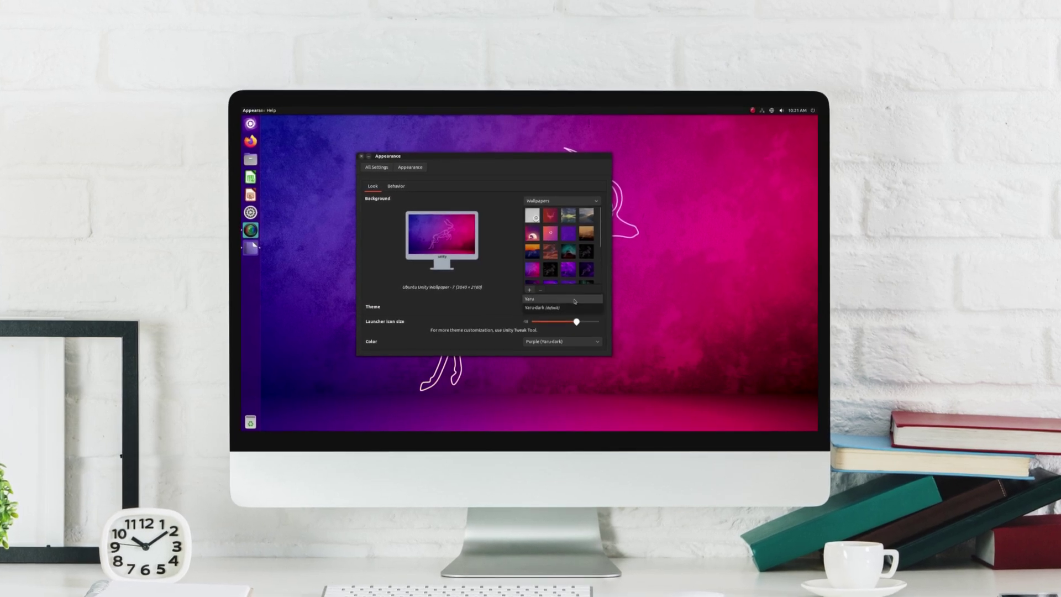
left_click(578, 307)
left_click(573, 302)
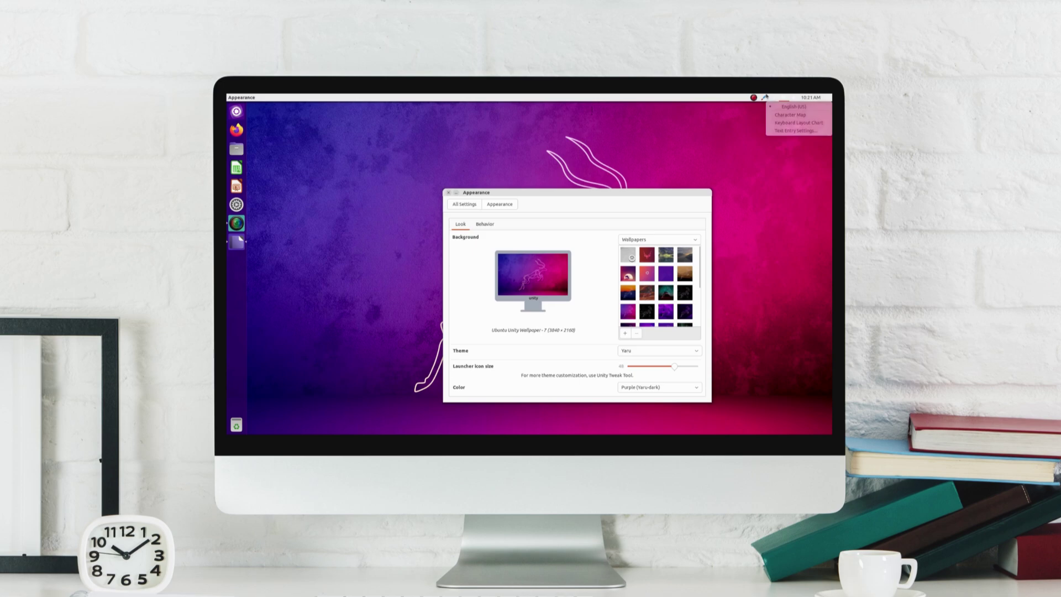
left_click(234, 149)
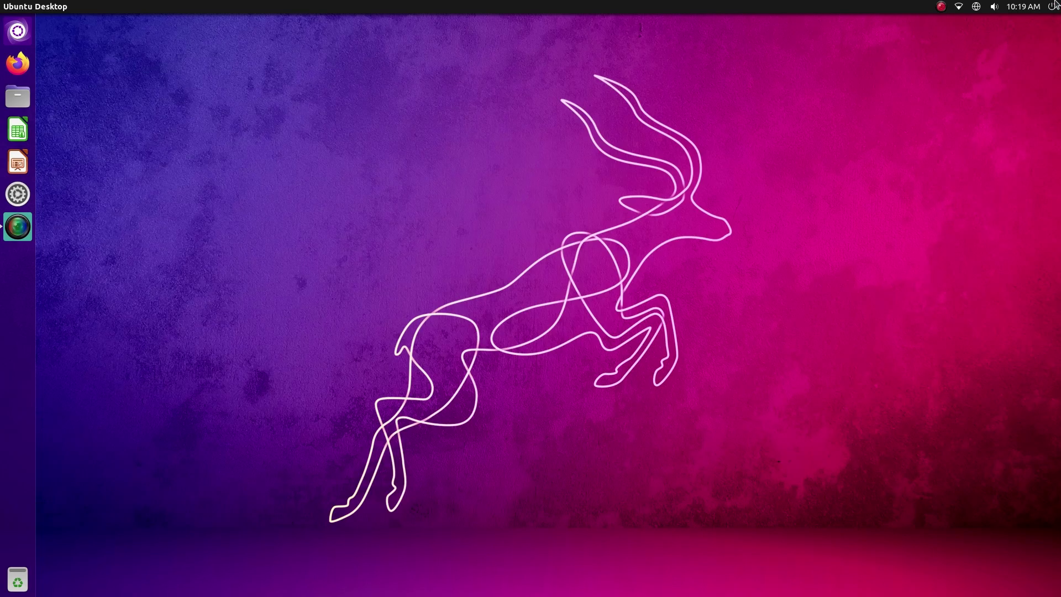
Check the calendar, power and keyboard indicators in the top panel
left_click(1039, 5)
left_click(1038, 4)
left_click(1052, 6)
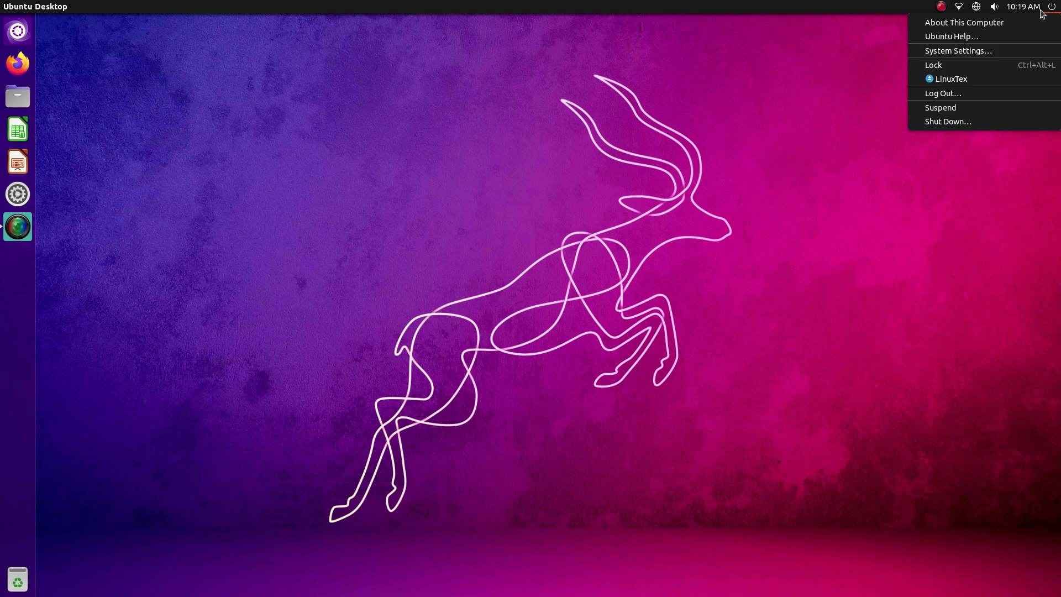
key("Escape")
left_click(984, 4)
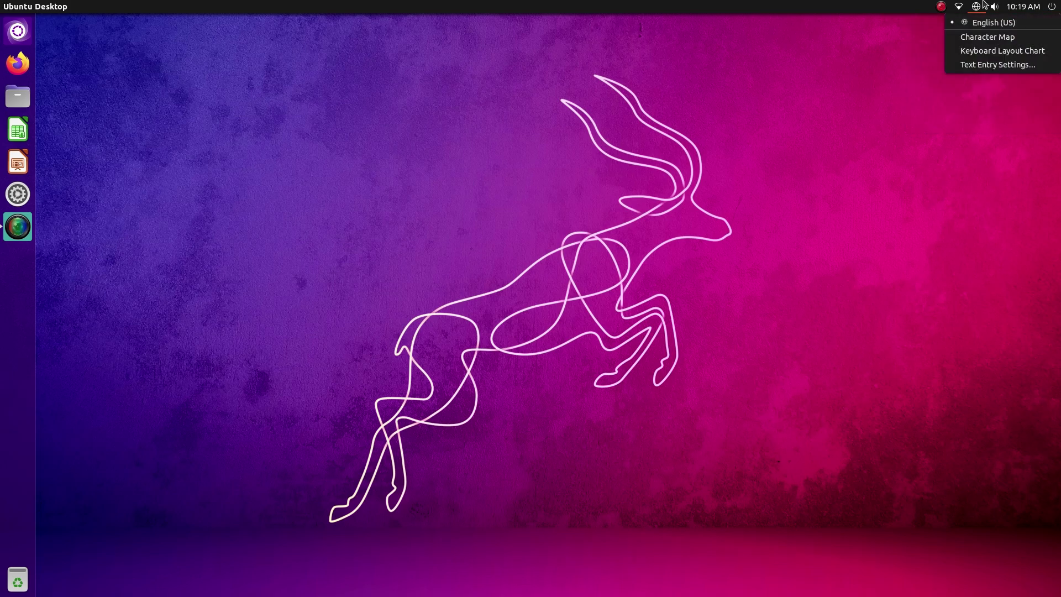
left_click(984, 4)
scroll(18, 197, "down", 3)
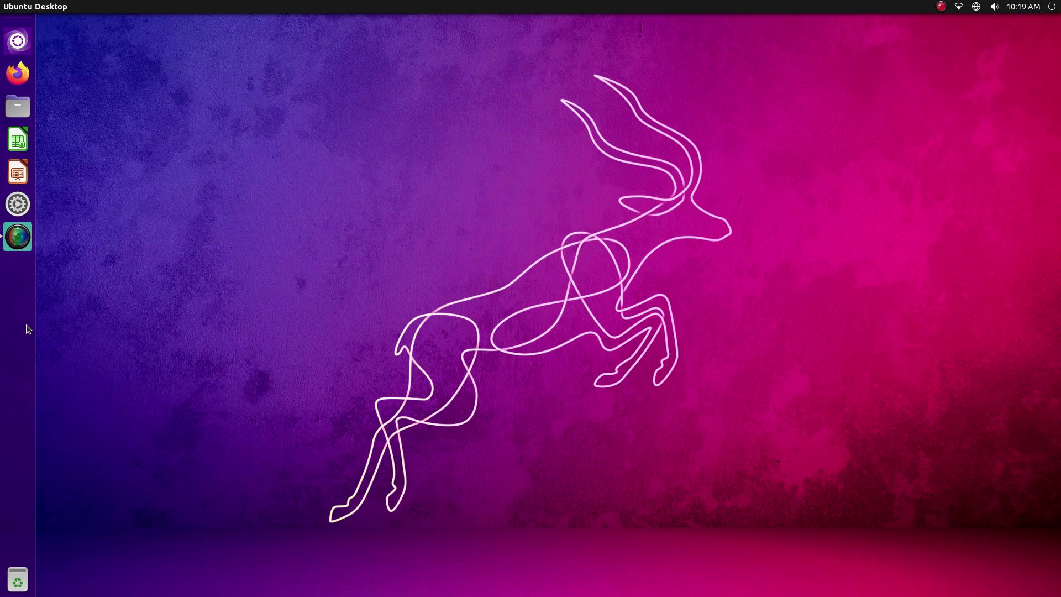
scroll(10, 178, "up", 3)
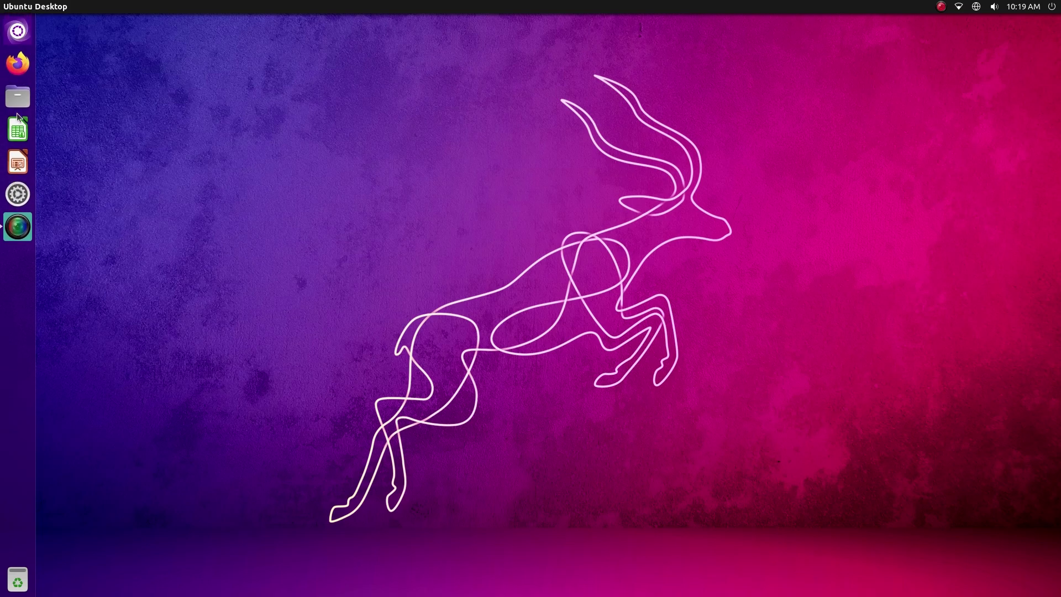
Open the Dash full-screen and add file and folder results to its filters
left_click(18, 31)
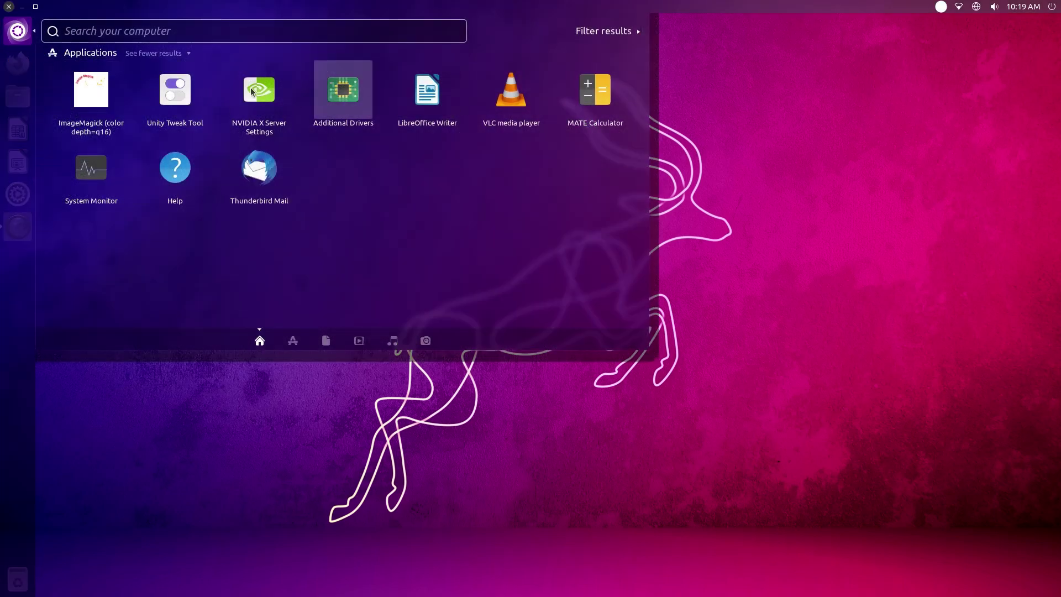
left_click(35, 7)
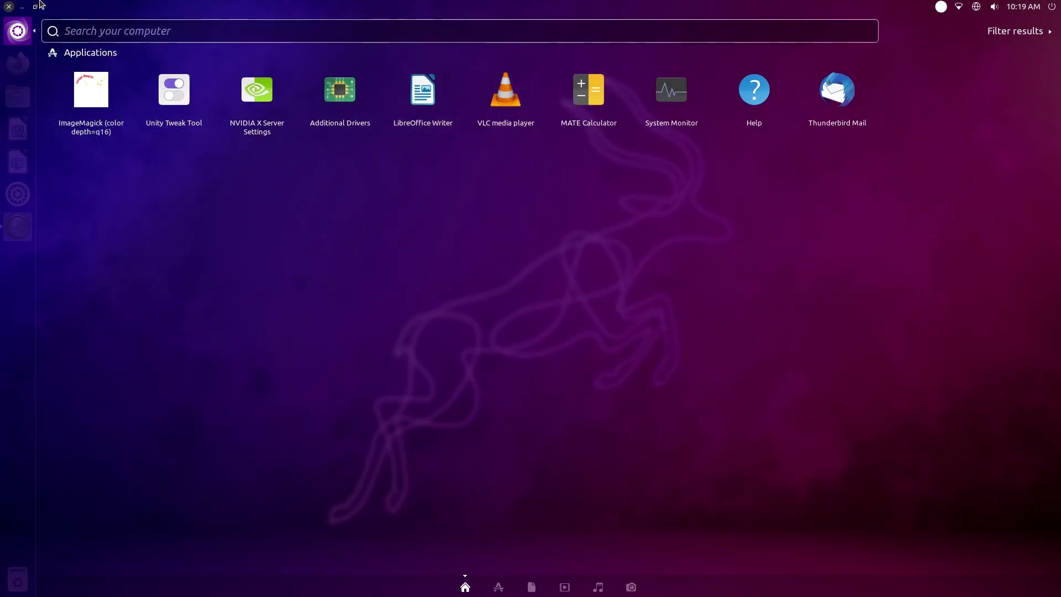
left_click(1025, 49)
left_click(1013, 80)
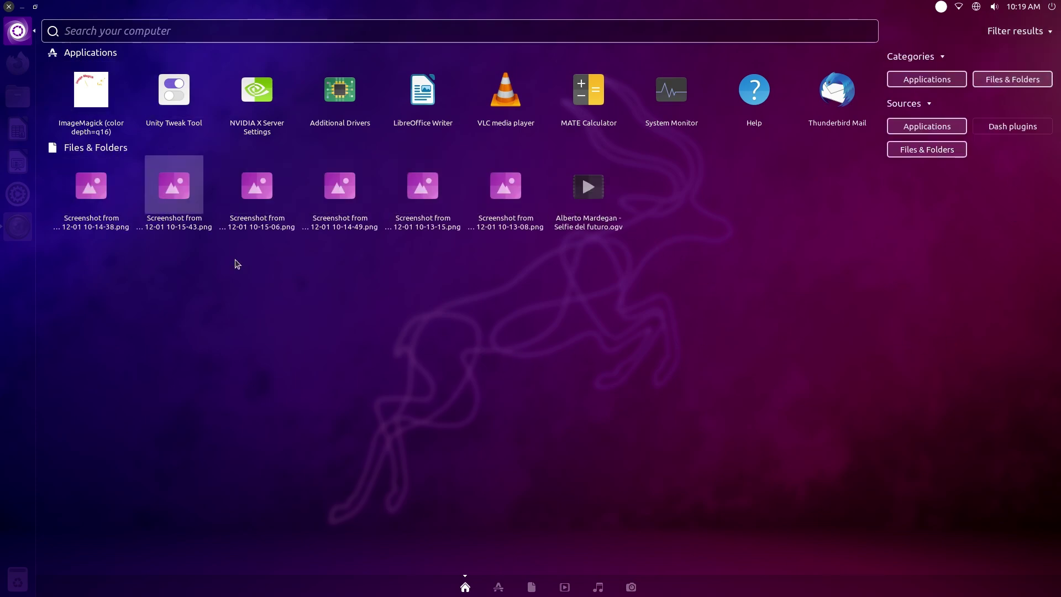
Browse the applications, files, videos, music and photos lenses, then return to the Dash home
left_click(499, 587)
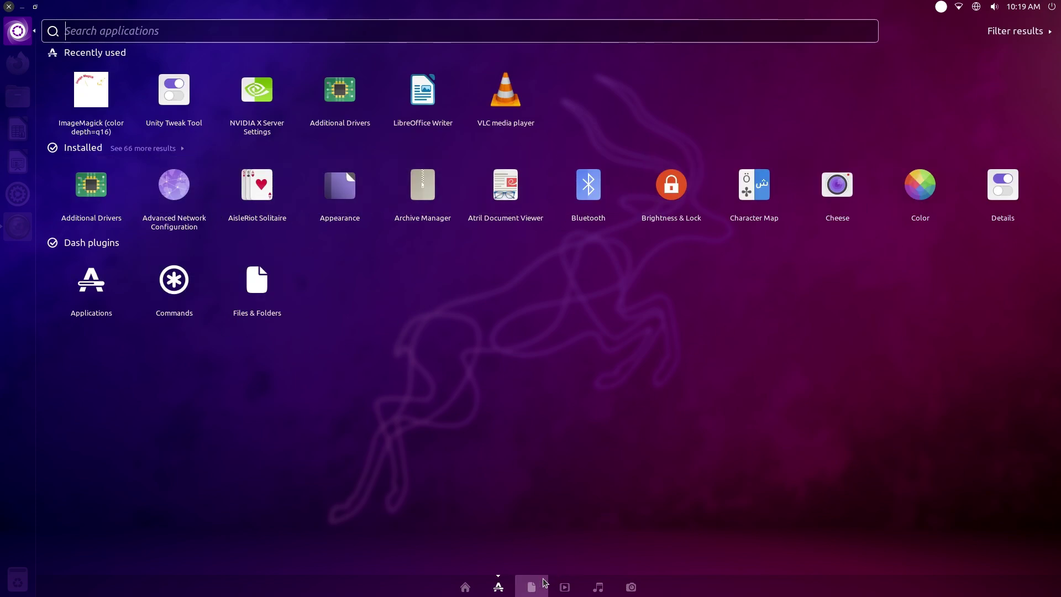
left_click(532, 587)
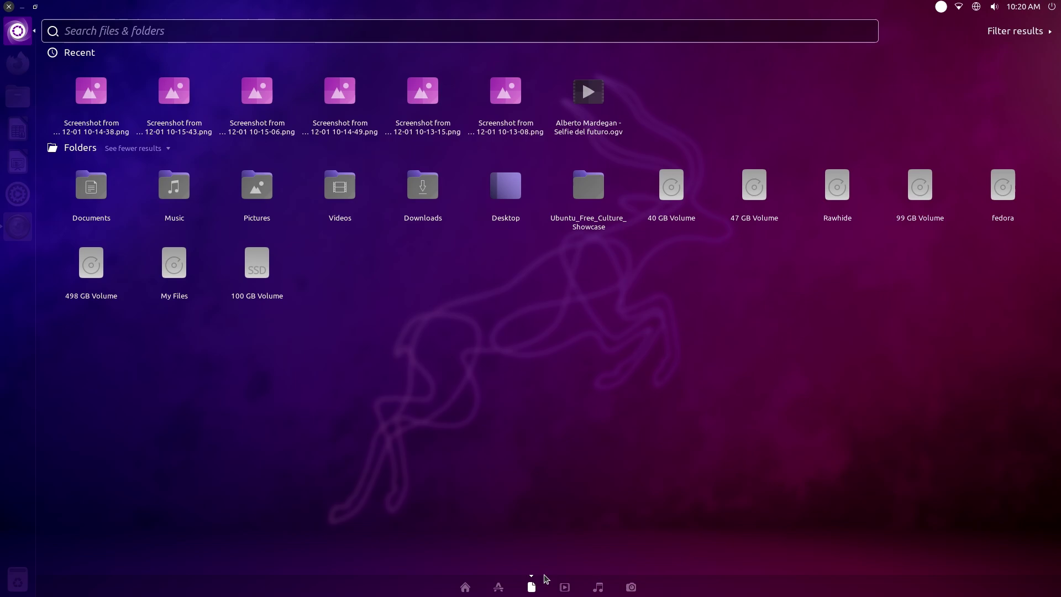
left_click(565, 590)
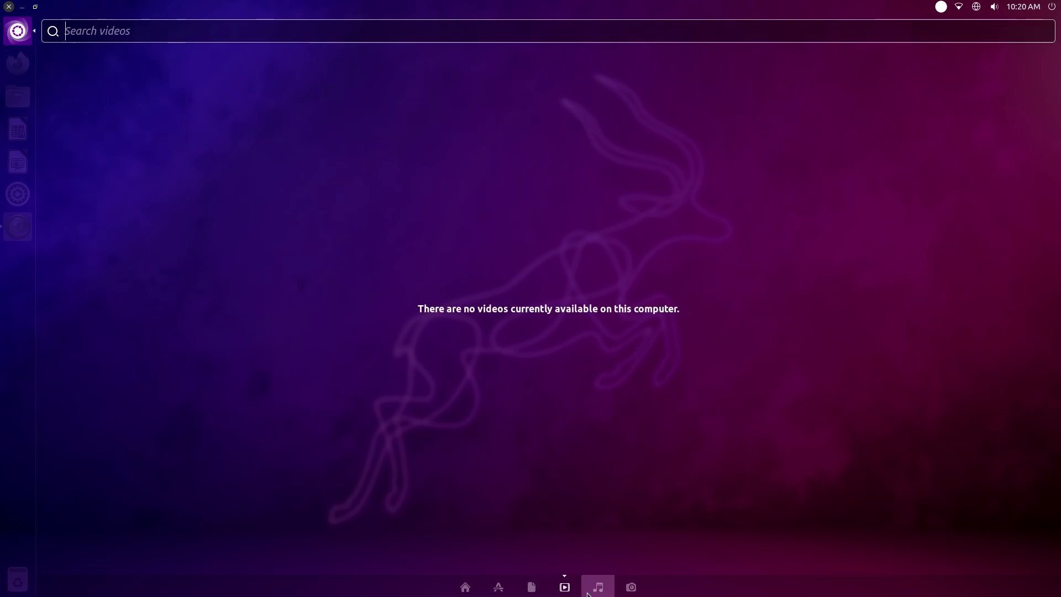
left_click(589, 593)
left_click(623, 593)
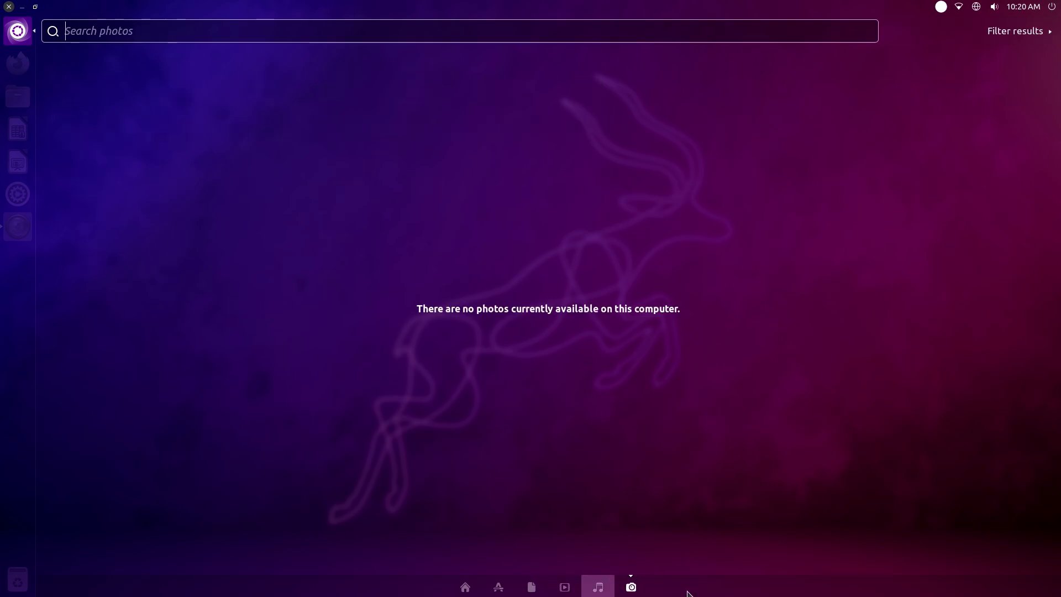
left_click(456, 584)
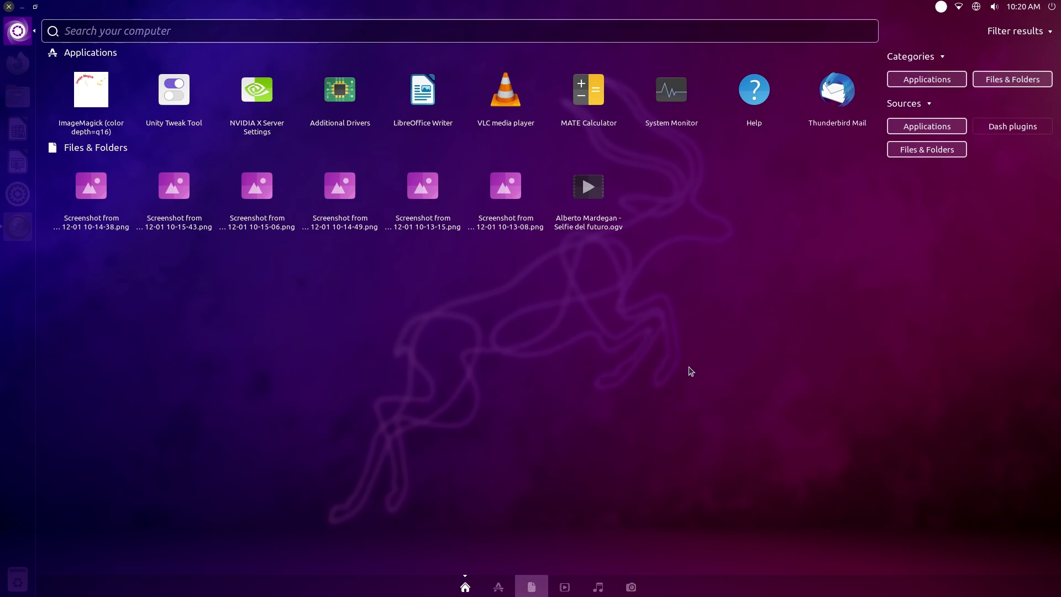
Toggle the filter categories to leave applications only, then collapse the filters
left_click(1017, 31)
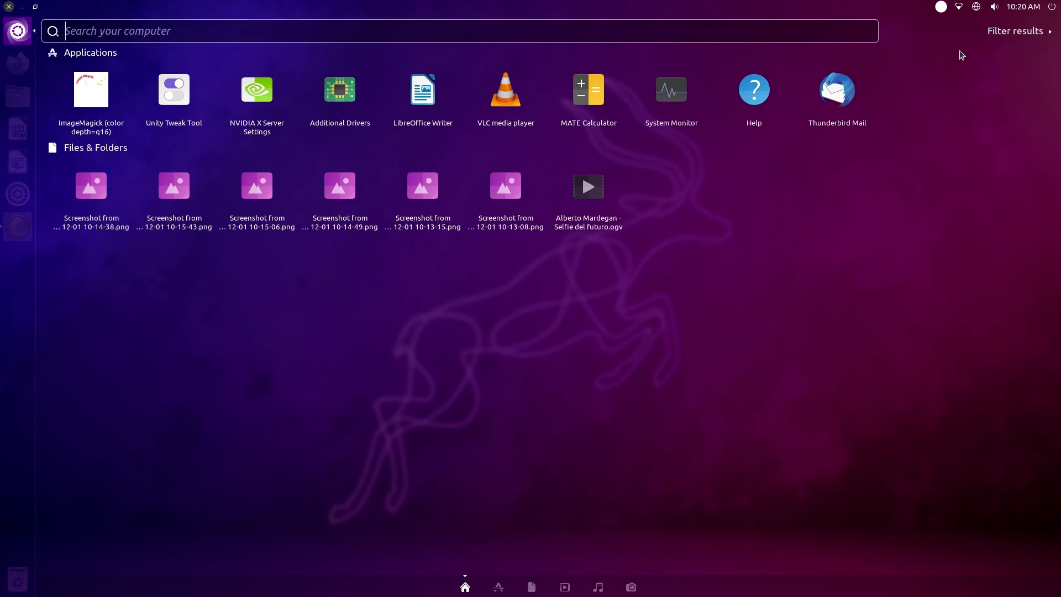
left_click(1010, 35)
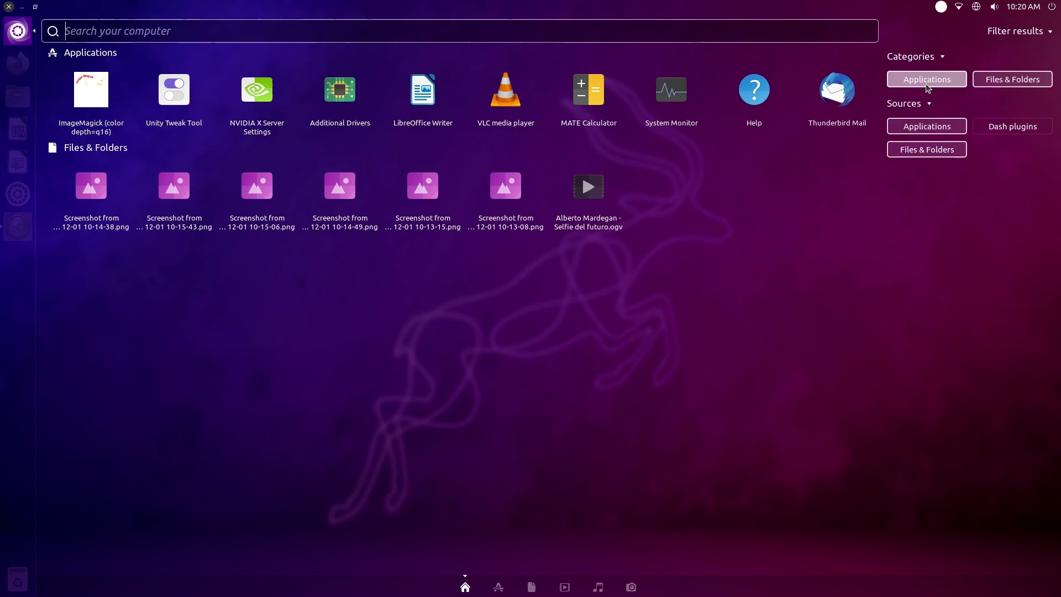
left_click(909, 103)
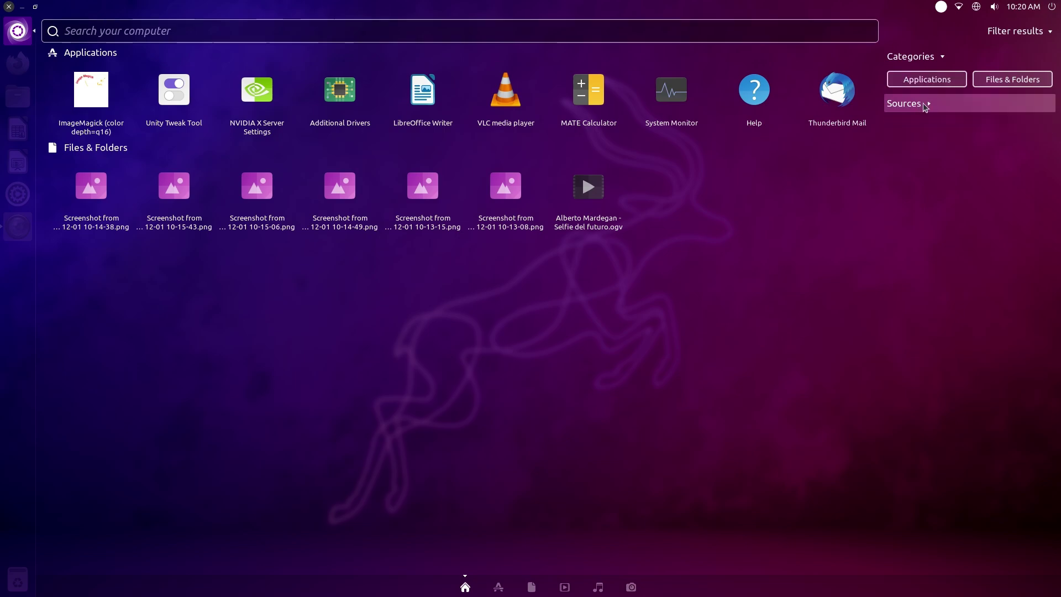
left_click(927, 79)
left_click(1008, 83)
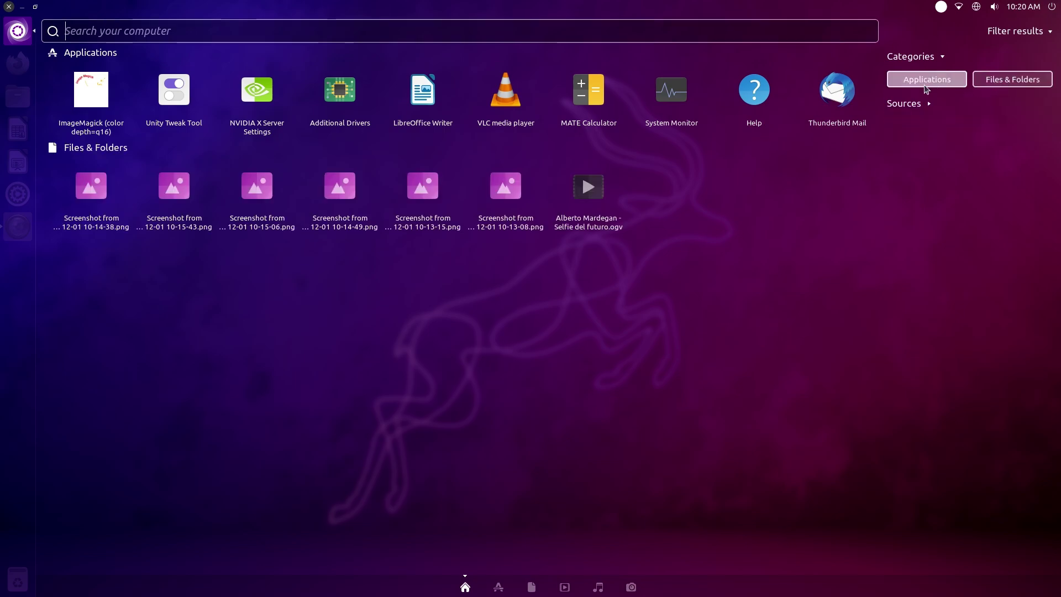
left_click(927, 85)
left_click(927, 84)
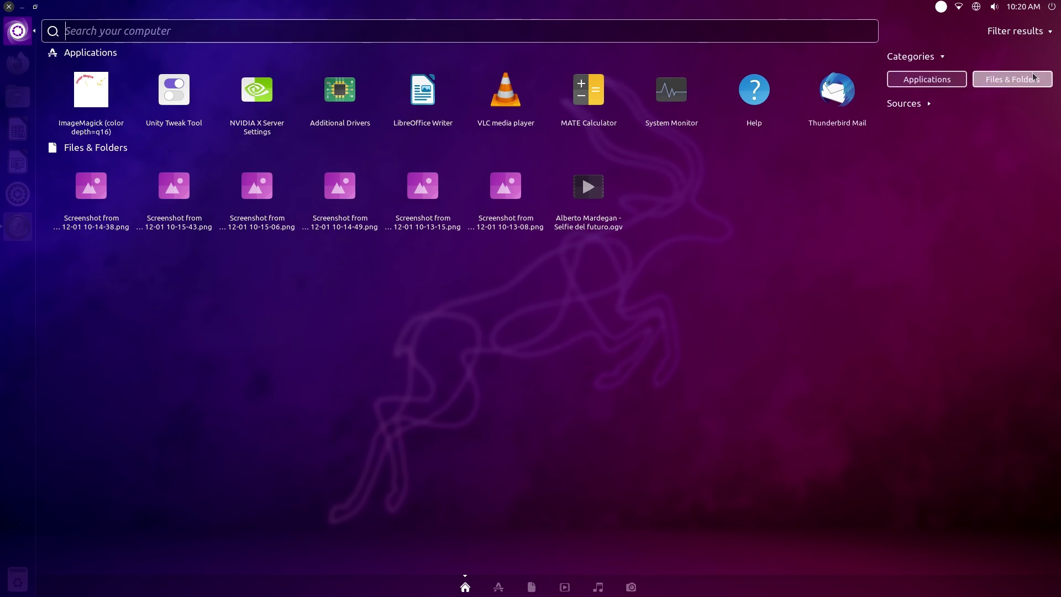
left_click(1033, 79)
left_click(1039, 31)
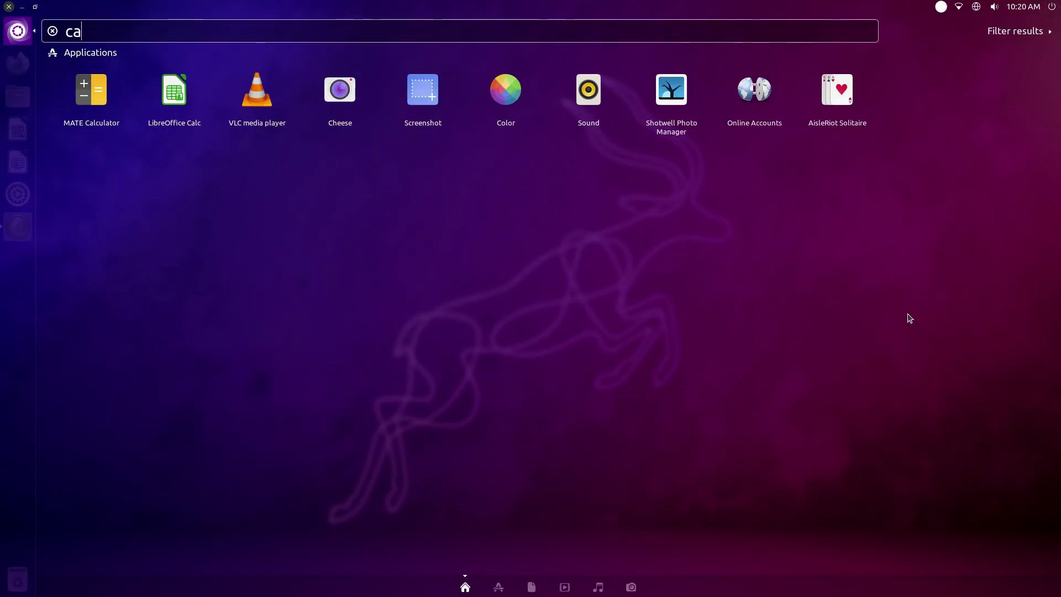
Launch the calculator from the 'cal' search, move it, browse its menus and close it
type("l")
key("Return")
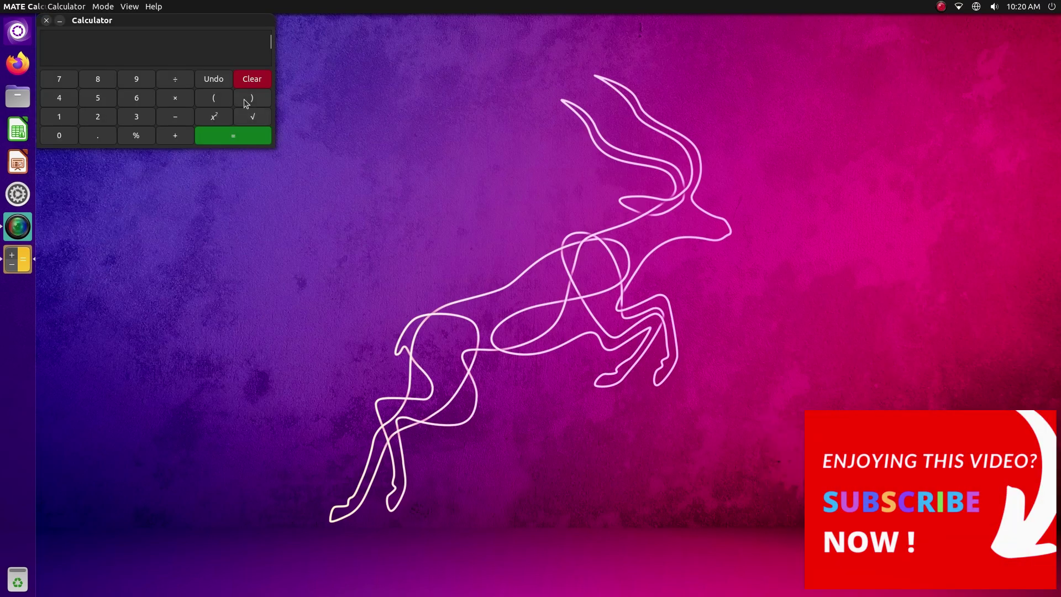
left_click_drag(180, 25, 432, 141)
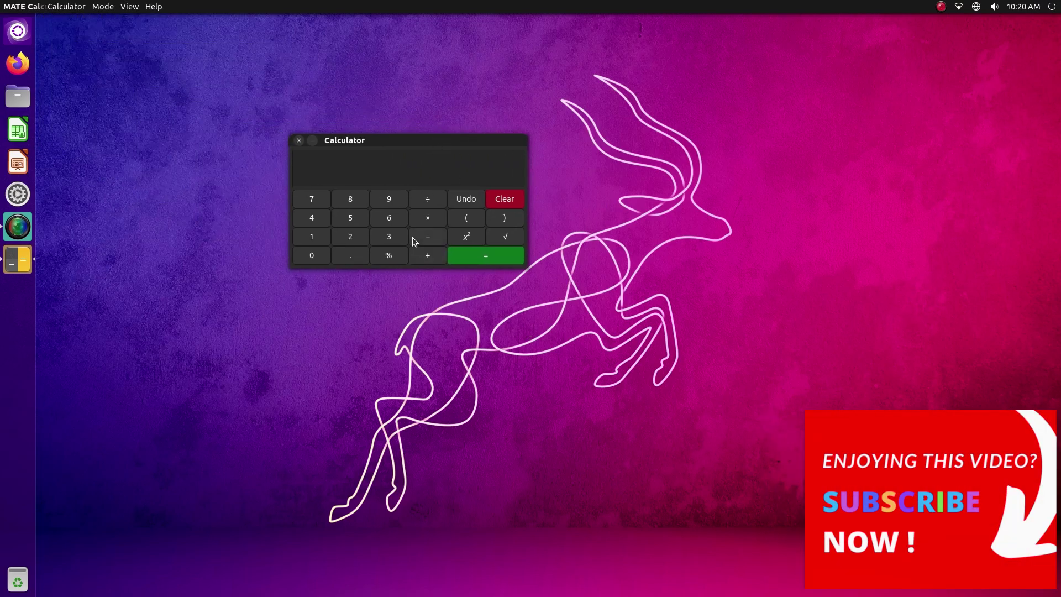
left_click(61, 6)
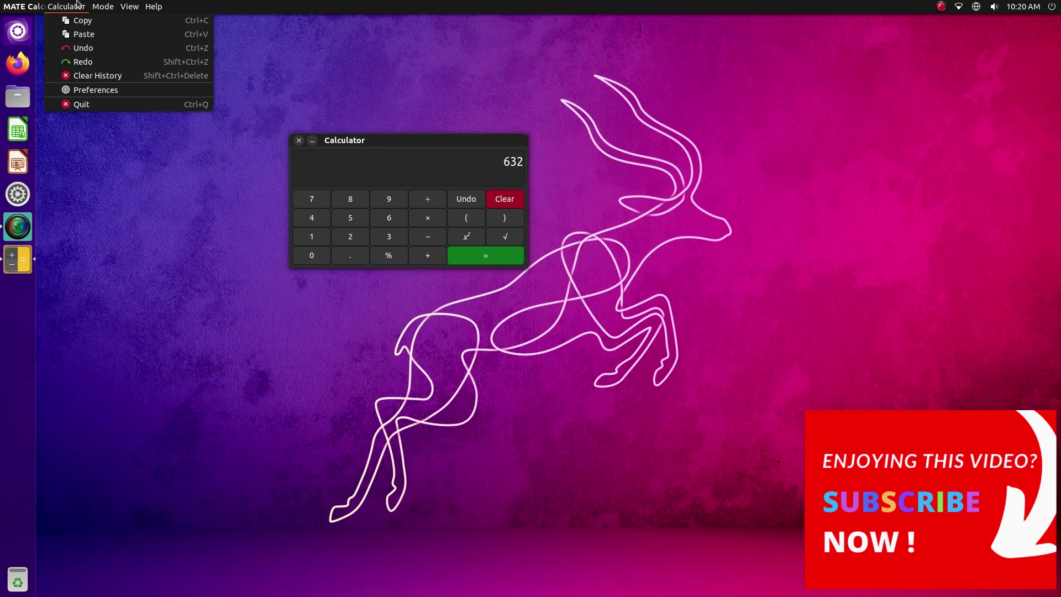
left_click(322, 121)
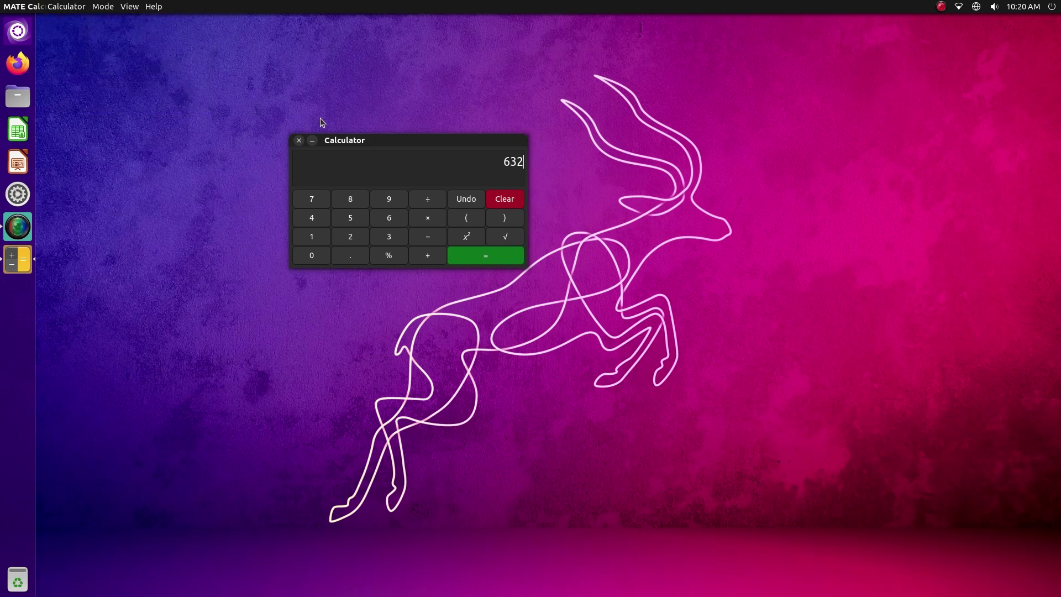
left_click(299, 141)
Open Files at Home with Super+E, centre it, browse its menus and close it
key("super+e")
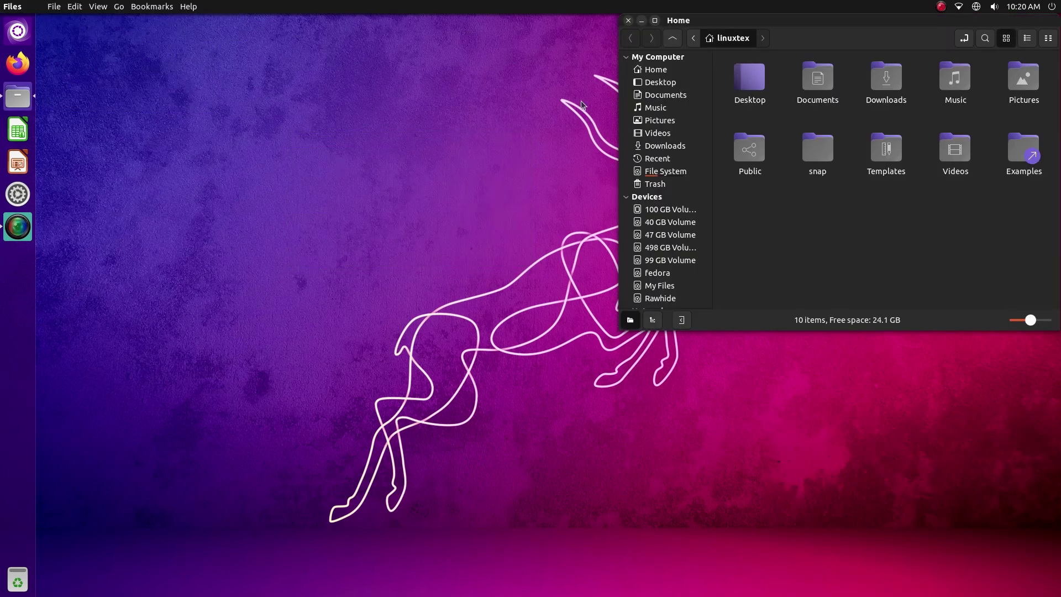
left_click_drag(768, 22, 441, 210)
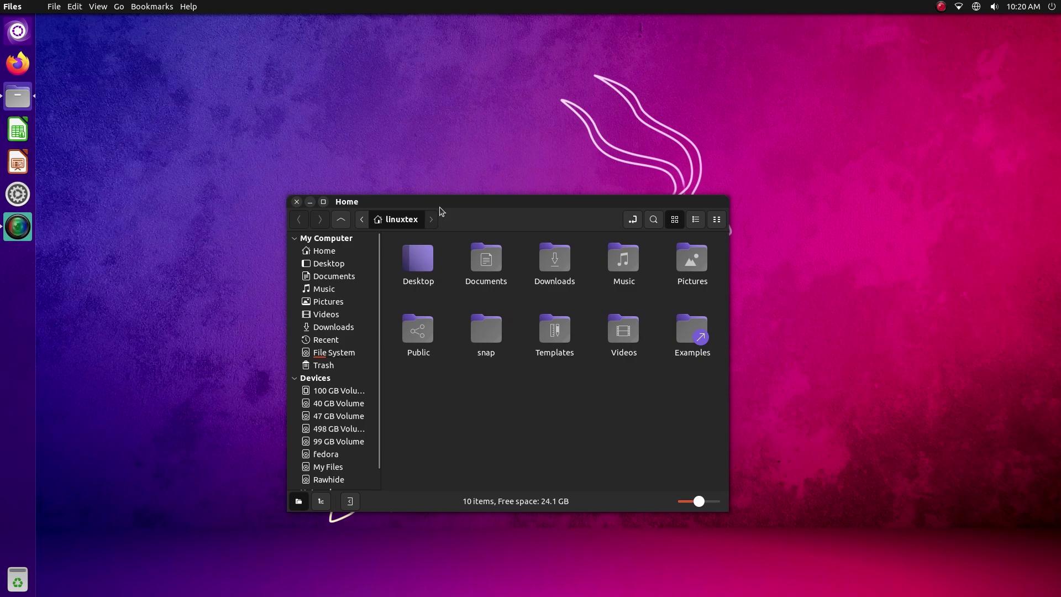
left_click(53, 6)
mouse_move(188, 6)
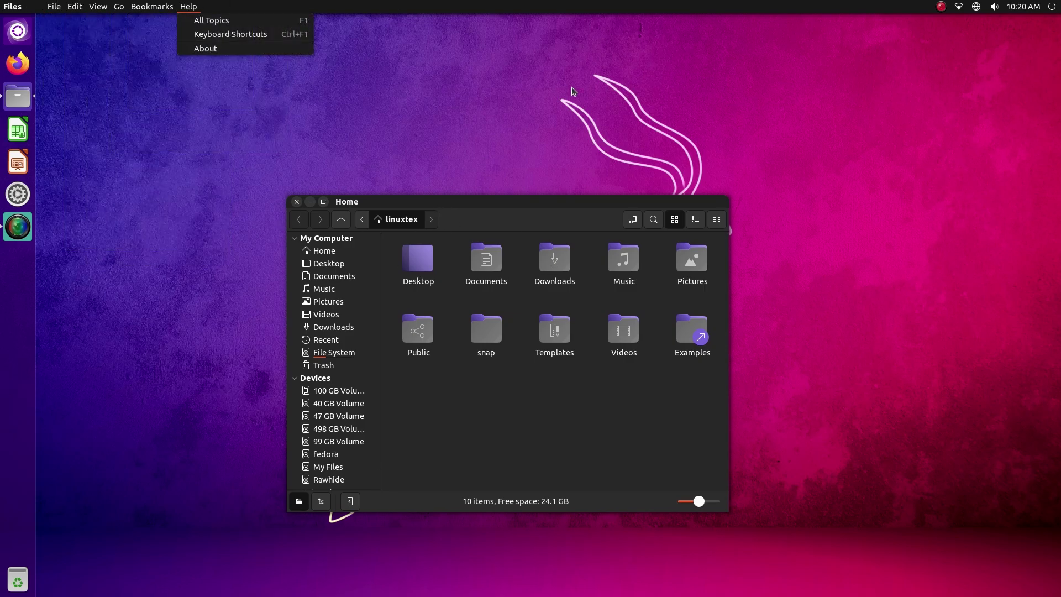
left_click(573, 92)
left_click(296, 202)
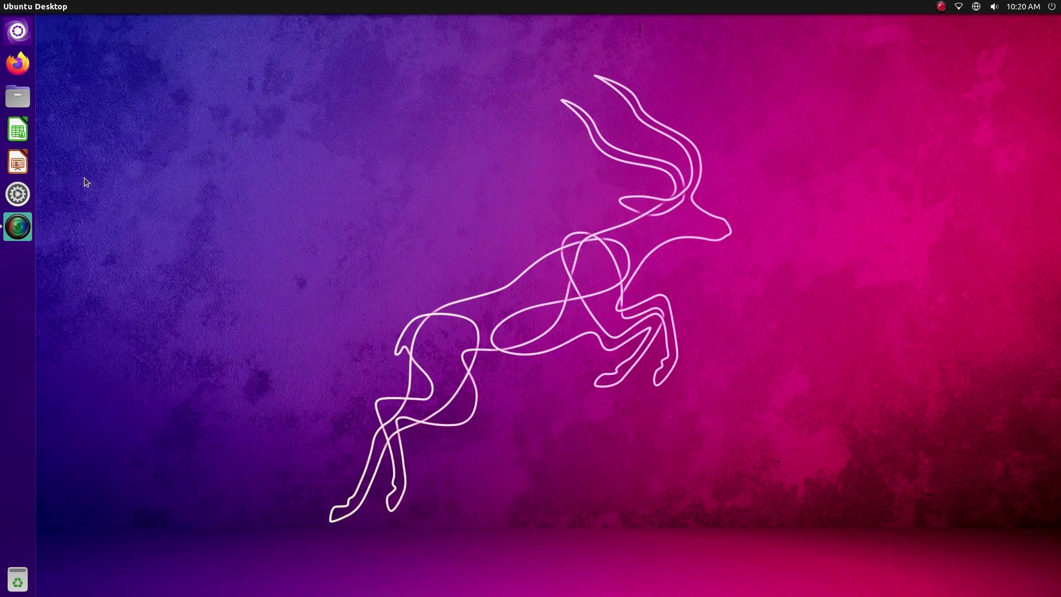
Switch the desktop theme in Appearance to light Yaru
left_click(19, 198)
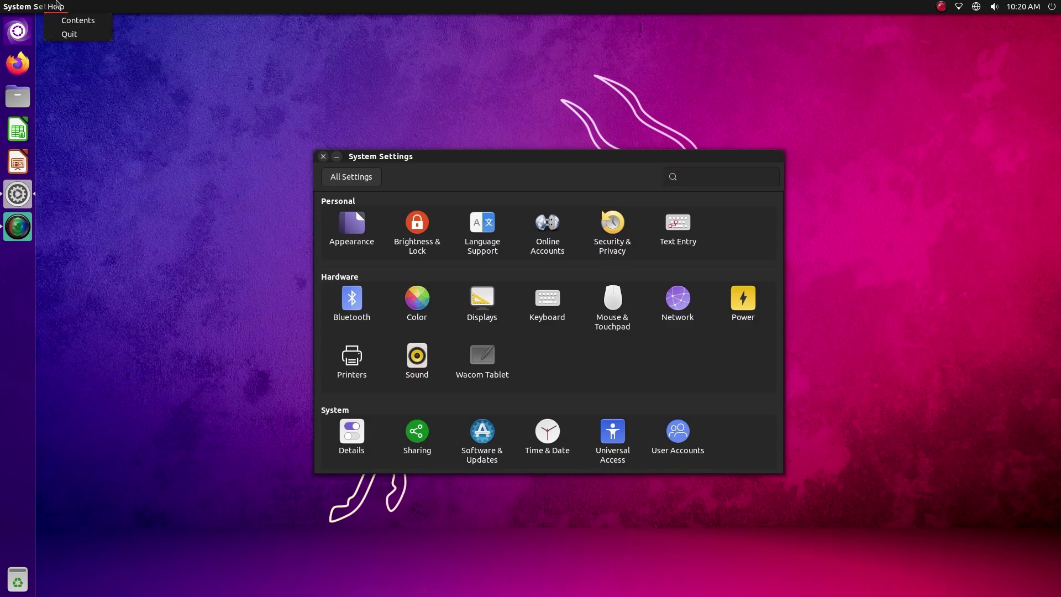
left_click(324, 157)
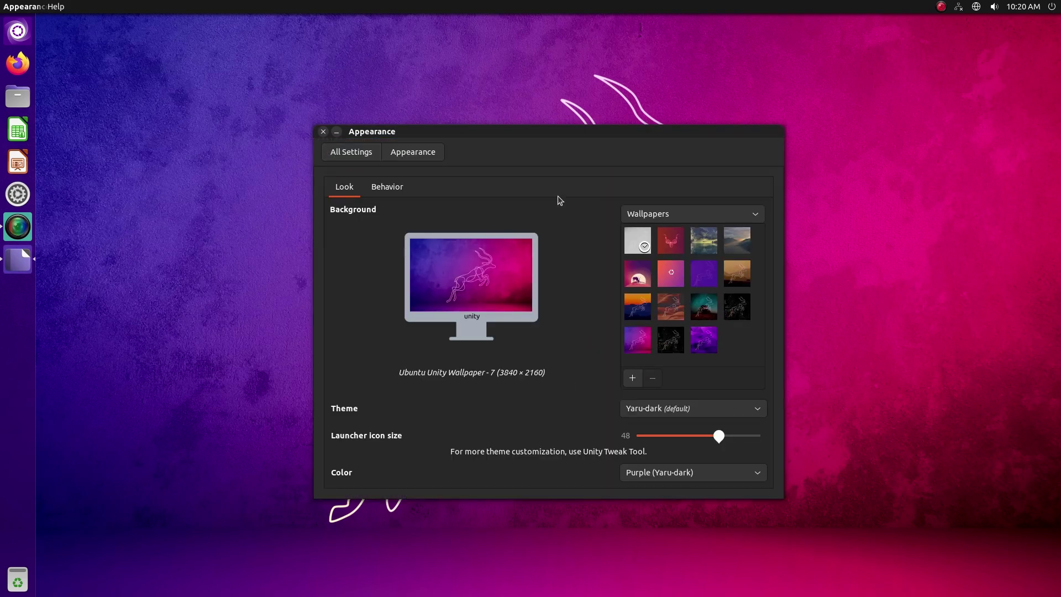
left_click_drag(553, 136, 451, 95)
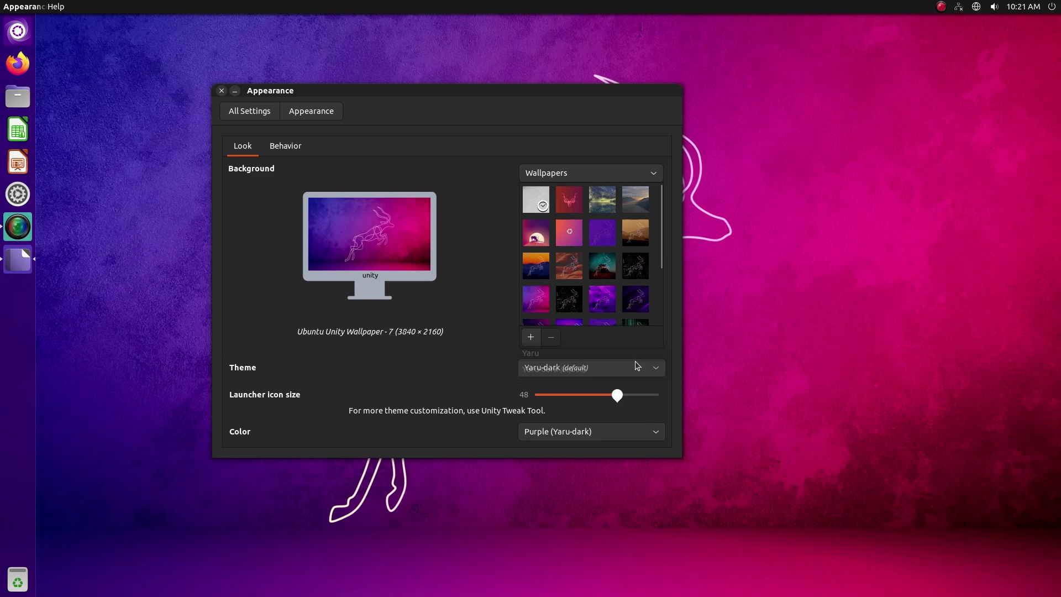
left_click(615, 354)
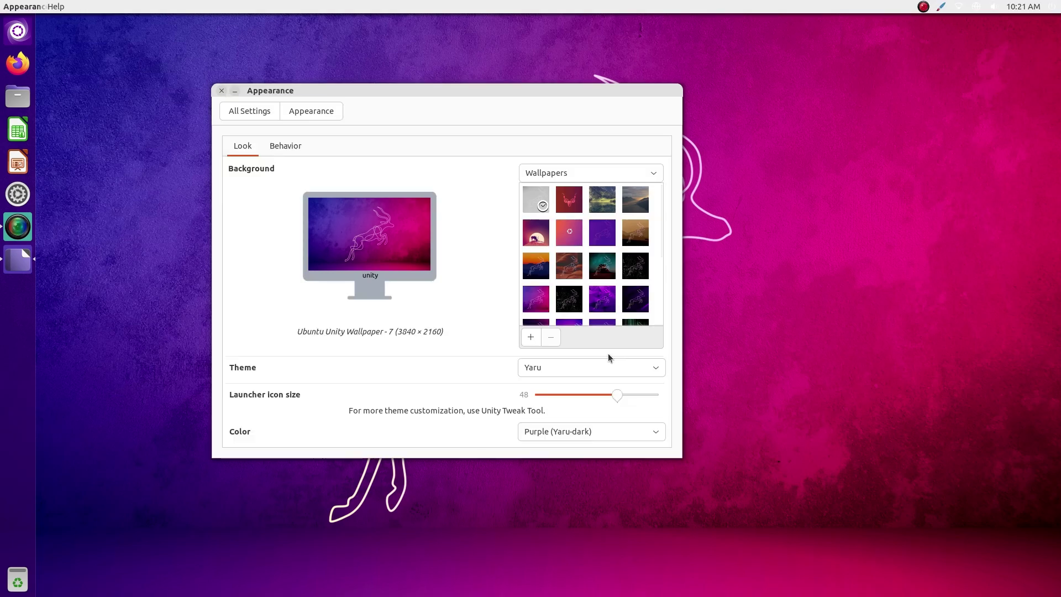
left_click_drag(429, 90, 597, 173)
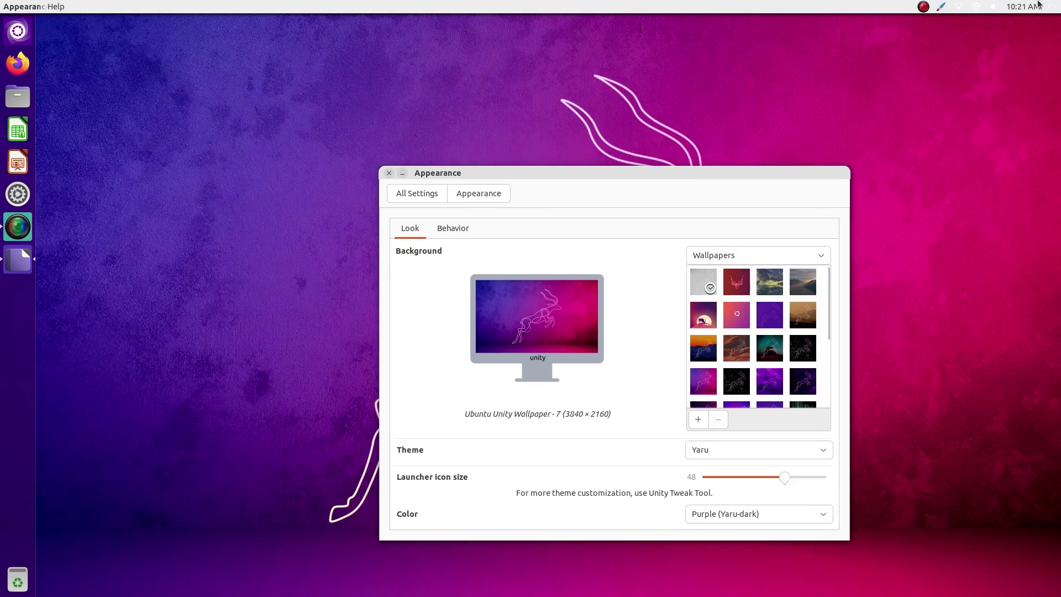
left_click(1038, 5)
left_click(471, 122)
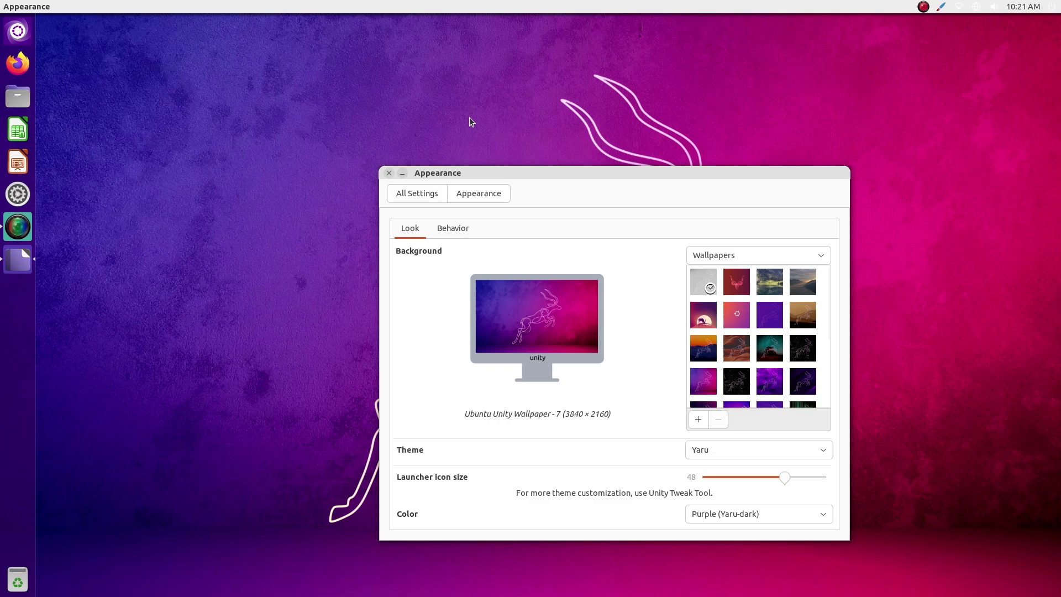
Open Files from the launcher and open the empty Downloads folder
left_click(18, 100)
left_click_drag(159, 48, 162, 99)
left_click_drag(546, 175, 679, 219)
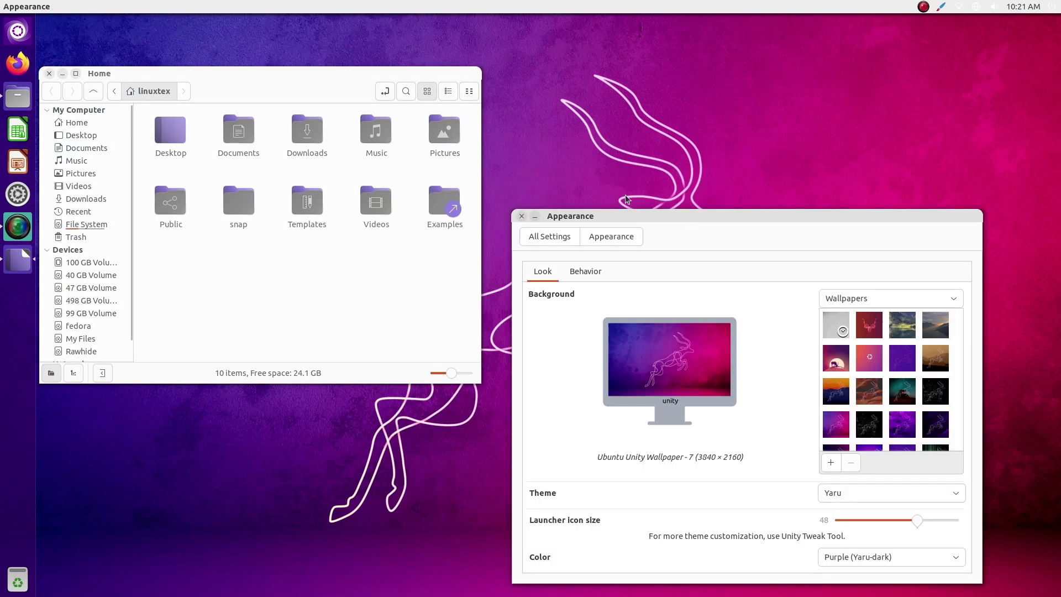
double_click(307, 132)
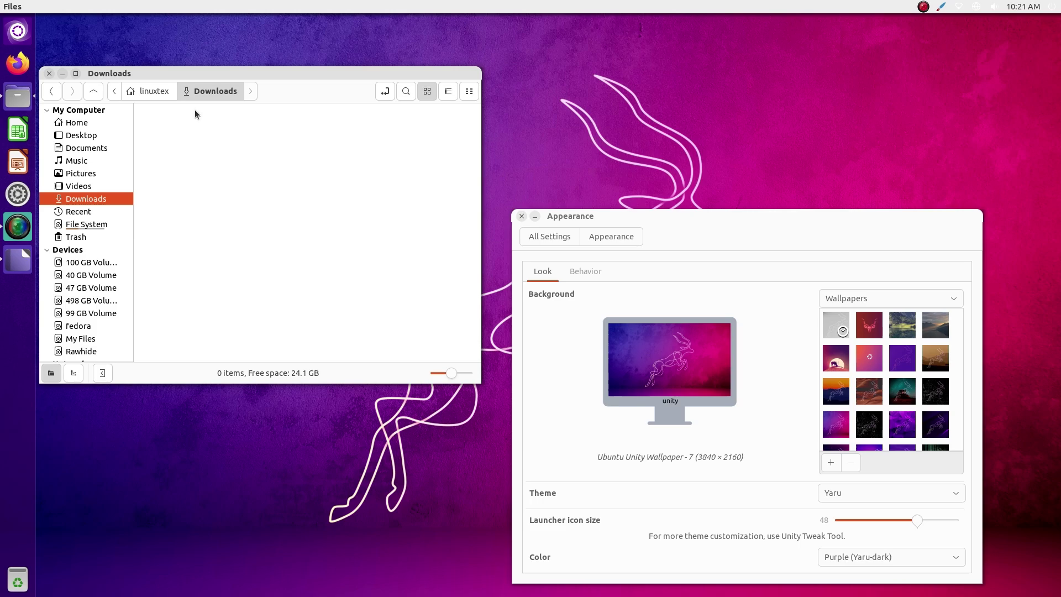
Return Files to Home, launch Unity Tweak Tool via 'twe' and apply the Ambiance theme
left_click(160, 90)
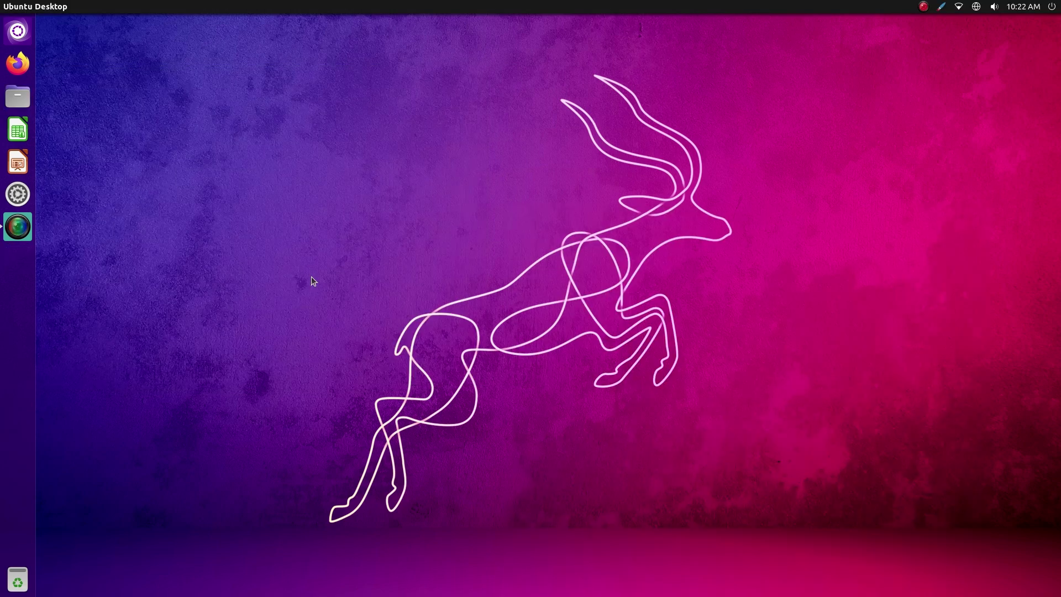
key("super")
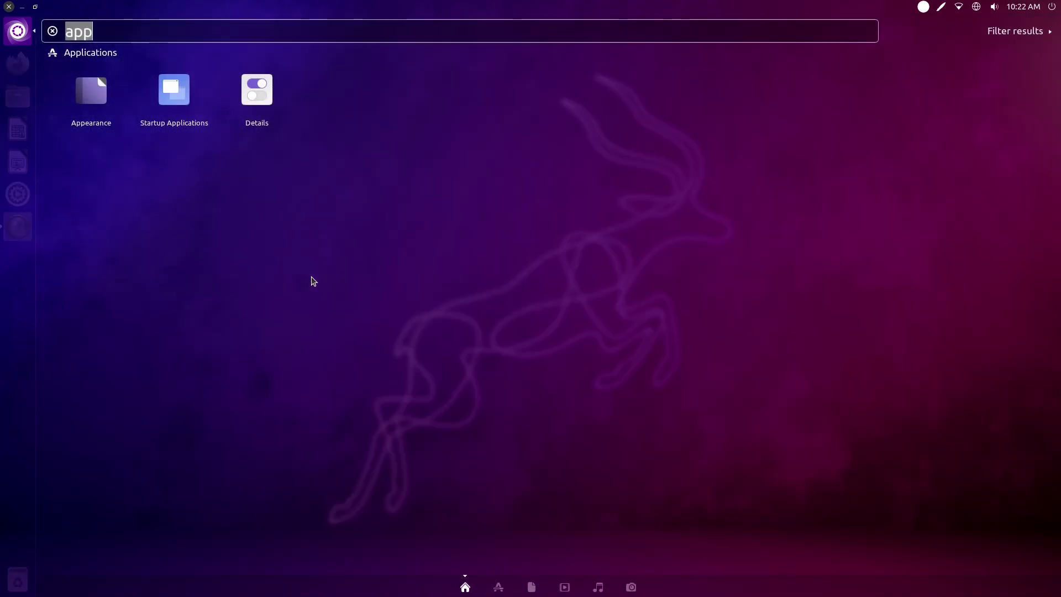
type("twe")
key("Return")
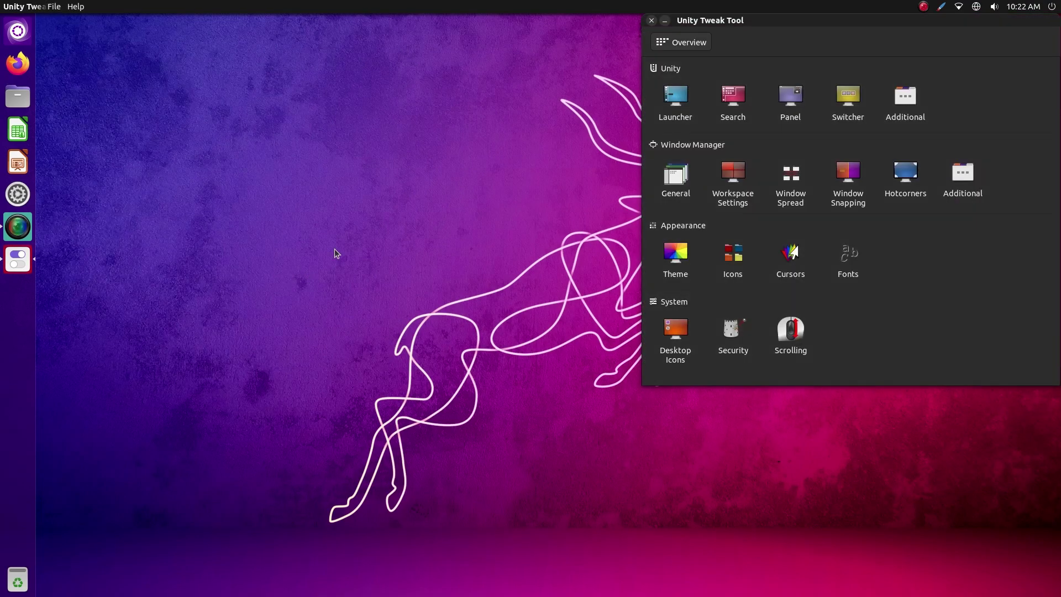
left_click_drag(722, 25, 560, 100)
left_click(506, 339)
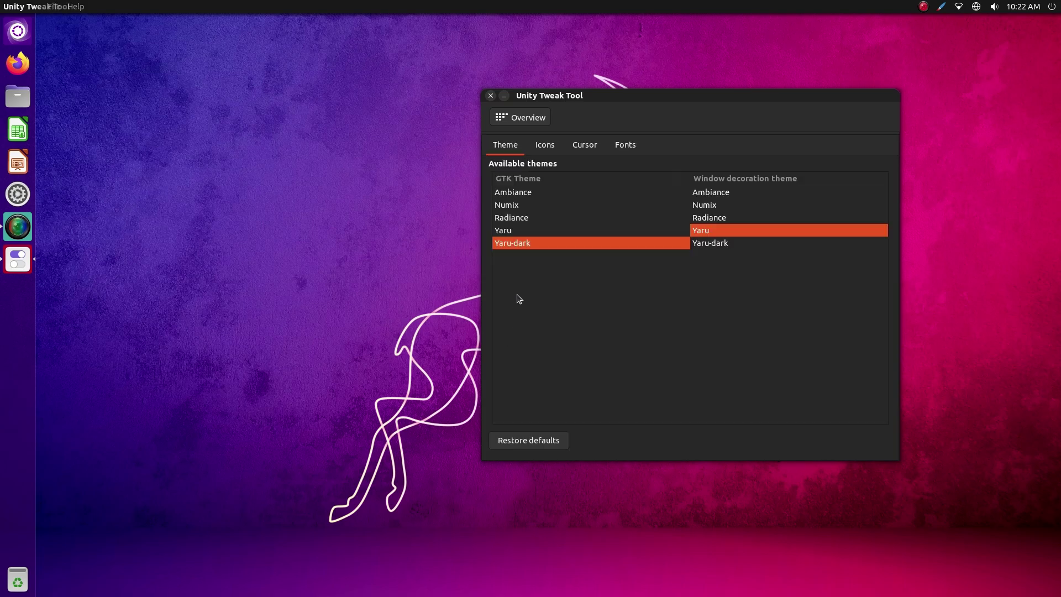
left_click(719, 193)
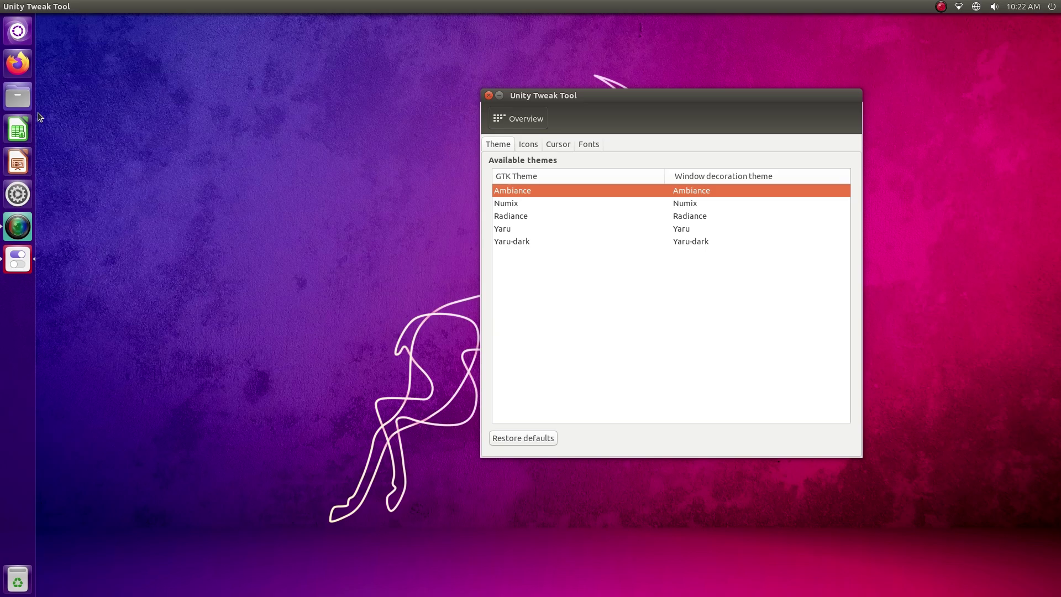
Open a Files window at Home, look through its Help and other menus, then minimize it
key("super+e")
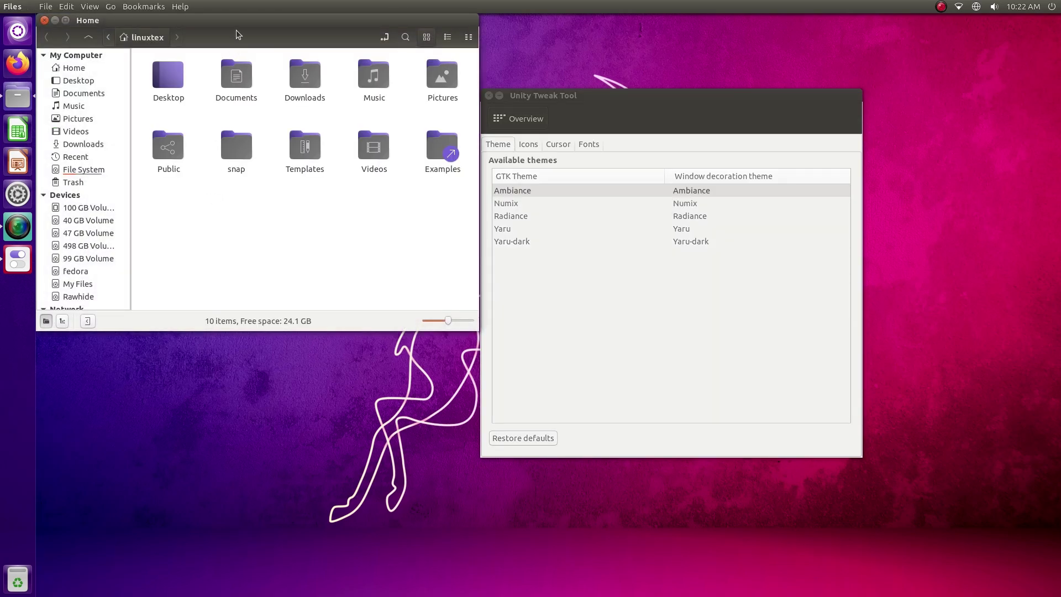
left_click_drag(271, 25, 329, 143)
left_click(181, 6)
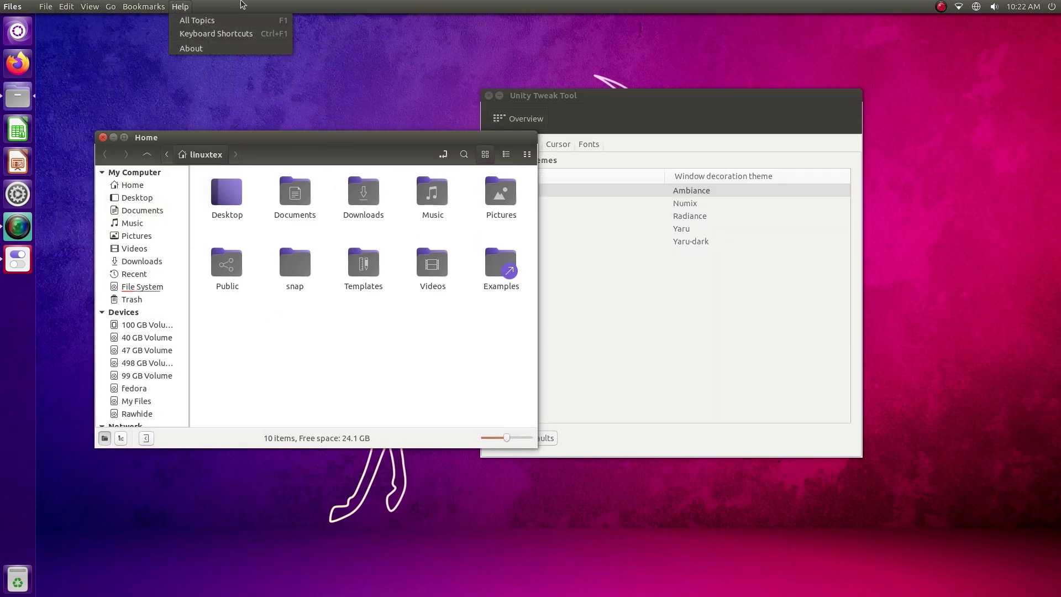
left_click(327, 84)
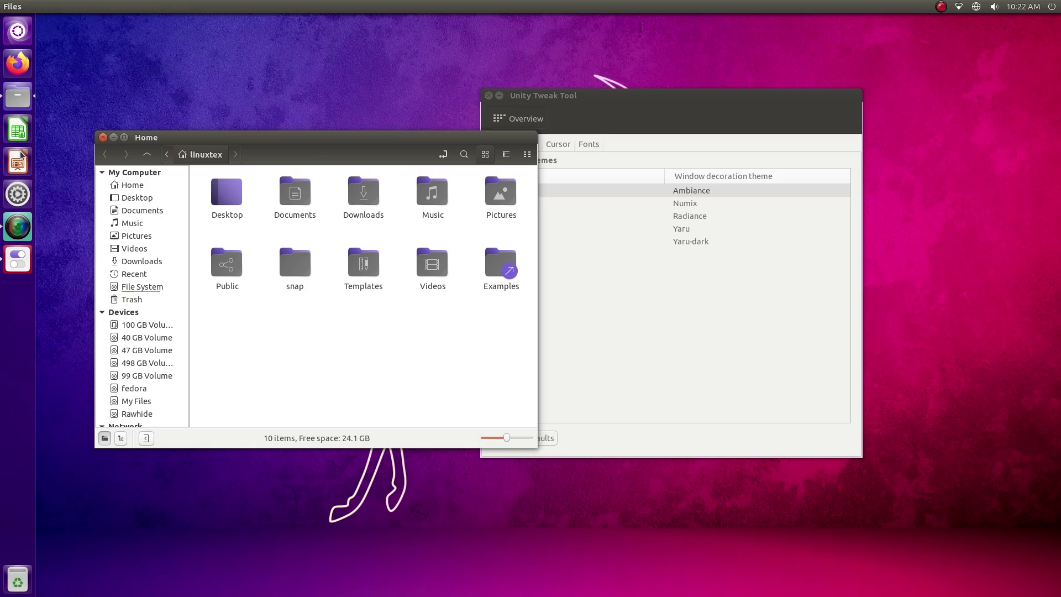
left_click(18, 194)
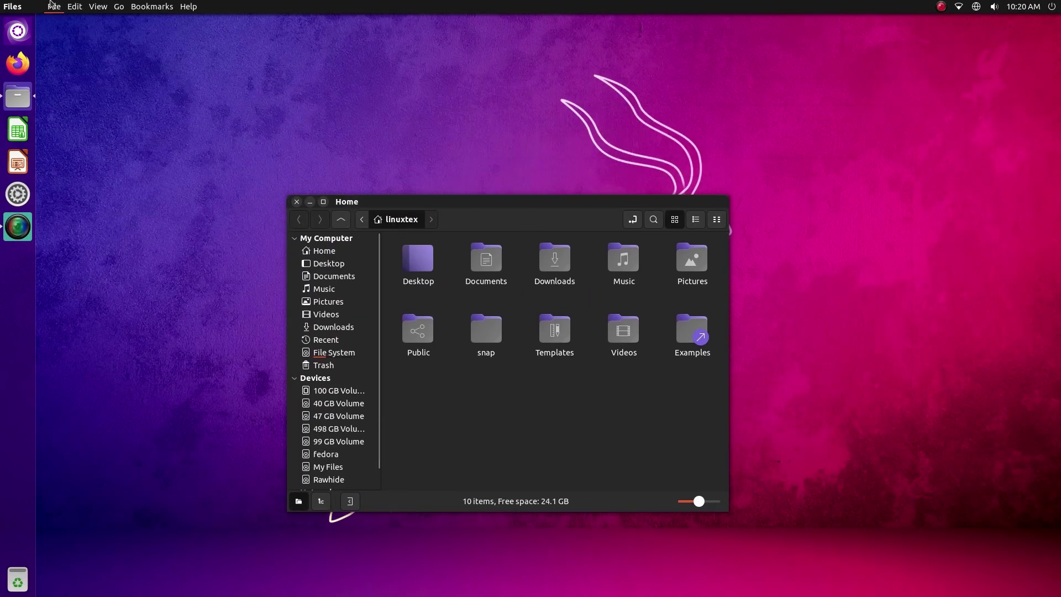
left_click(51, 5)
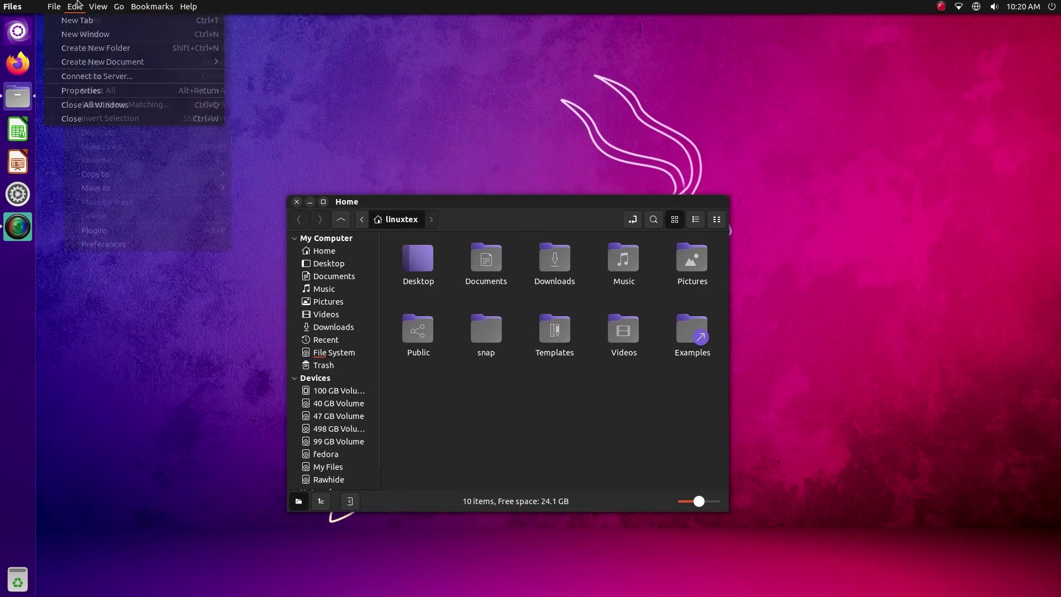
left_click(522, 137)
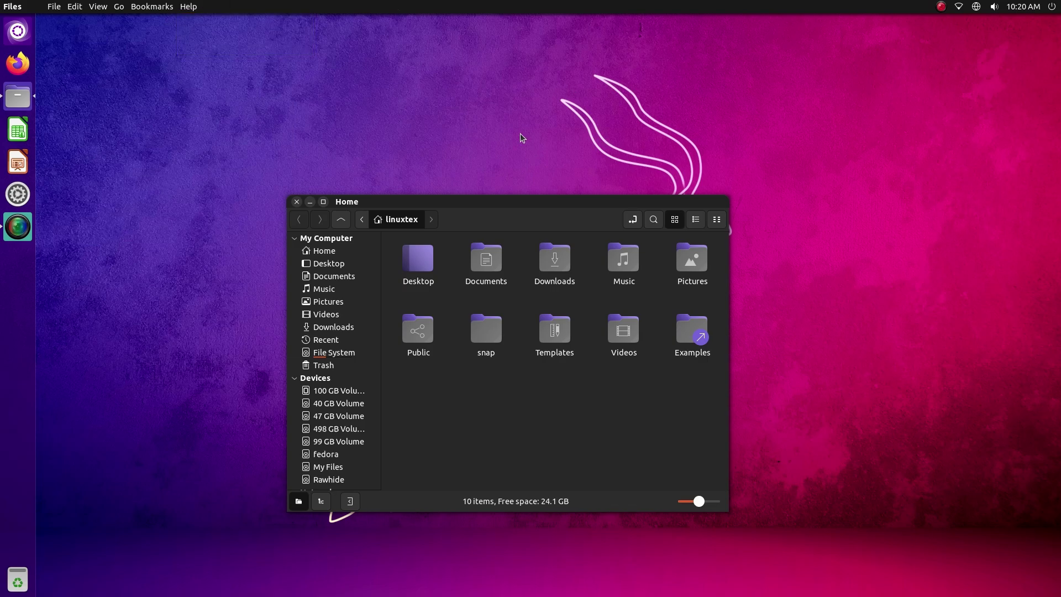
left_click(310, 202)
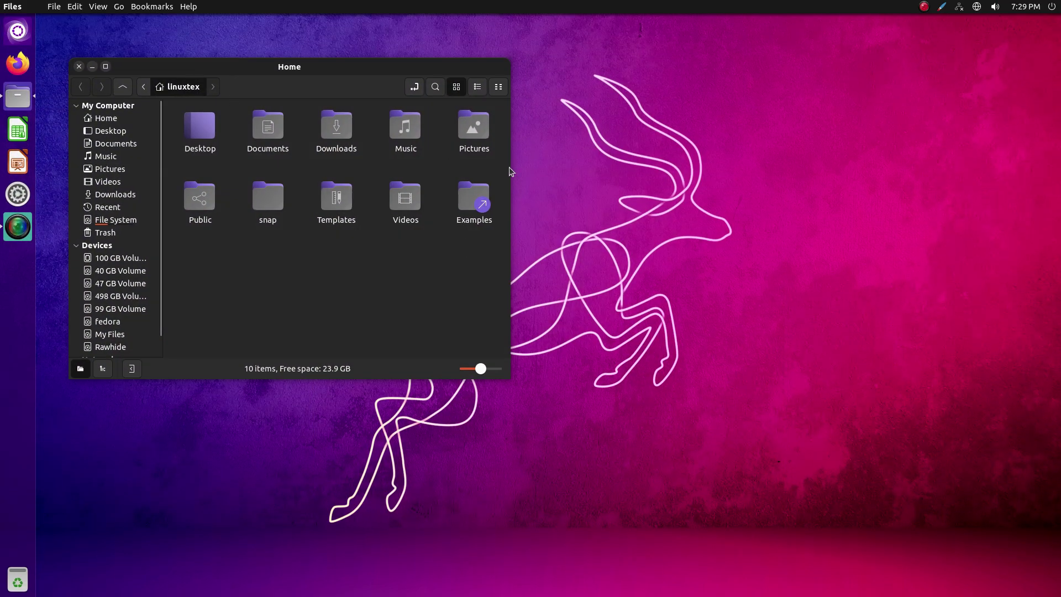
Select all Home folders with the HUD 'sele' command, then deselect them
key("alt")
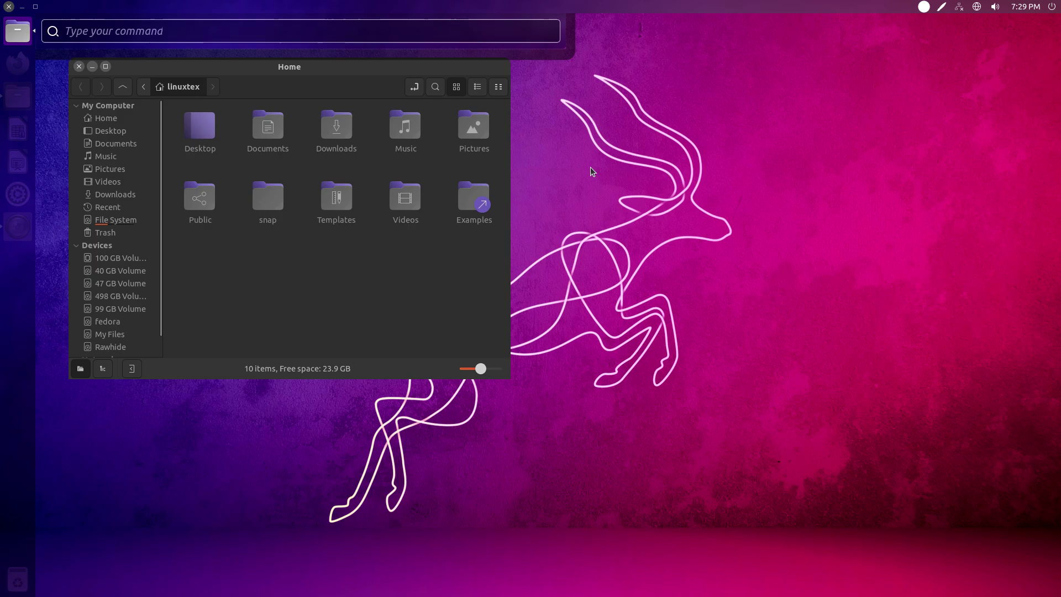
type("sele")
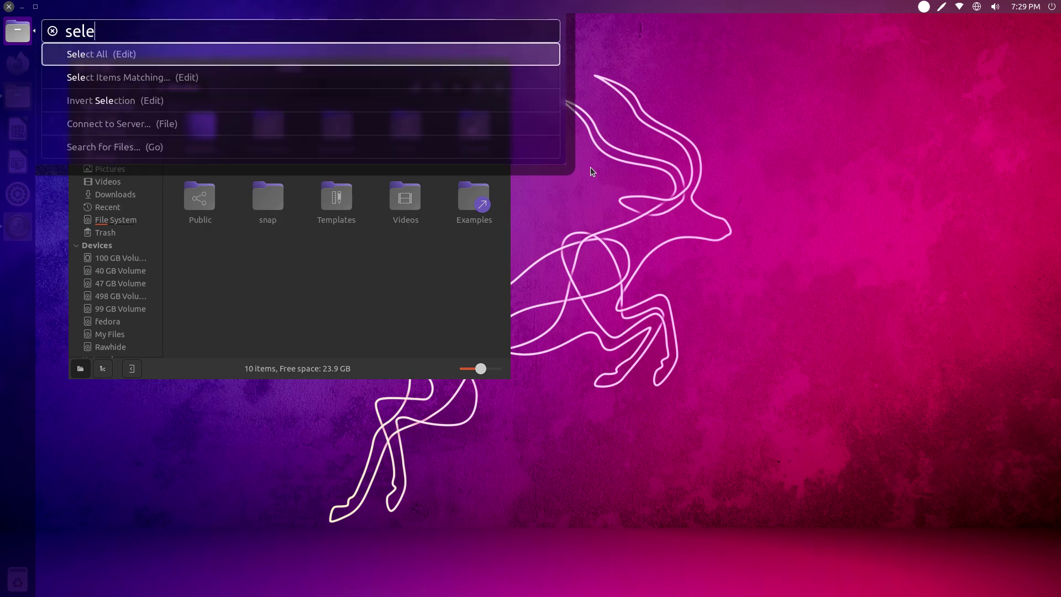
key("Return")
left_click(383, 294)
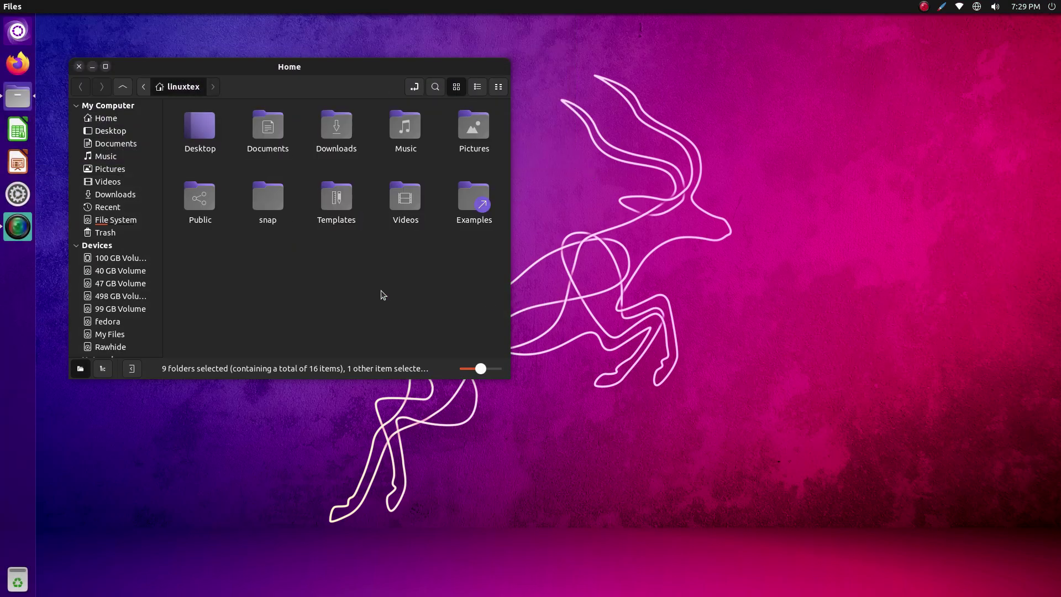
Open the Files search bar through the HUD 'sea' command
key("alt")
type("sear")
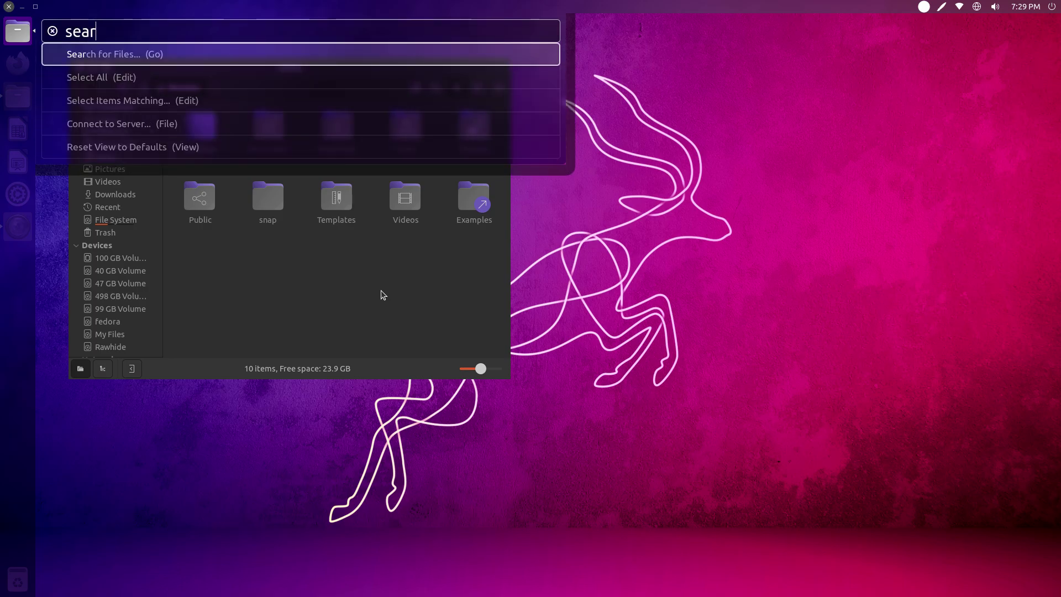
key("Return")
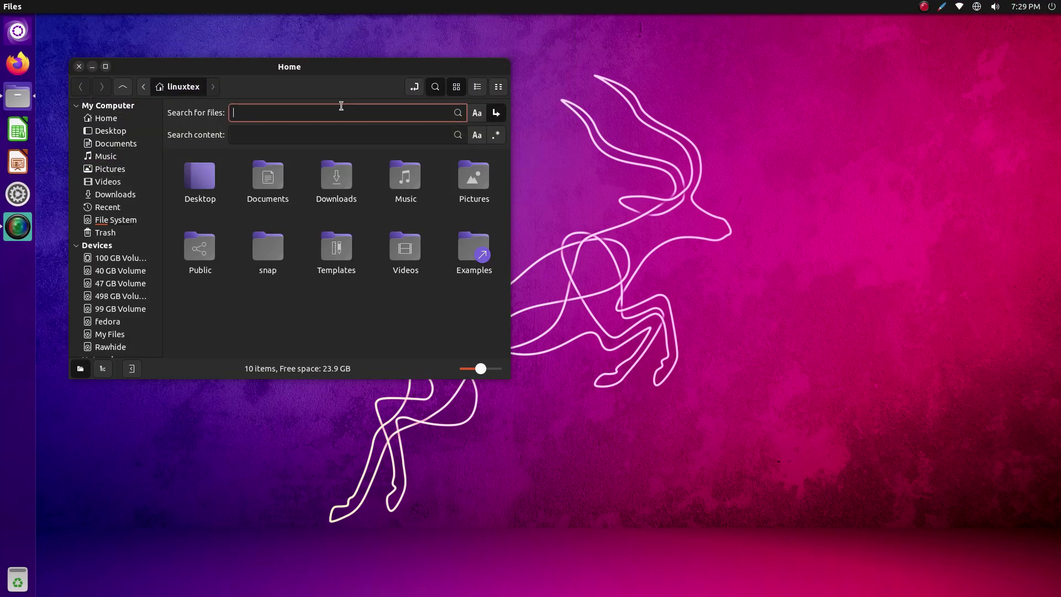
left_click_drag(259, 71, 231, 82)
Hide and then restore the Files sidebar with the HUD Show Sidebar command
key("alt")
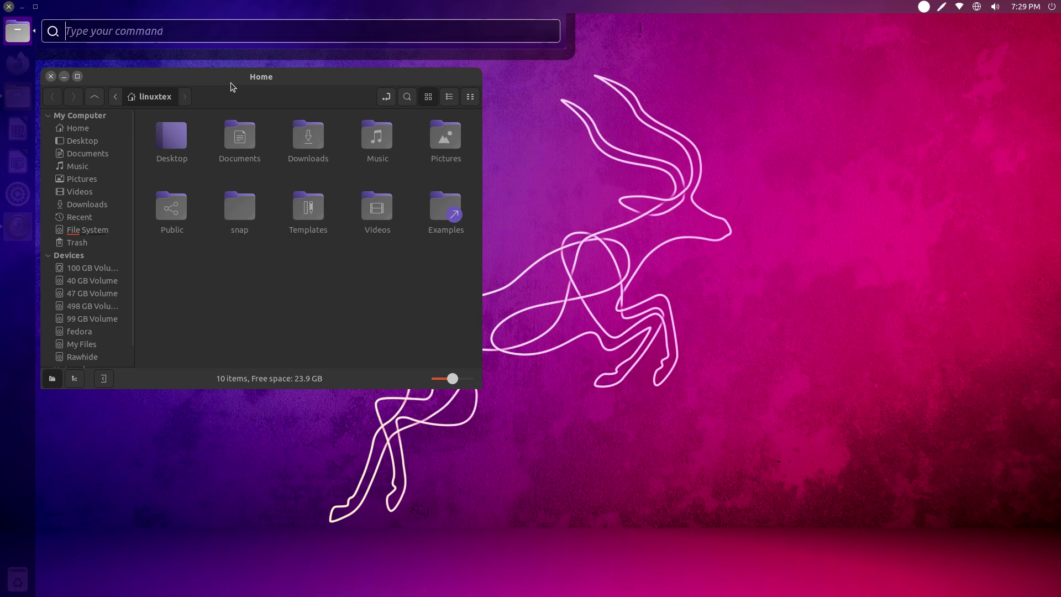
type("doc")
key("Down")
key("Down")
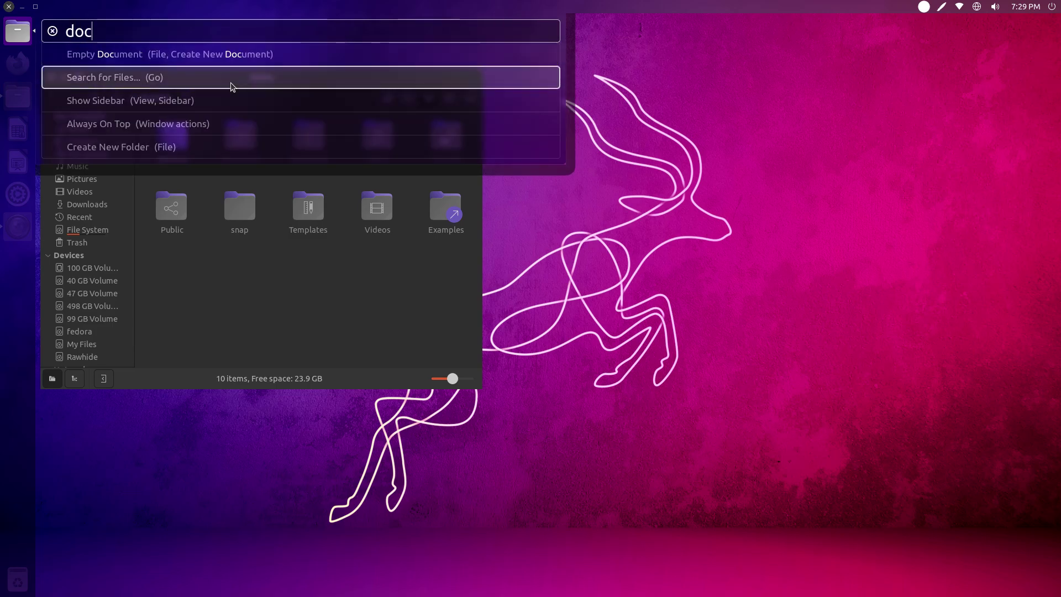
key("Return")
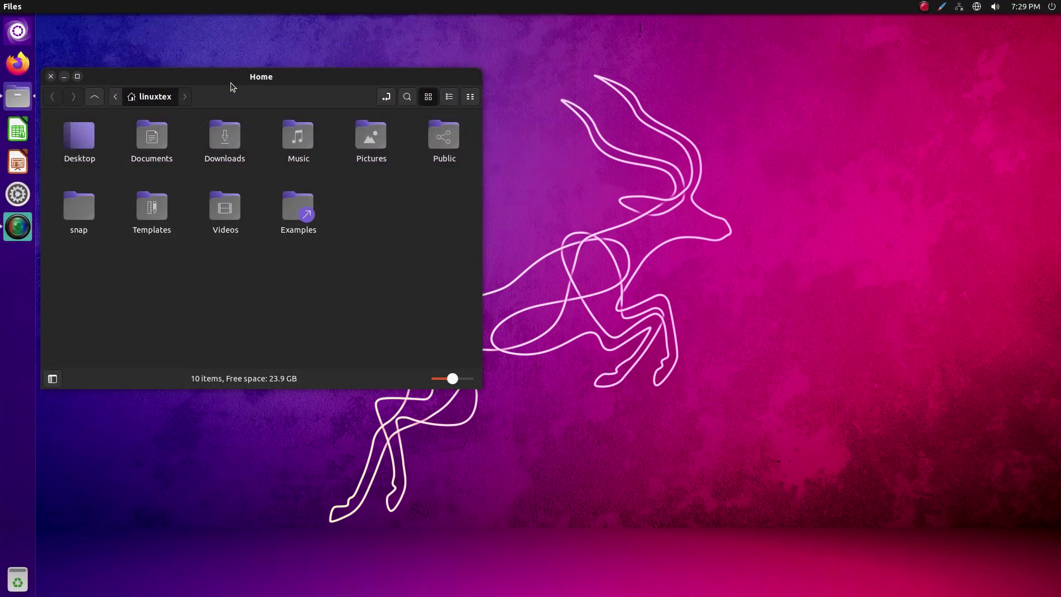
key("alt")
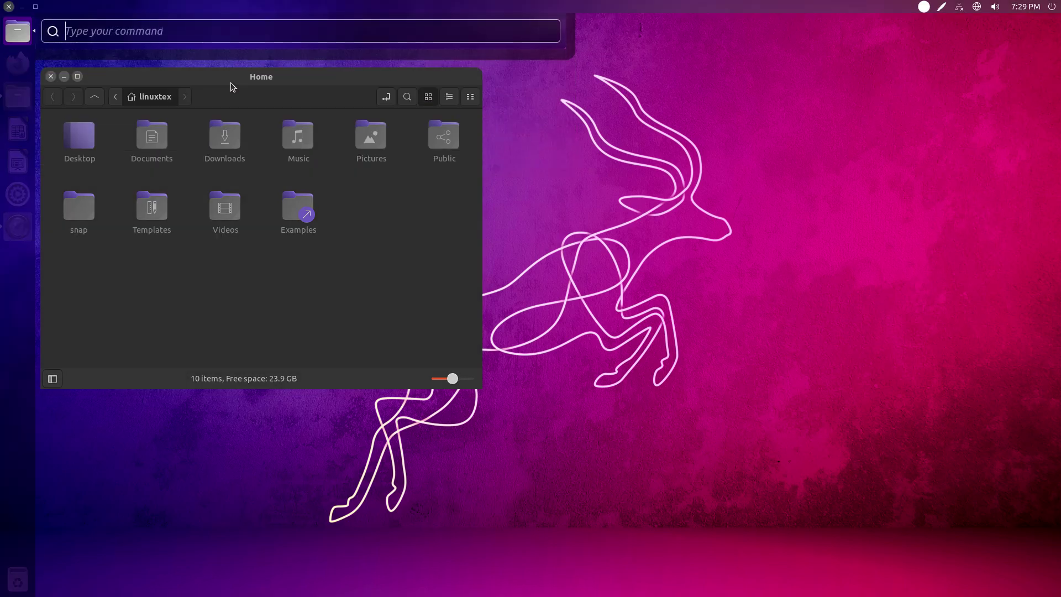
type("side")
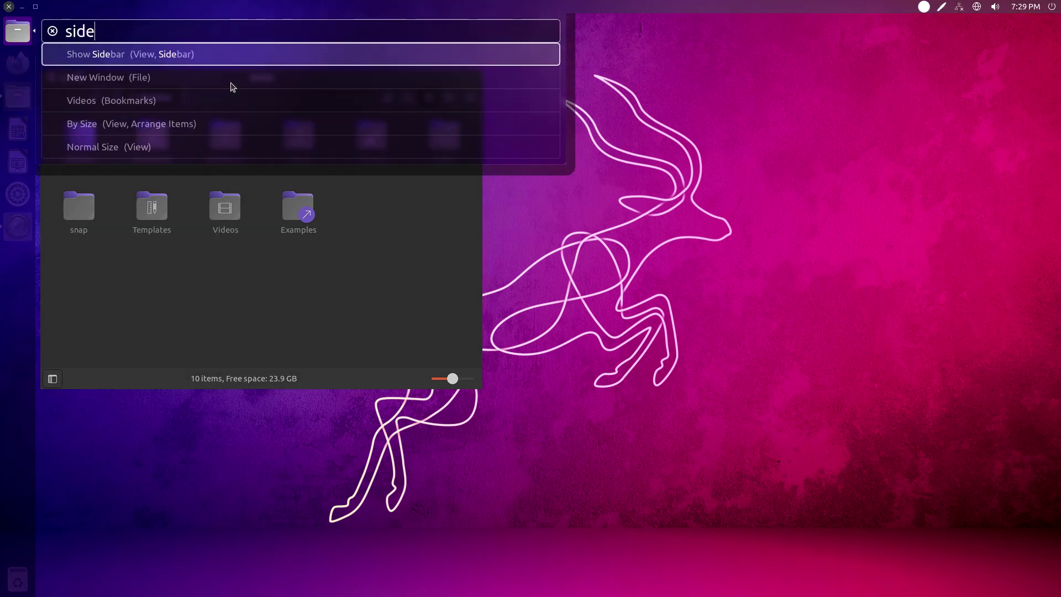
key("Return")
Open a second Home tab with the HUD New Tab command, then type 'new wi' in the HUD
key("alt")
type("new")
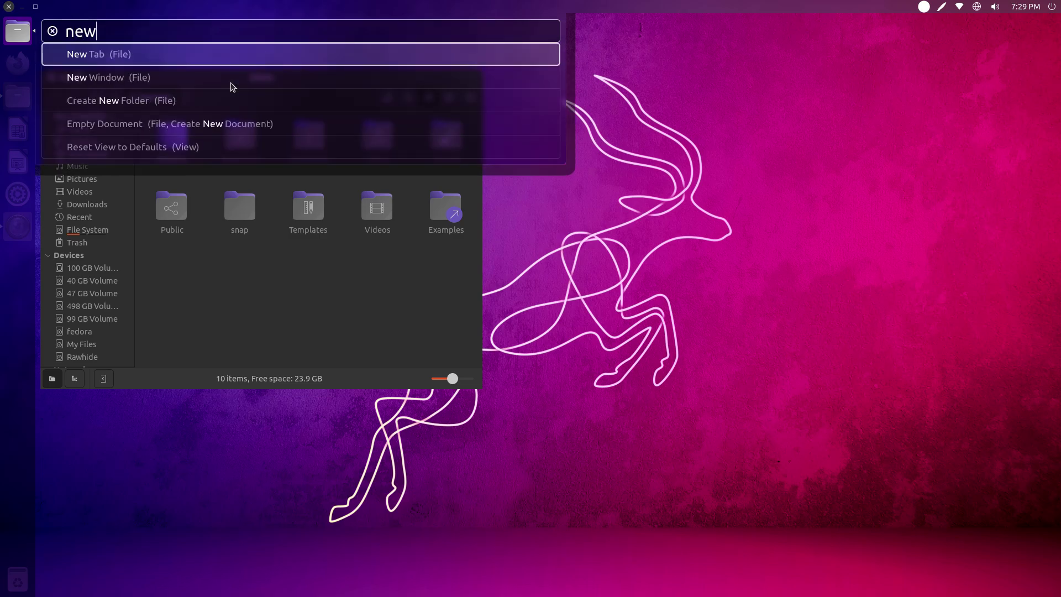
key("Down")
key("Up")
key("Return")
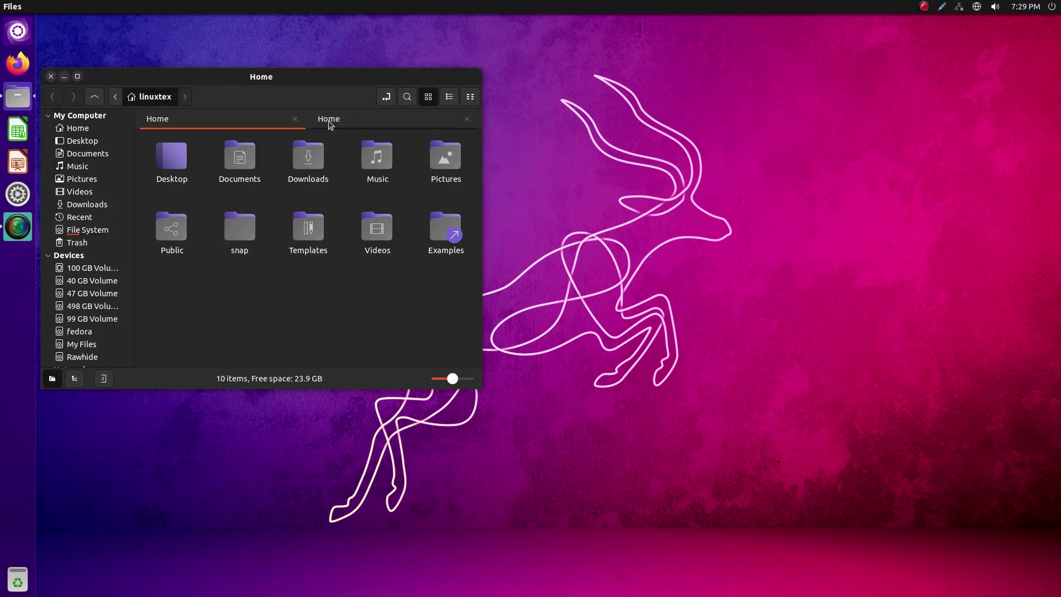
key("alt")
type("new wi")
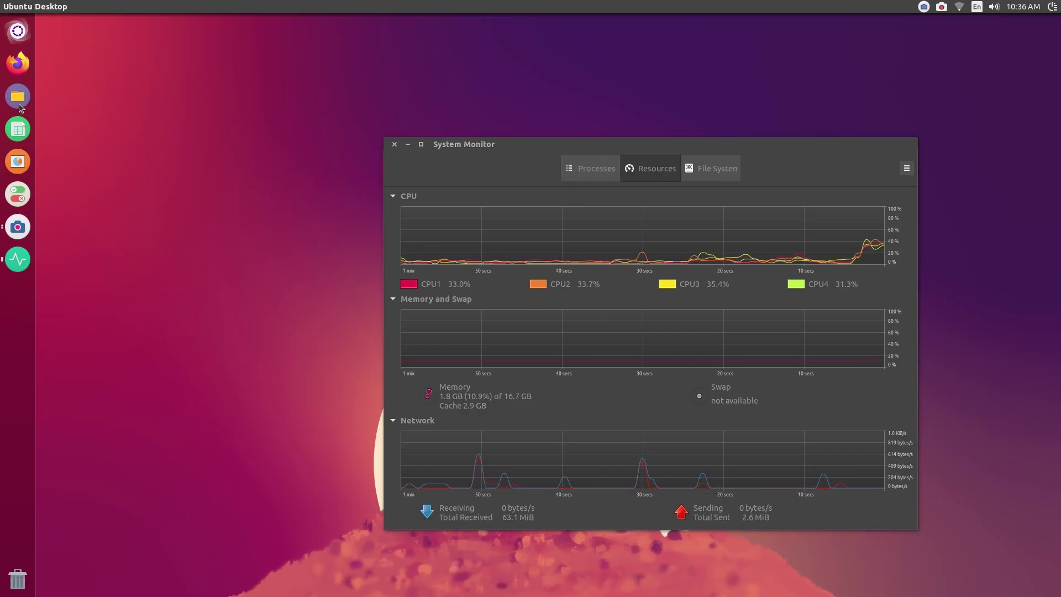
Launch and close Firefox, then open Files at Home and a blank LibreOffice Calc spreadsheet
left_click(21, 67)
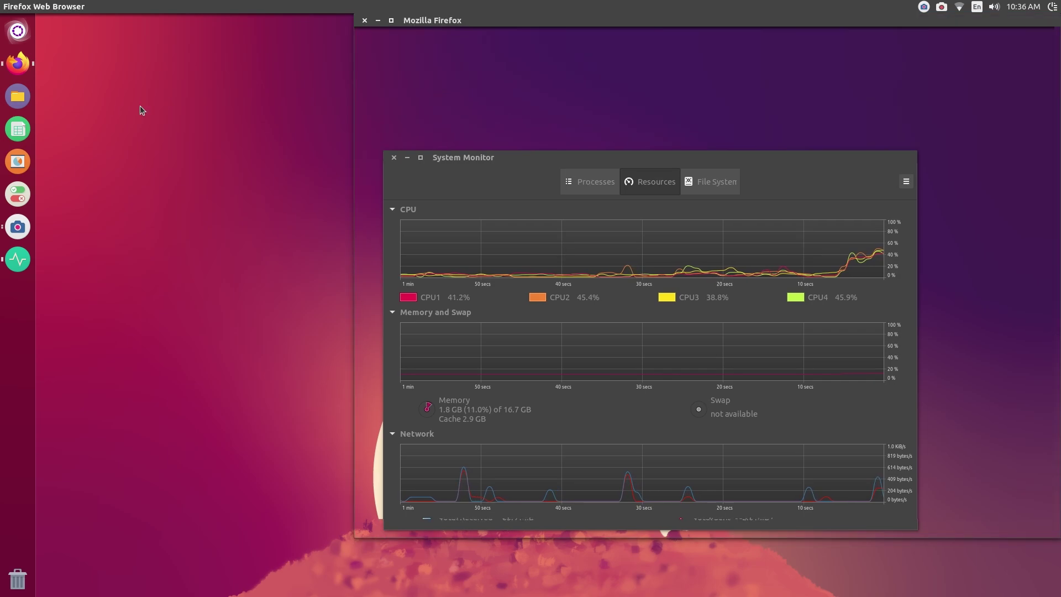
left_click(365, 20)
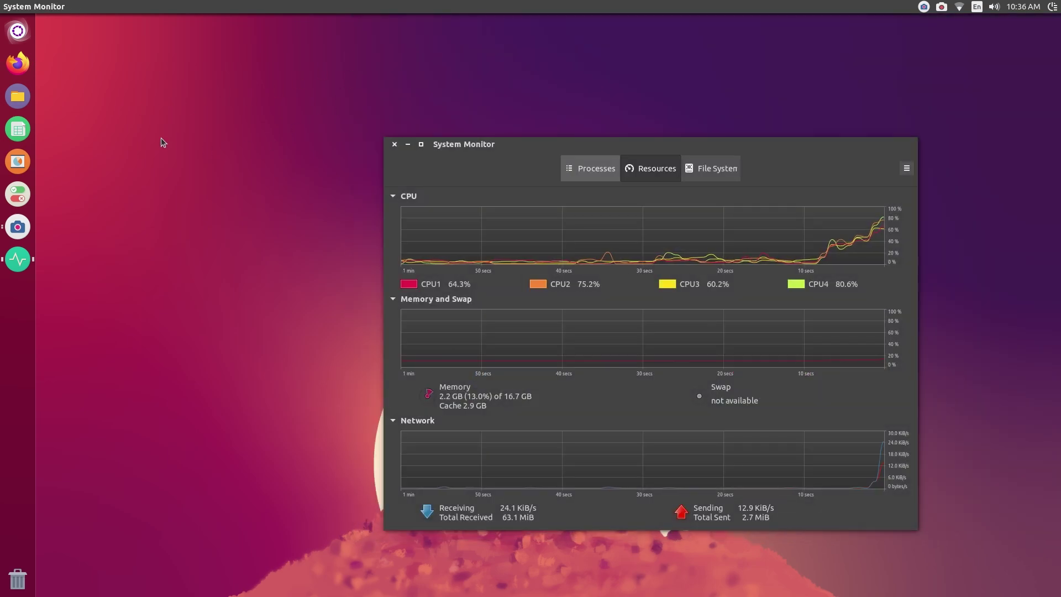
left_click(29, 101)
left_click(24, 129)
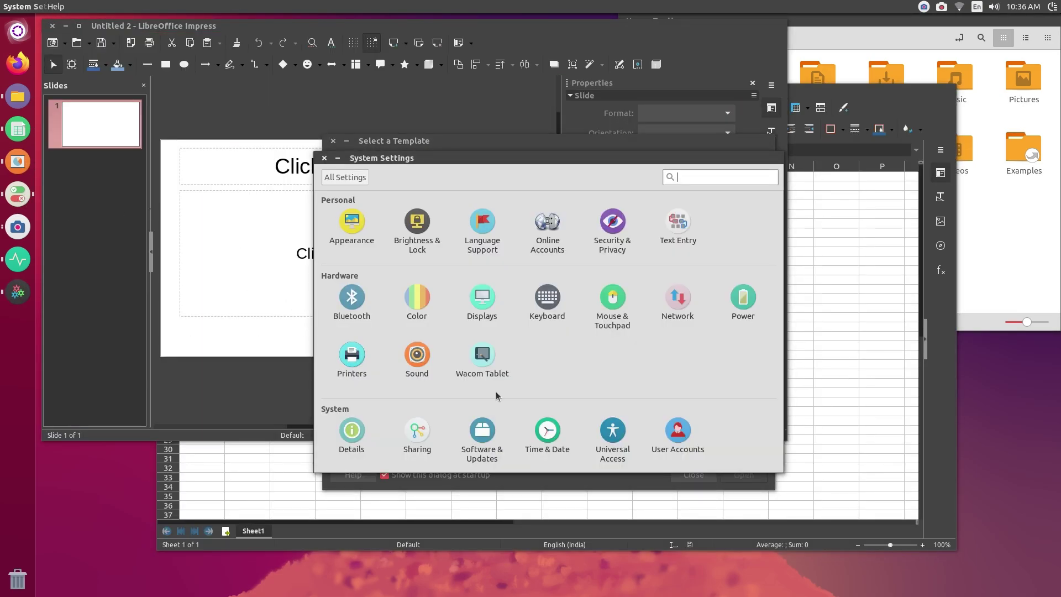
Switch between System Monitor, the Impress template chooser and the Calc spreadsheet
left_click(10, 267)
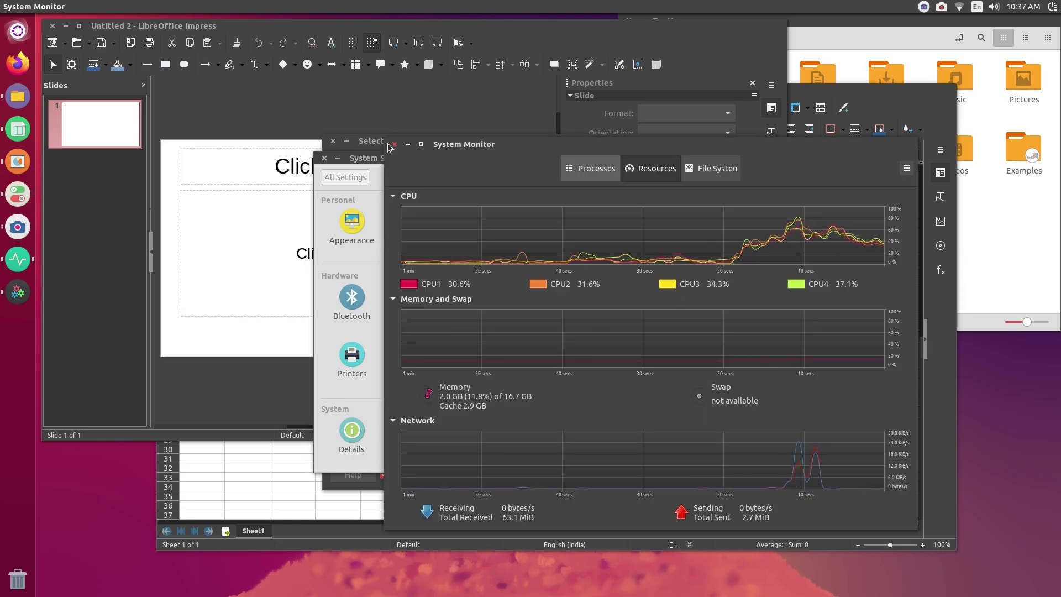
left_click(237, 267)
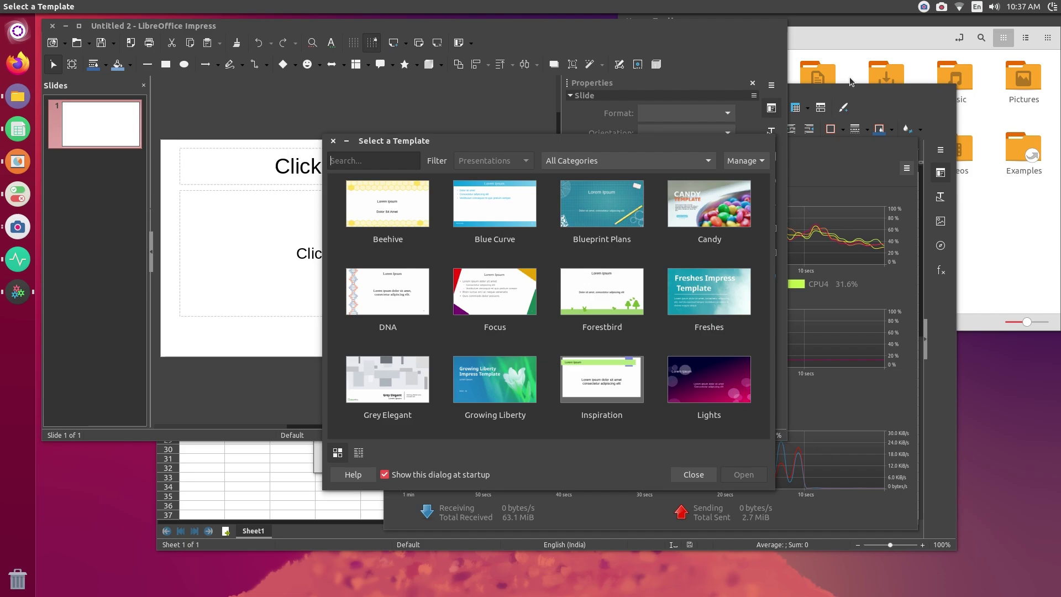
left_click(18, 259)
left_click(20, 127)
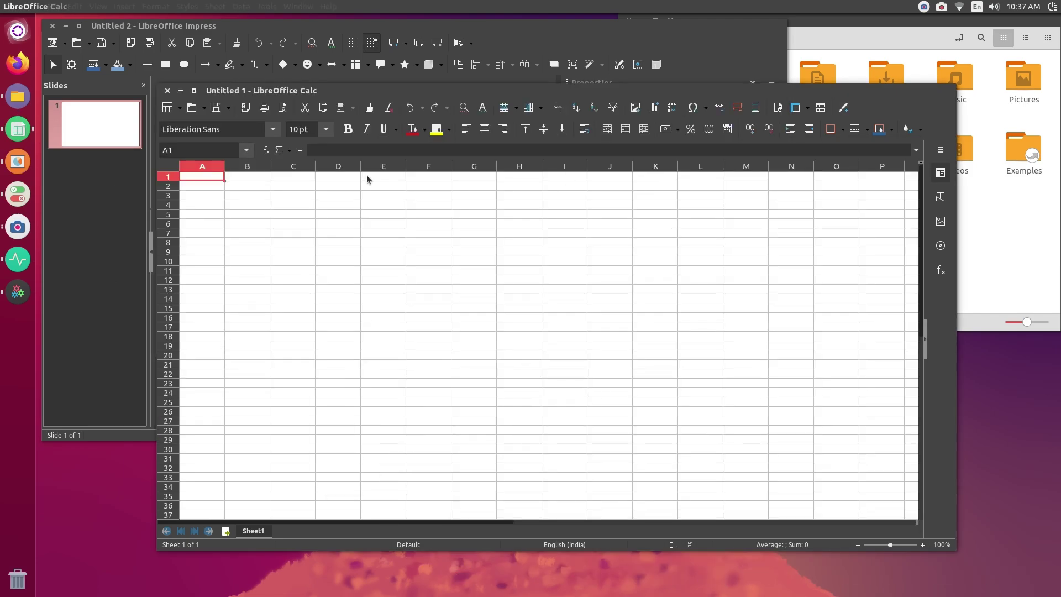
left_click(11, 256)
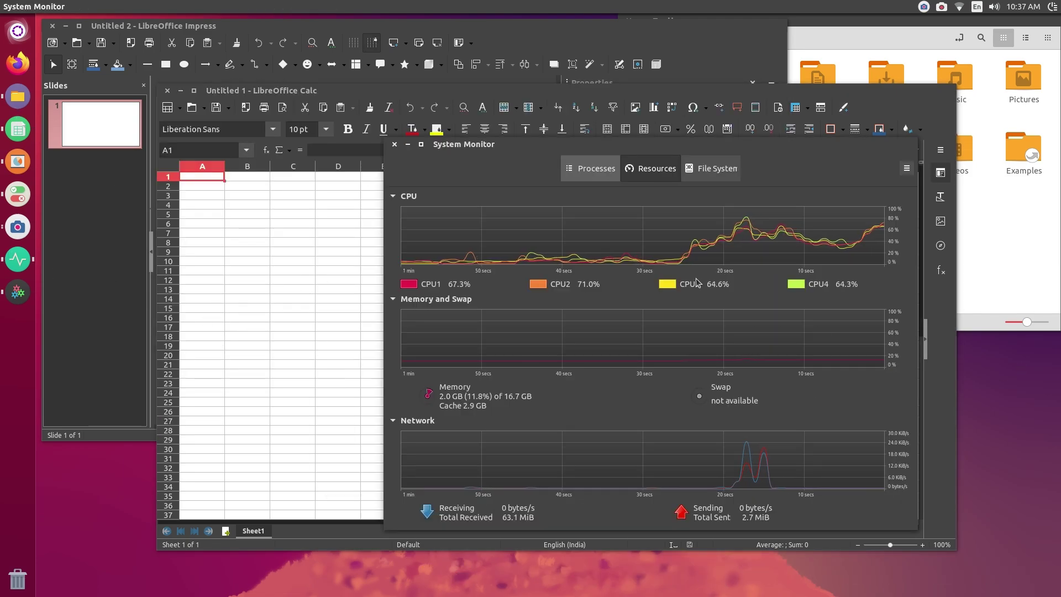
Close System Monitor, Calc, the template dialog, Impress and System Settings
left_click(394, 144)
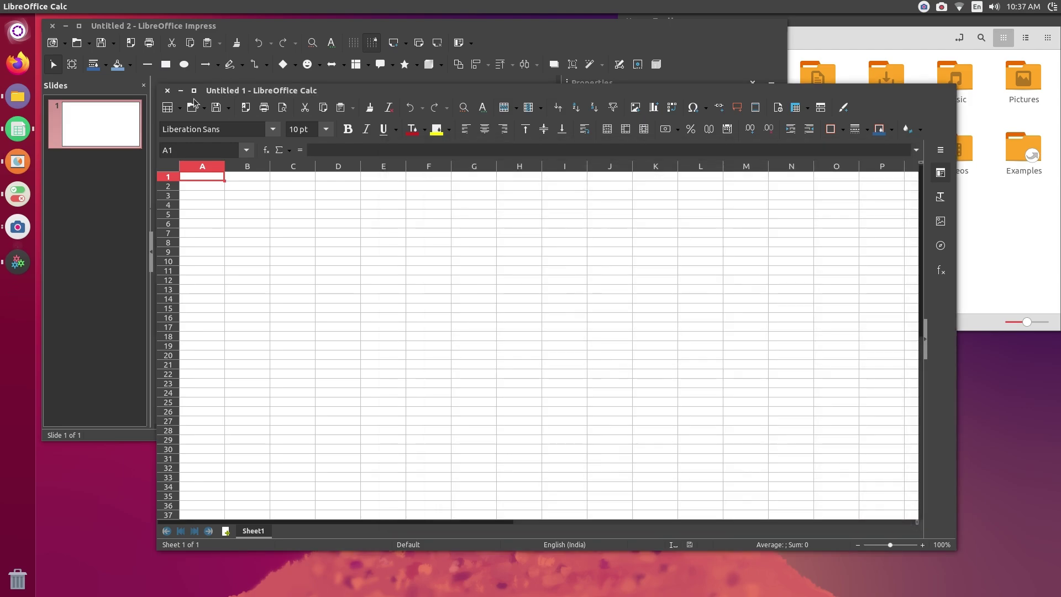
left_click(166, 90)
left_click(333, 141)
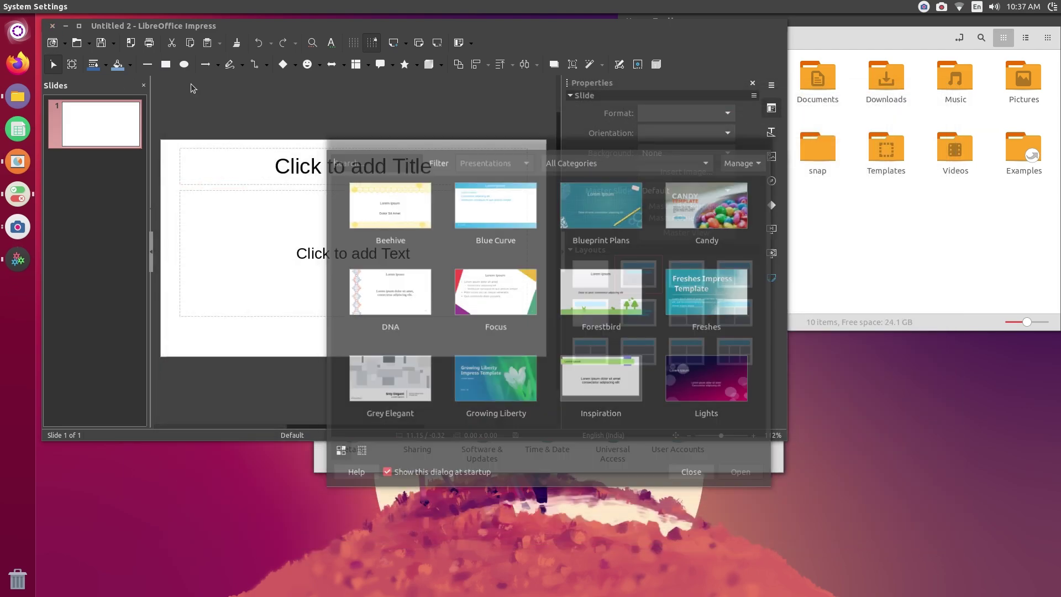
left_click(53, 26)
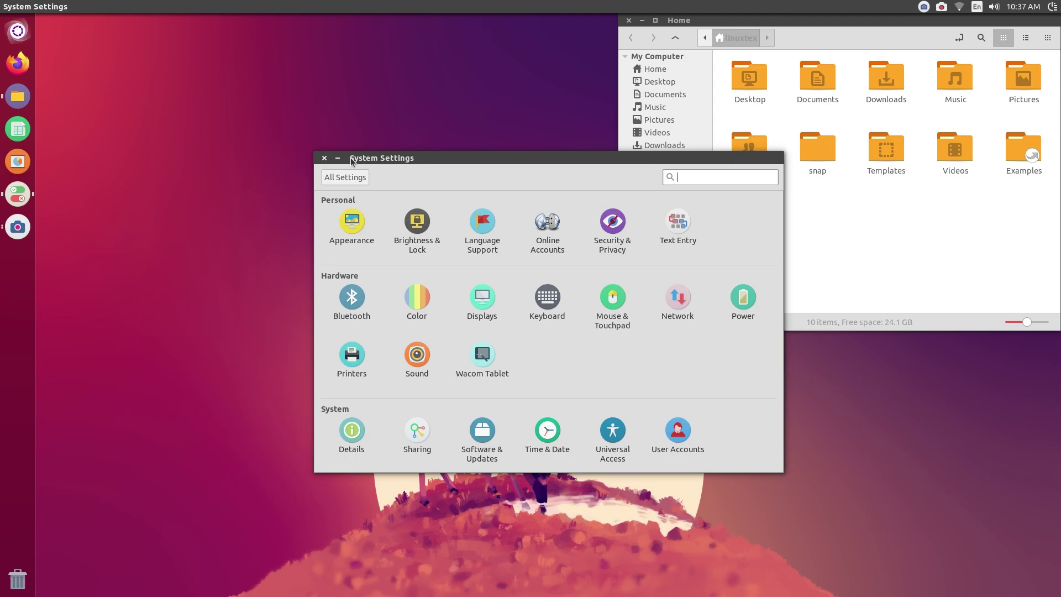
left_click(325, 159)
Close the Home window and launch MATE Calculator from a 'mate' Dash search
left_click(629, 21)
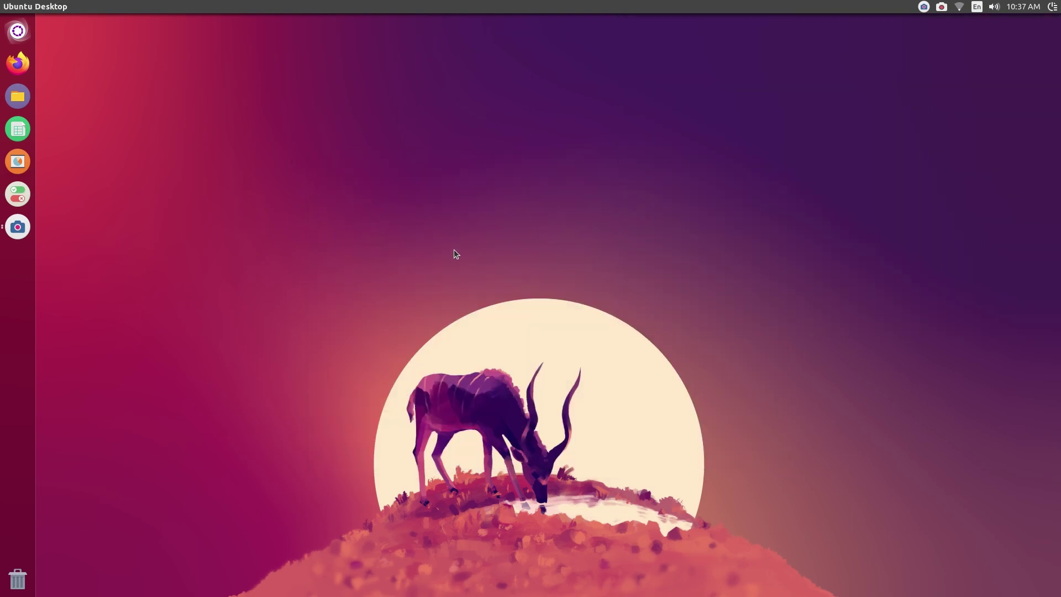
key("super")
type("mate")
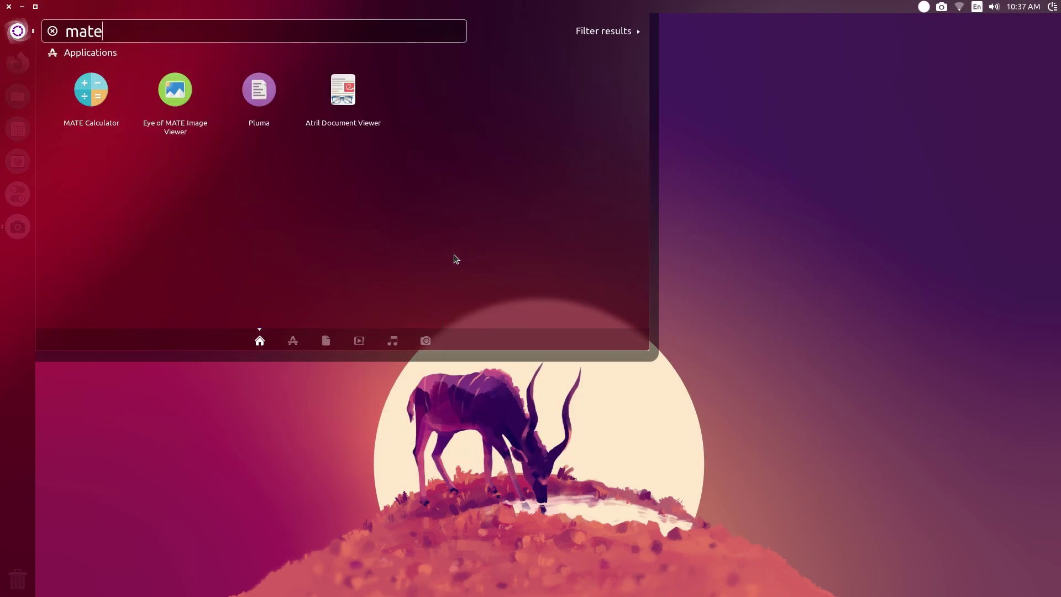
key("Return")
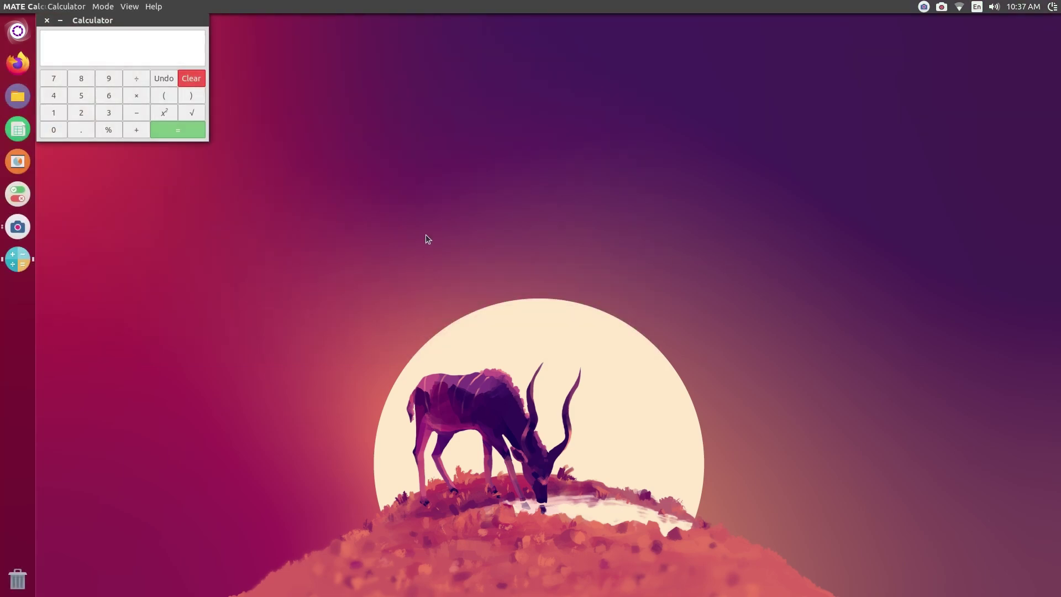
Launch Eye of MATE, Pluma and Atril from the same search, moving Atril lower left
key("super")
left_click(210, 108)
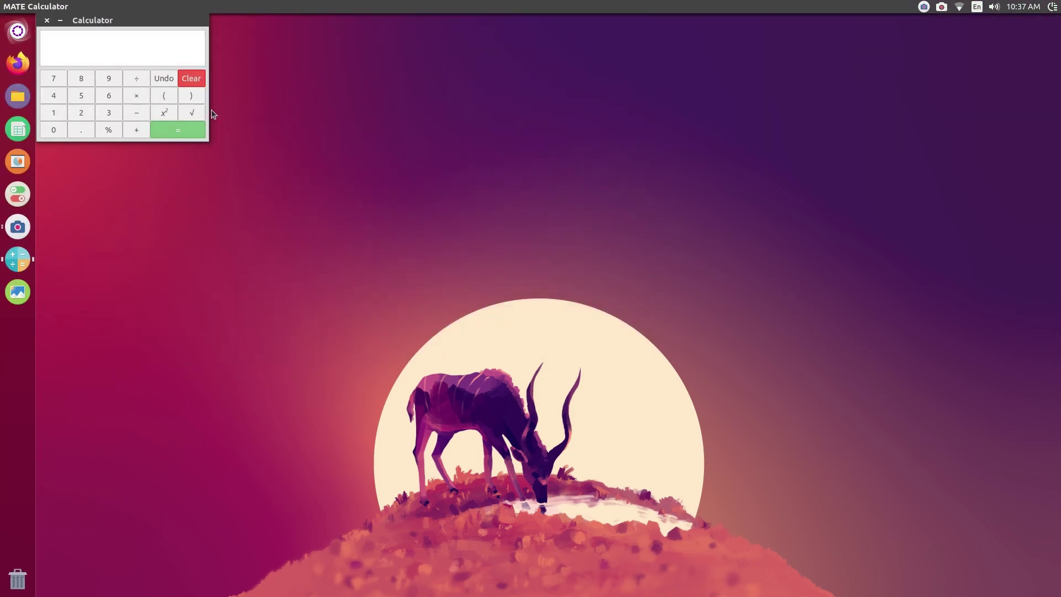
key("super")
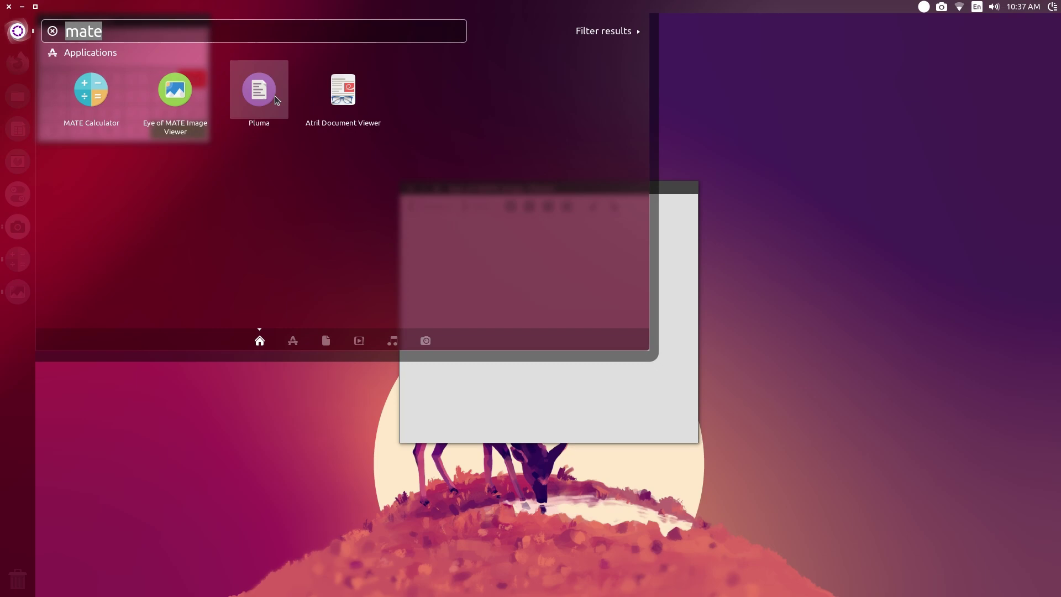
left_click(274, 95)
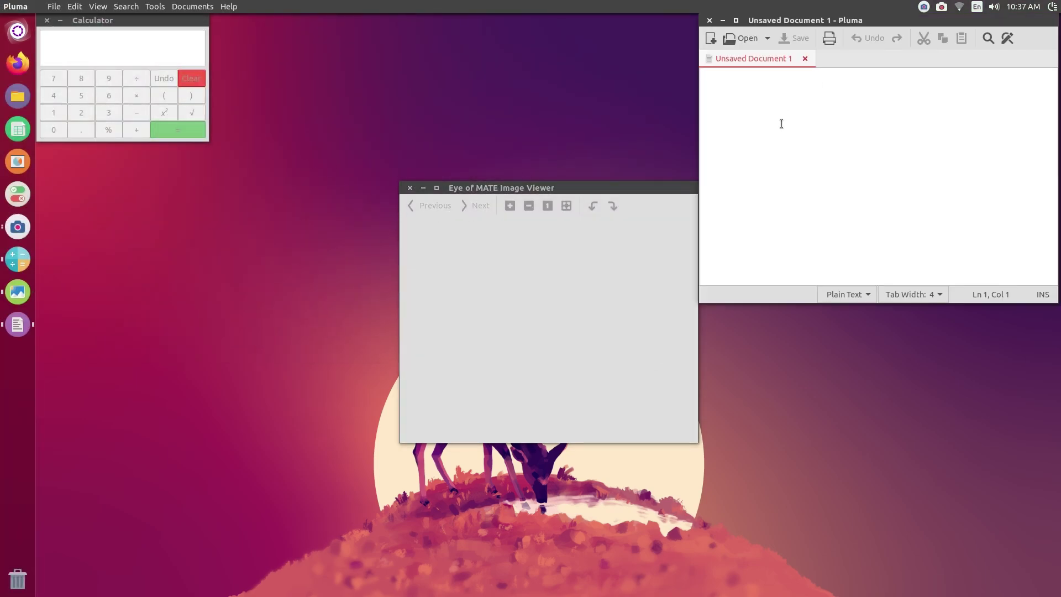
key("super")
left_click(348, 98)
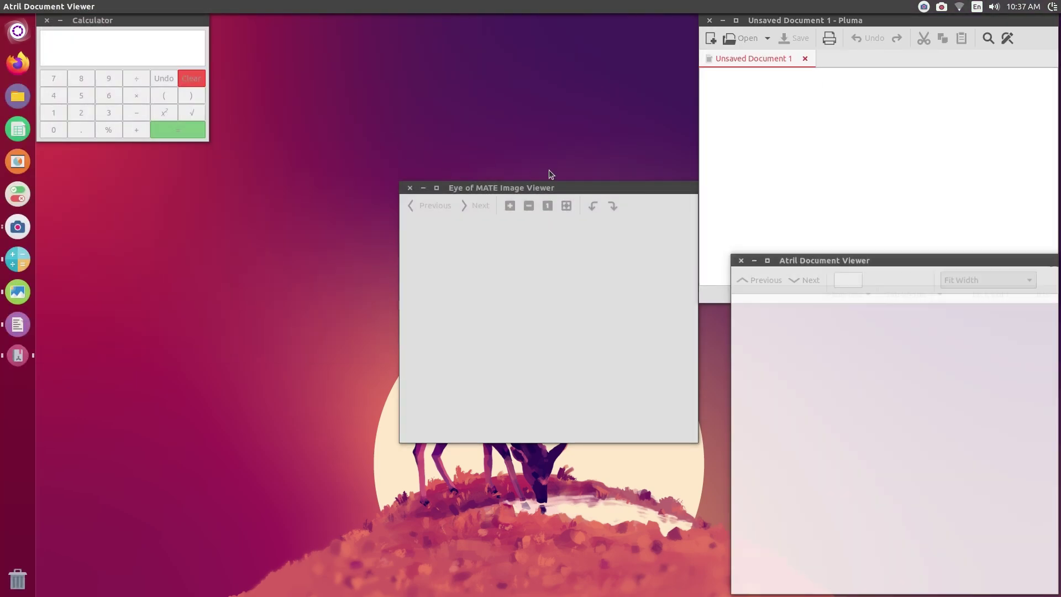
left_click_drag(791, 258, 104, 243)
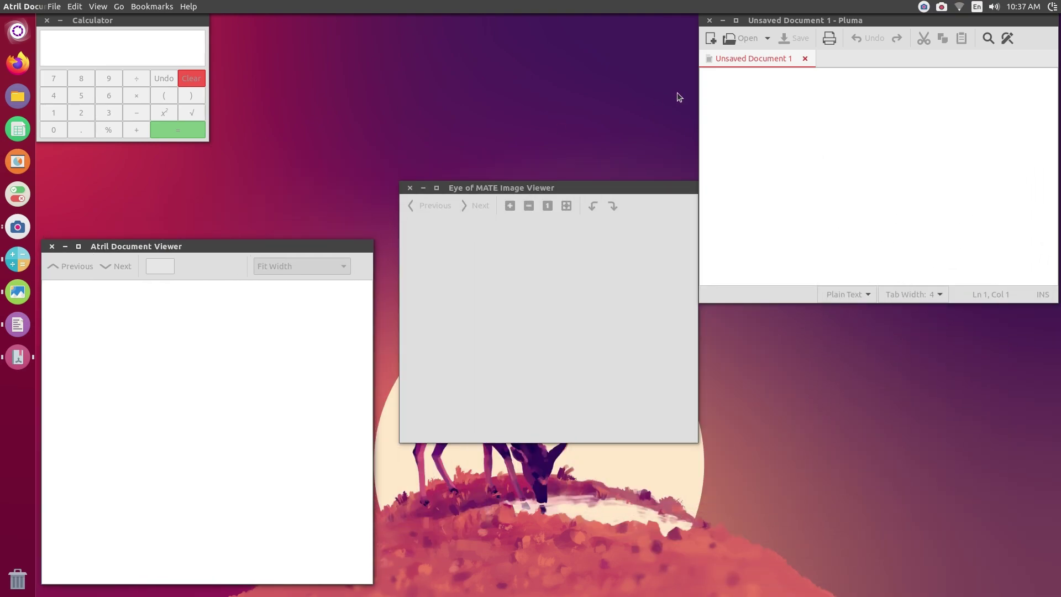
Close the Atril, Calculator, Eye of MATE and Pluma windows
left_click(52, 246)
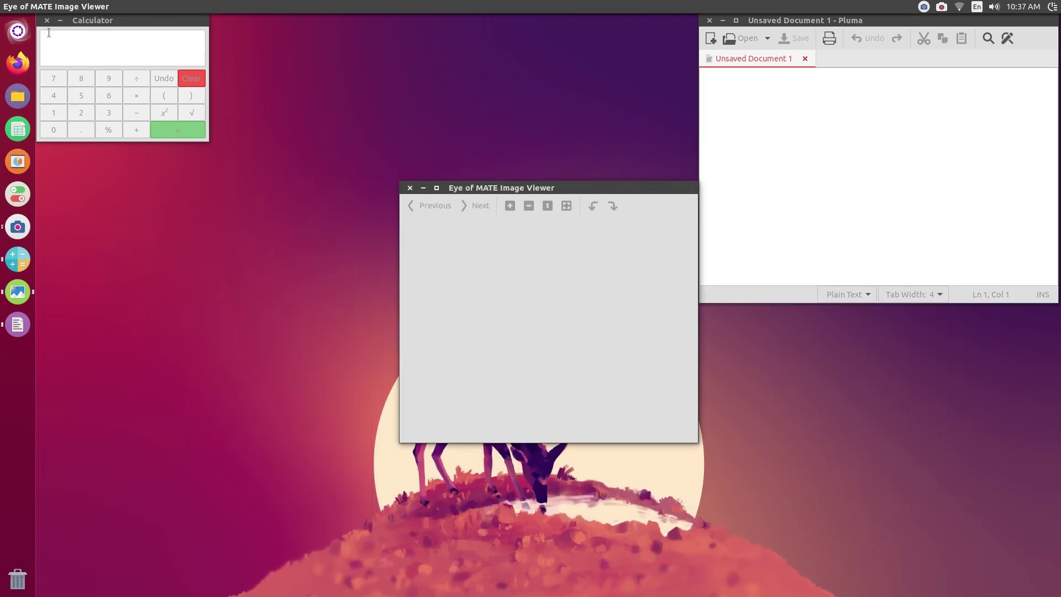
left_click(47, 20)
left_click(410, 187)
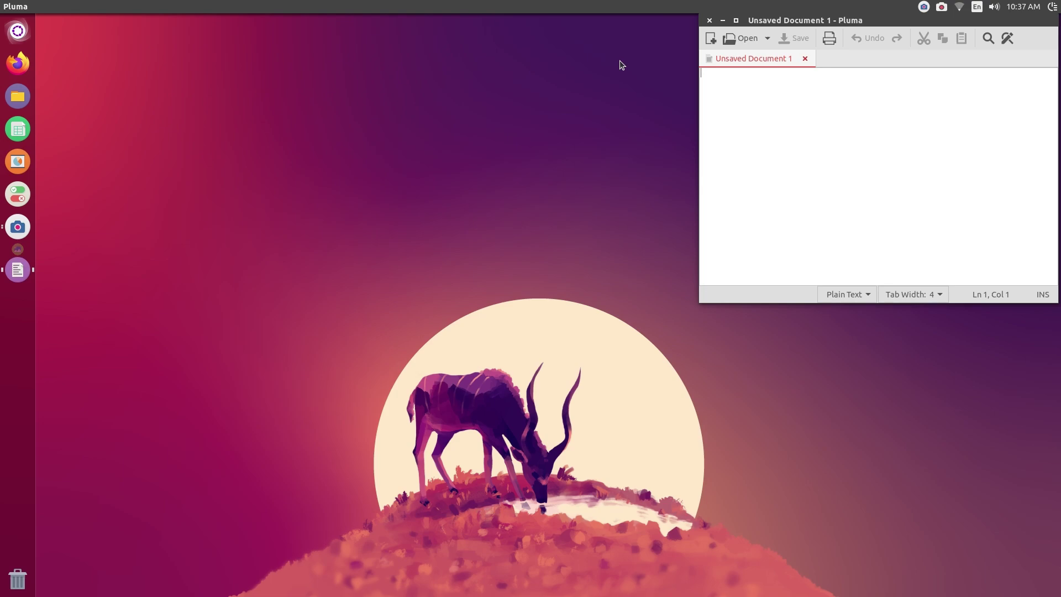
left_click(710, 20)
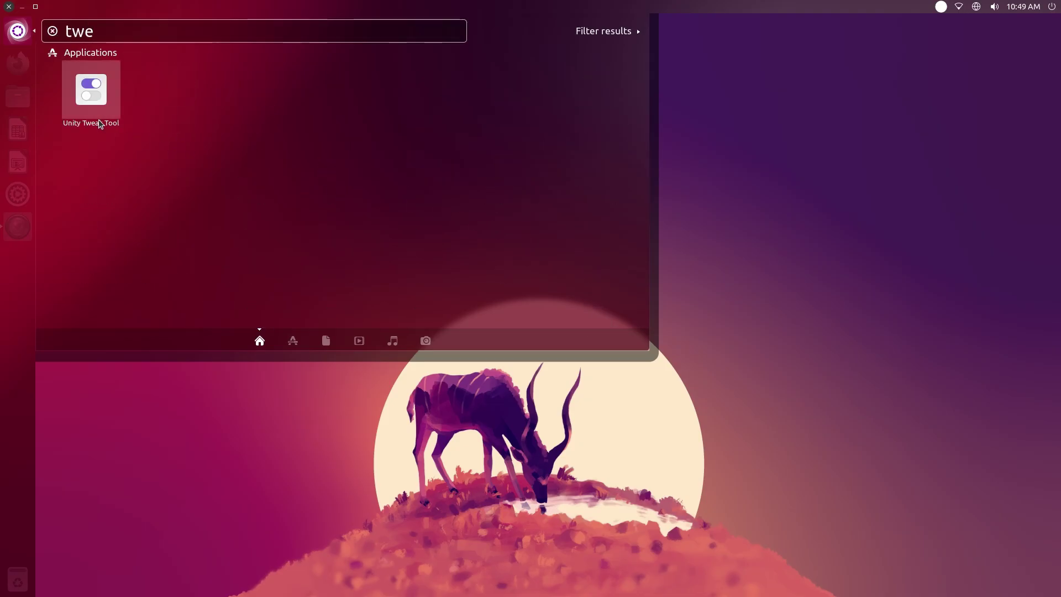
Launch Unity Tweak Tool and toggle launcher auto-hide and click-to-minimize off and back on
left_click(98, 119)
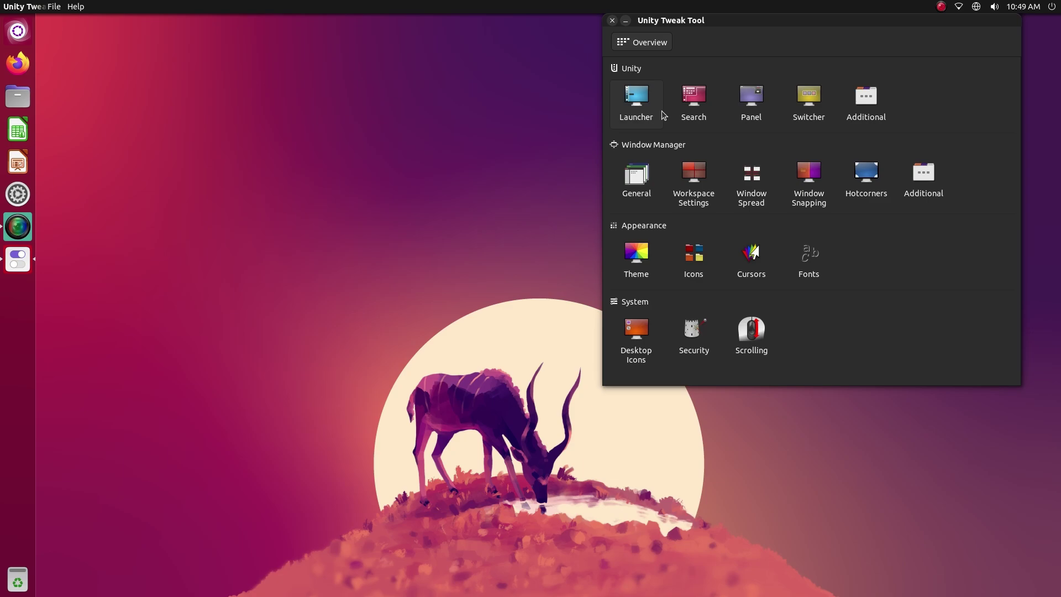
left_click(663, 112)
left_click(714, 104)
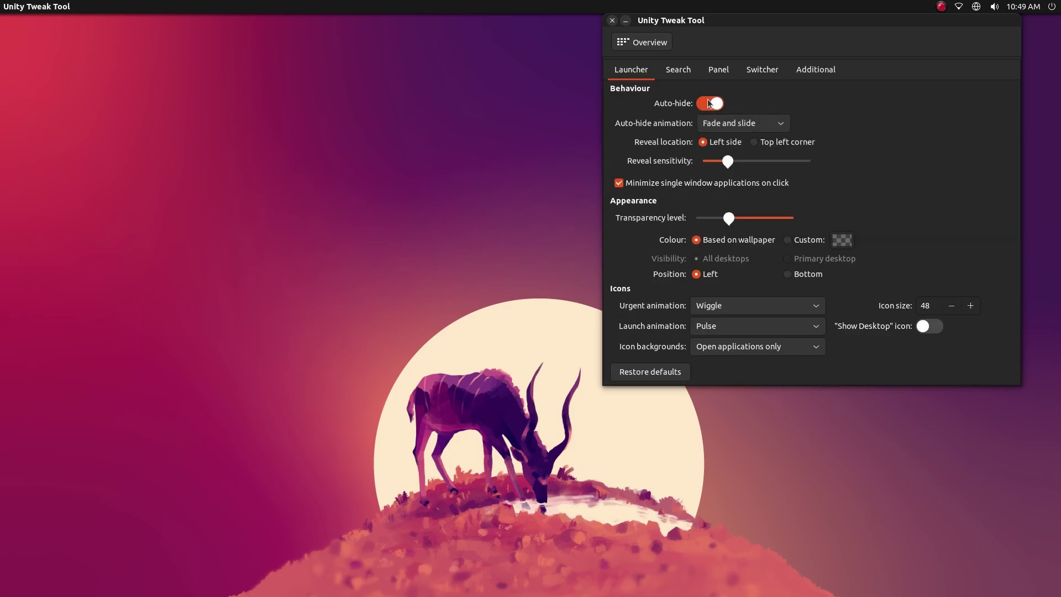
left_click(711, 104)
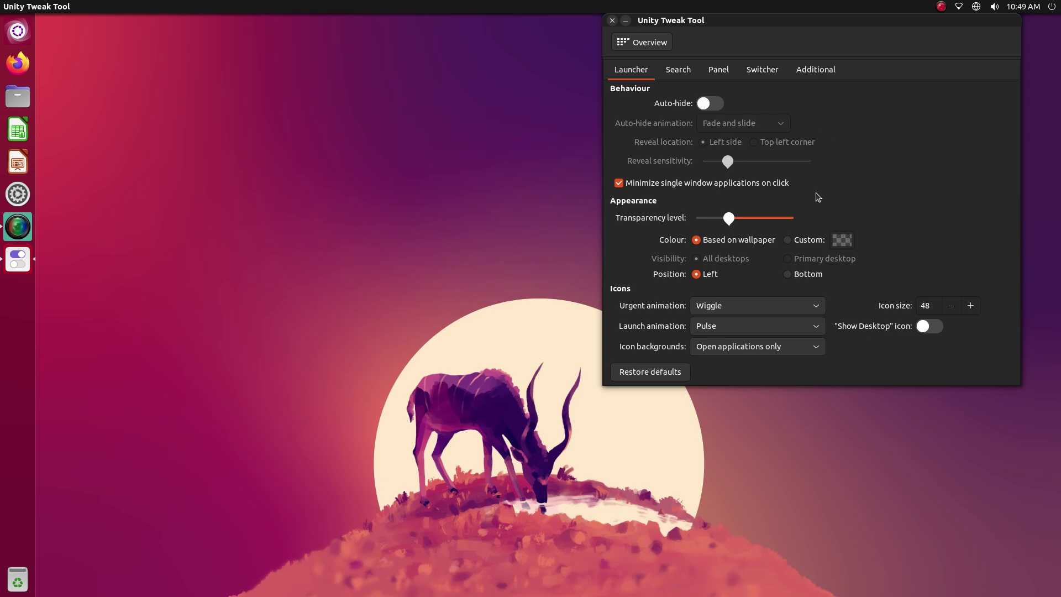
left_click(776, 185)
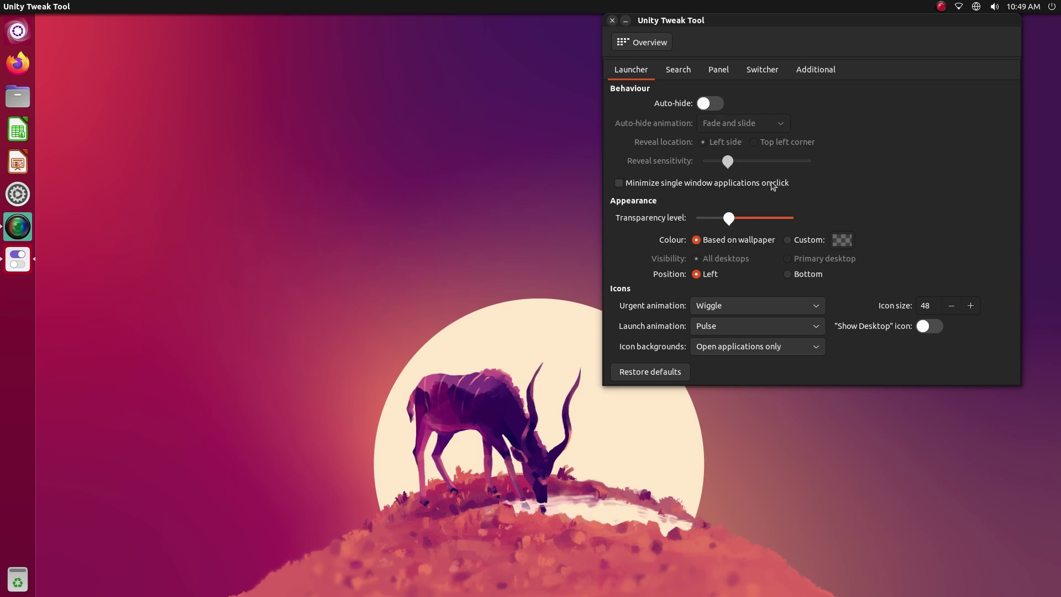
left_click(712, 188)
Make the launcher more opaque and move it to the bottom, checking the Dash there
left_click(25, 271)
left_click(26, 271)
mouse_move(731, 224)
left_mouse_down()
mouse_move(817, 225)
mouse_move(731, 242)
left_mouse_up()
left_click(809, 276)
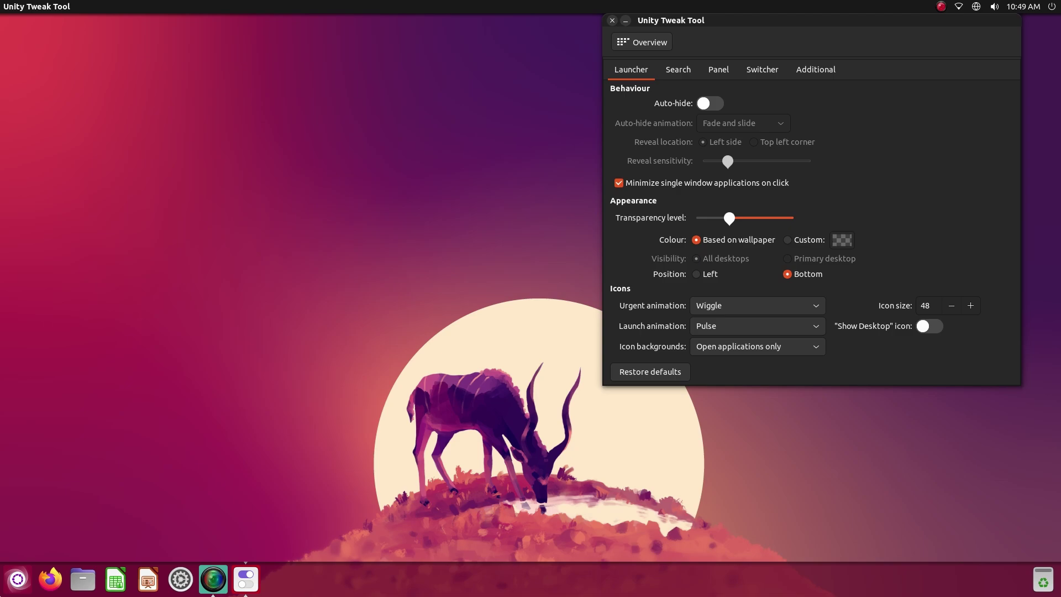
left_click(3, 584)
key("Escape")
Return the launcher to the left, try a Show Desktop icon, then remove it
left_click(710, 275)
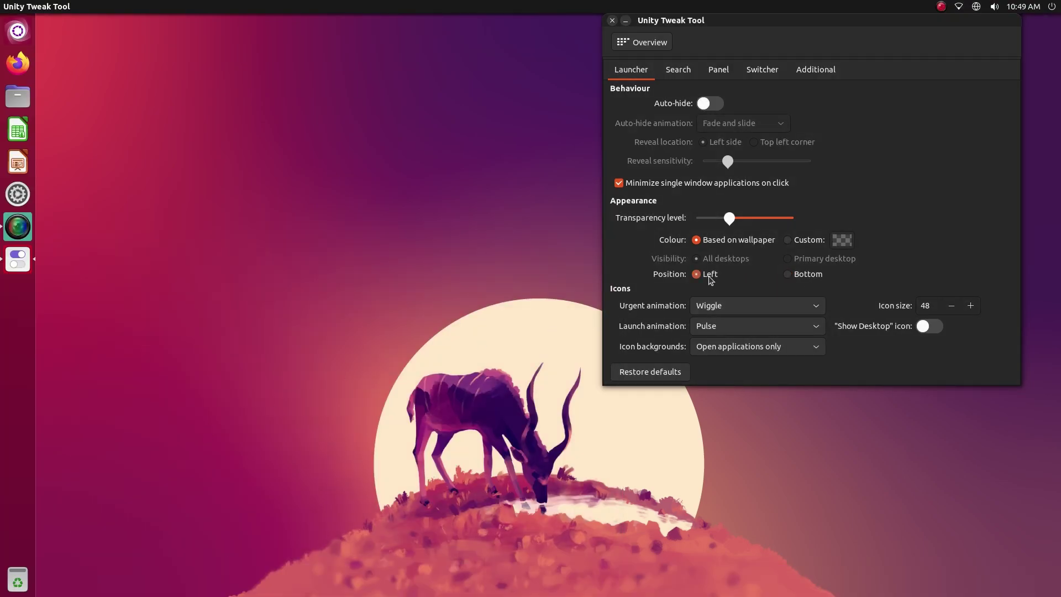
left_click(930, 330)
left_click(9, 300)
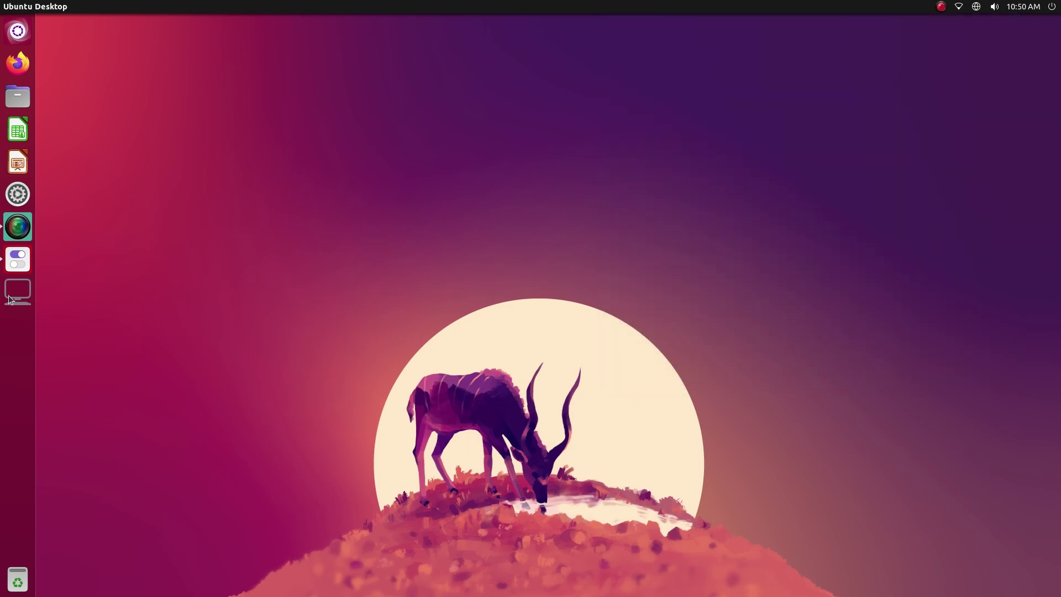
left_click(18, 270)
left_click(14, 301)
left_click(13, 302)
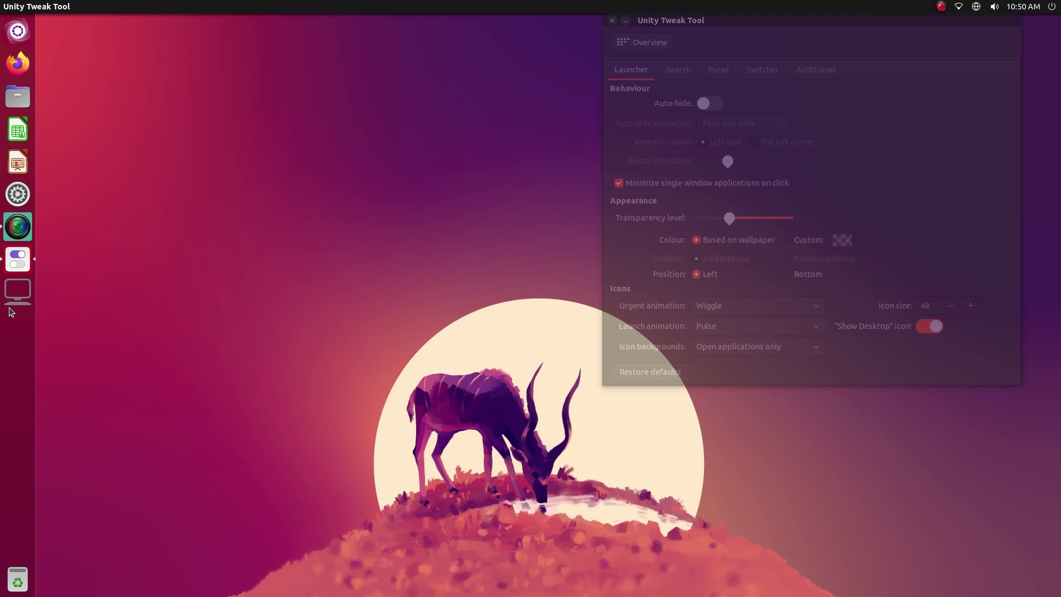
left_click(933, 334)
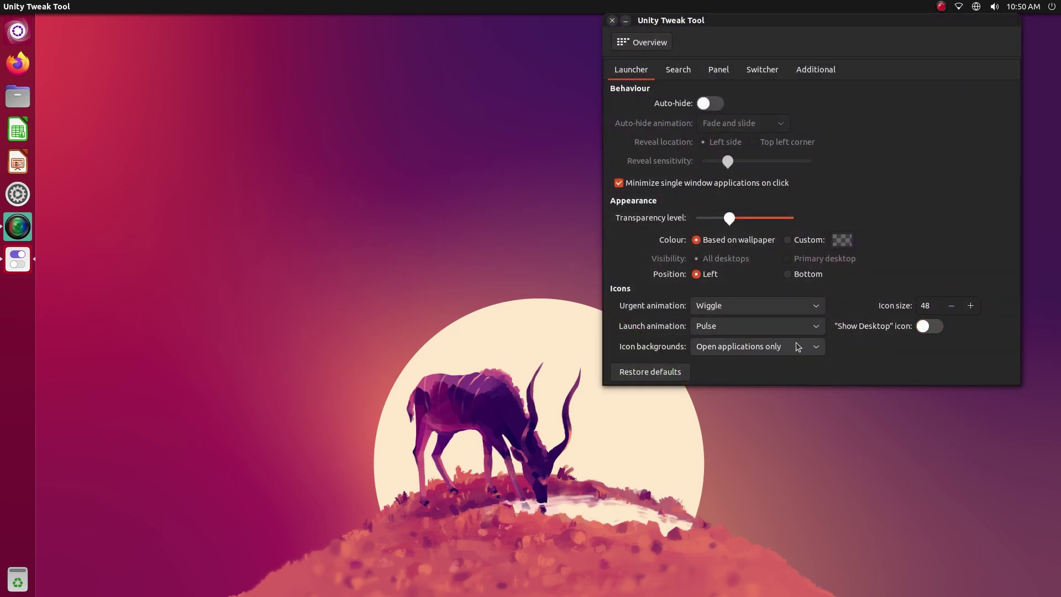
left_click(680, 70)
Toggle search background blur off and on, comparing the Dash each time, finishing with blur on
left_click(686, 104)
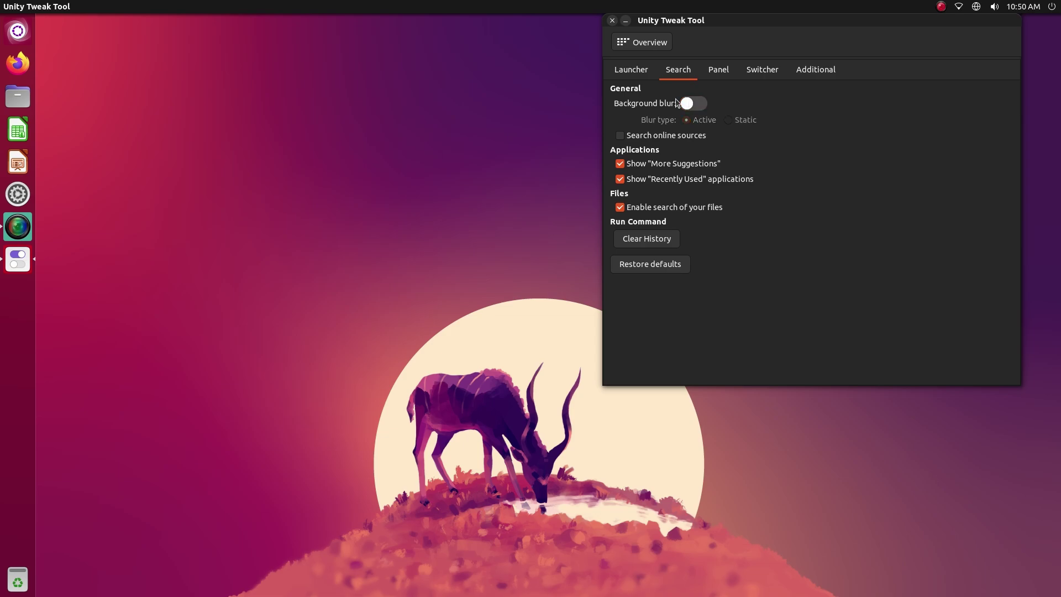
left_click(17, 31)
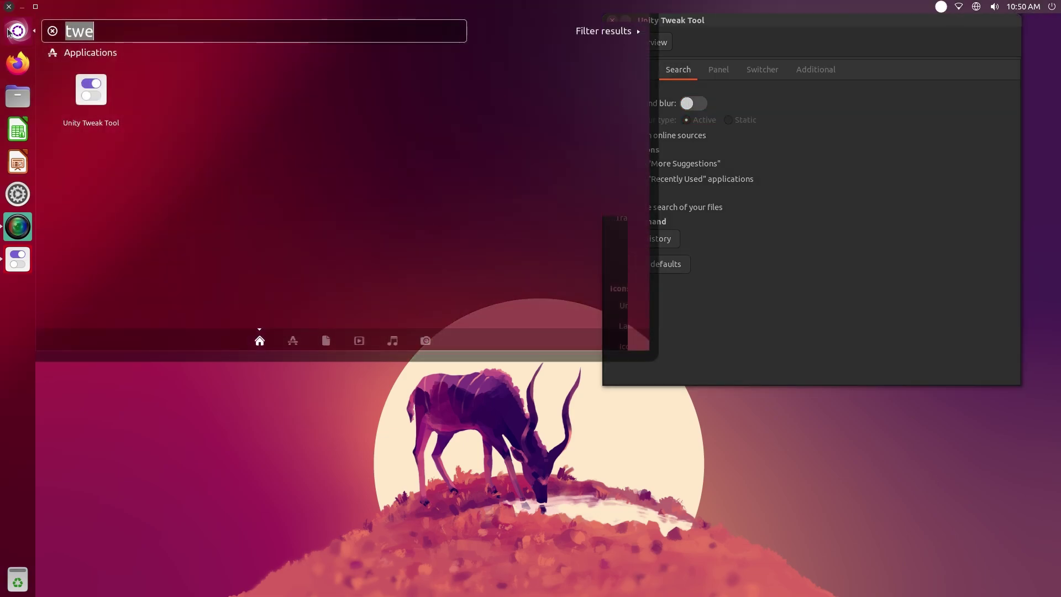
left_click(8, 32)
left_click(701, 105)
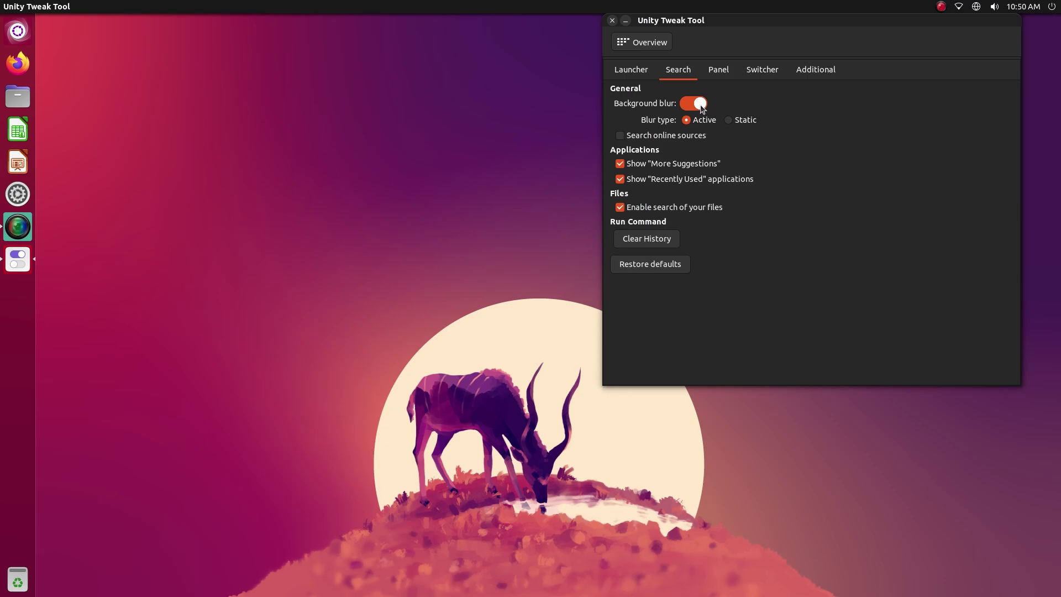
left_click_drag(715, 45, 284, 79)
left_click(263, 138)
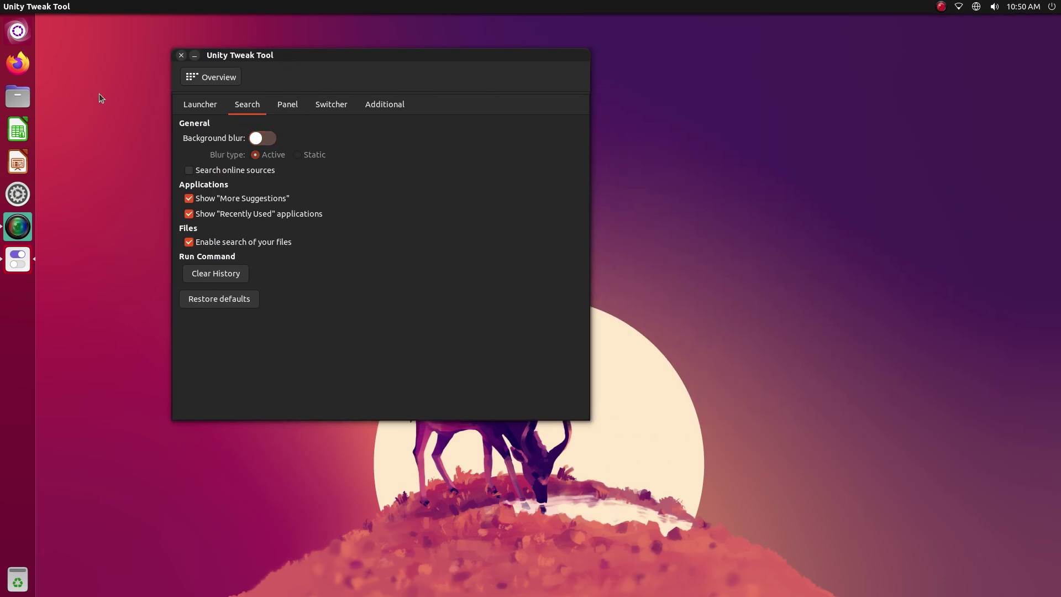
left_click(11, 32)
left_click(11, 32)
left_click(271, 139)
left_click(26, 31)
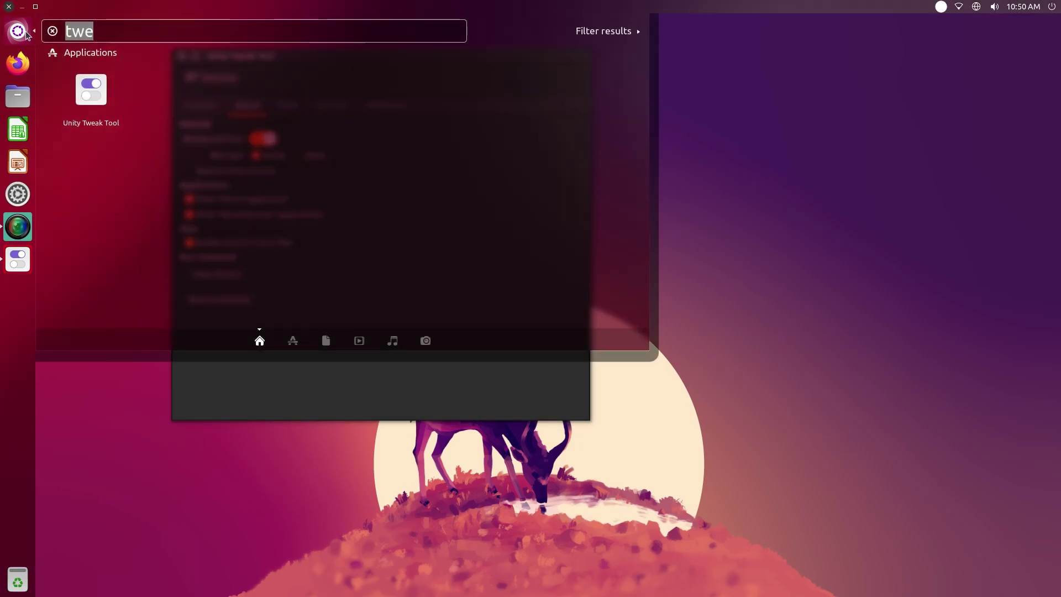
left_click(25, 31)
left_click_drag(380, 55, 891, 100)
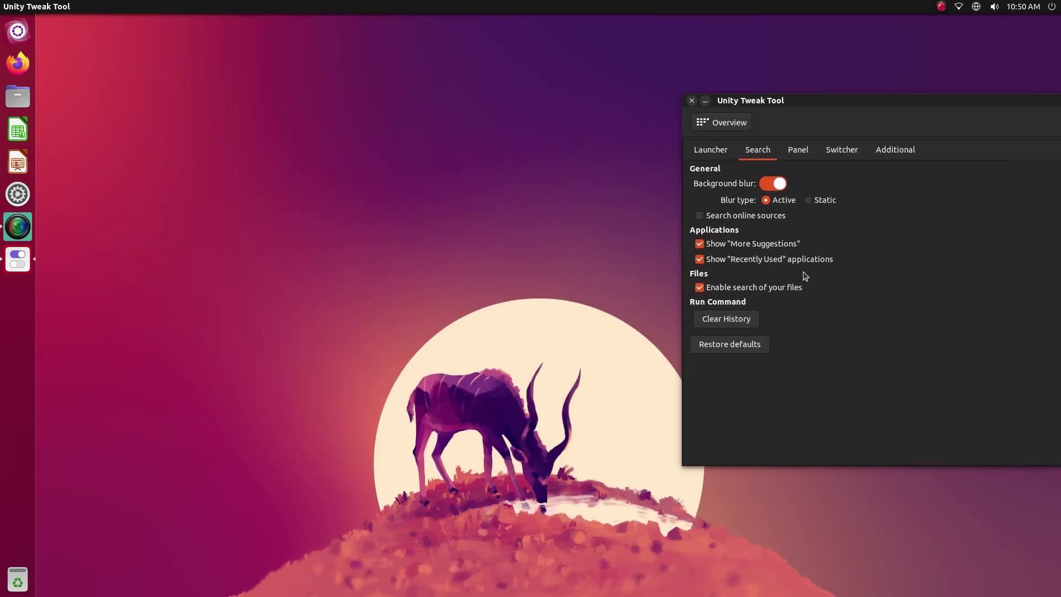
Browse the Panel, Switcher and Additional pages, then go to Window Manager General settings
left_click(806, 153)
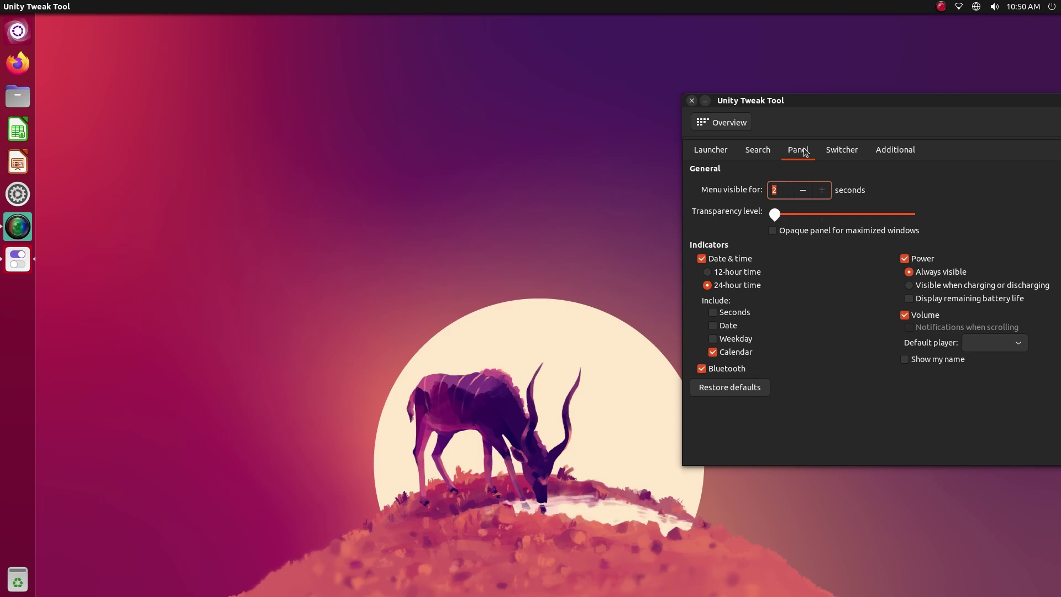
left_click(841, 158)
left_click(909, 156)
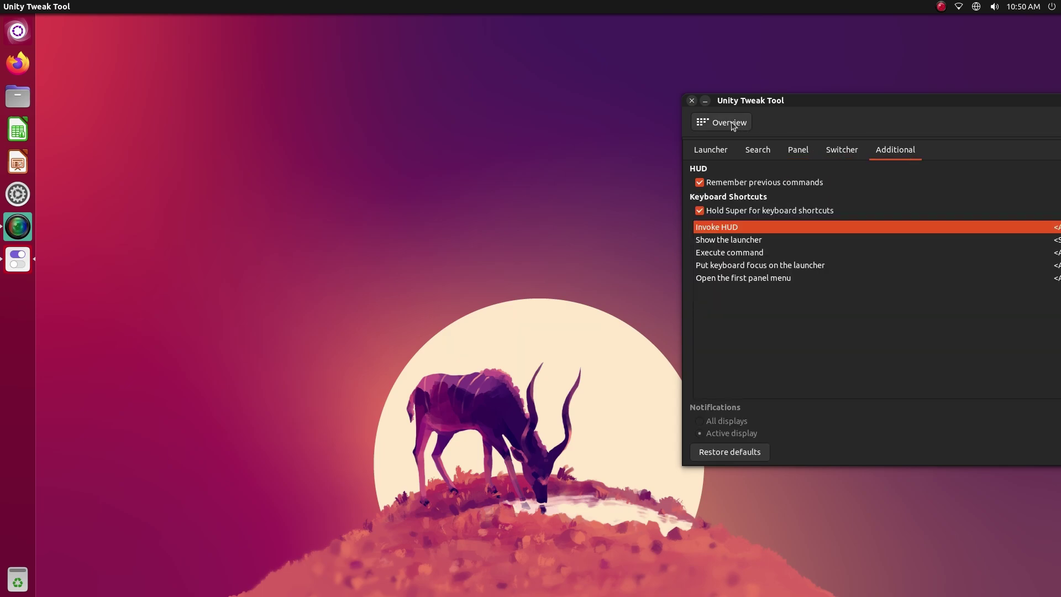
left_click(732, 121)
left_click(718, 259)
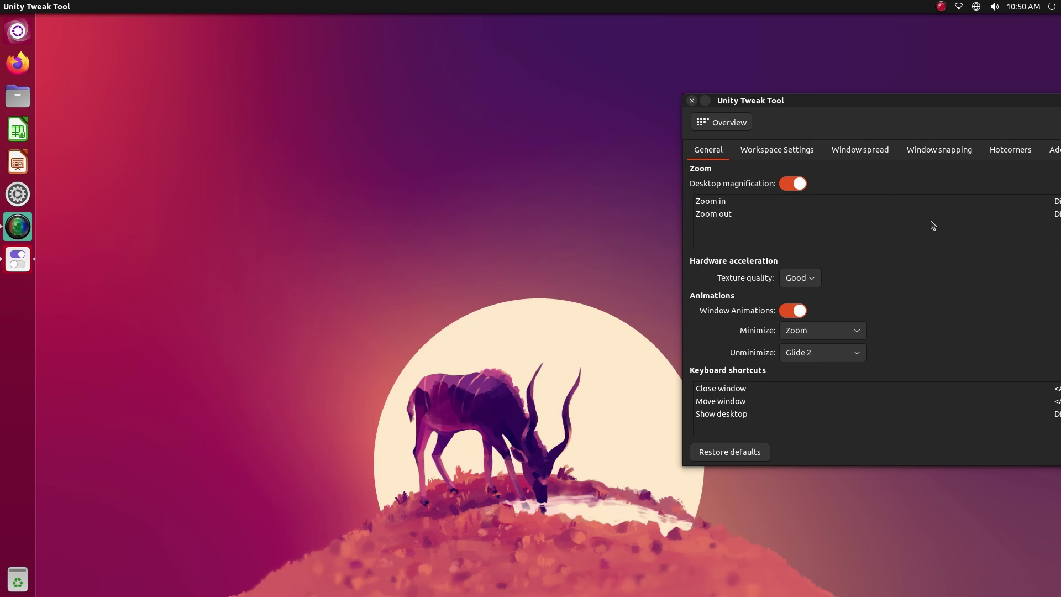
Browse the Workspace Settings, Window spread and Window snapping pages
left_click(784, 156)
left_click(864, 155)
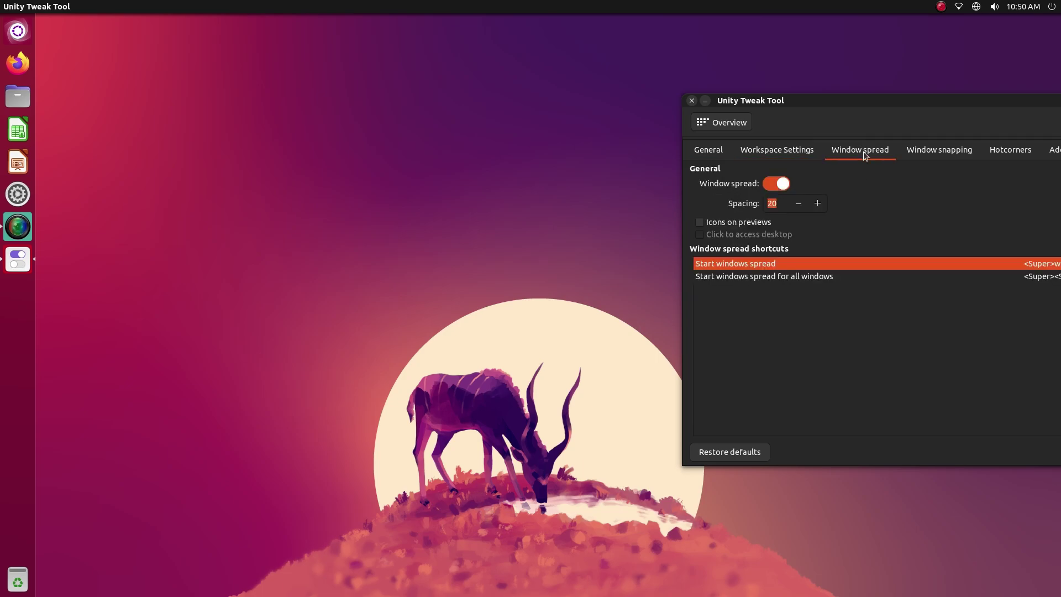
left_click_drag(905, 103, 775, 105)
left_click(819, 152)
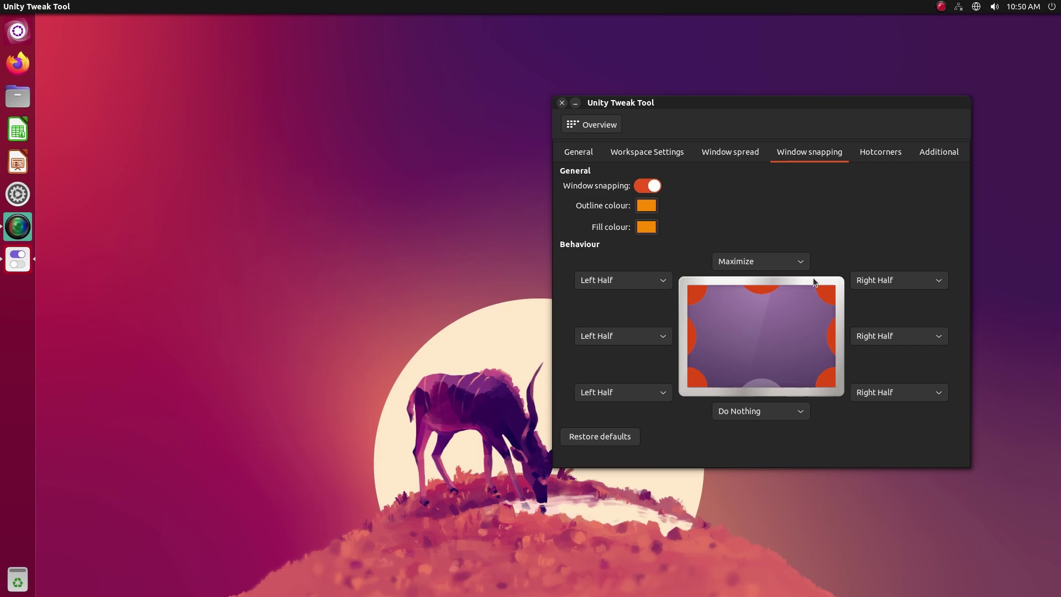
Set the top-right hot corner to Window Spread, test it, then disable it again
left_click(877, 157)
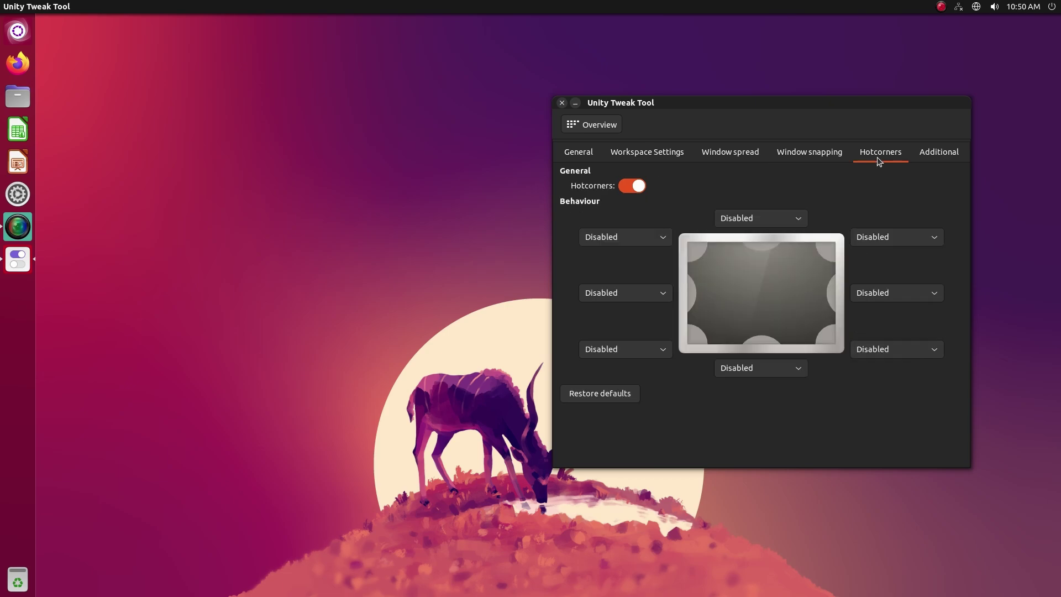
left_click(889, 233)
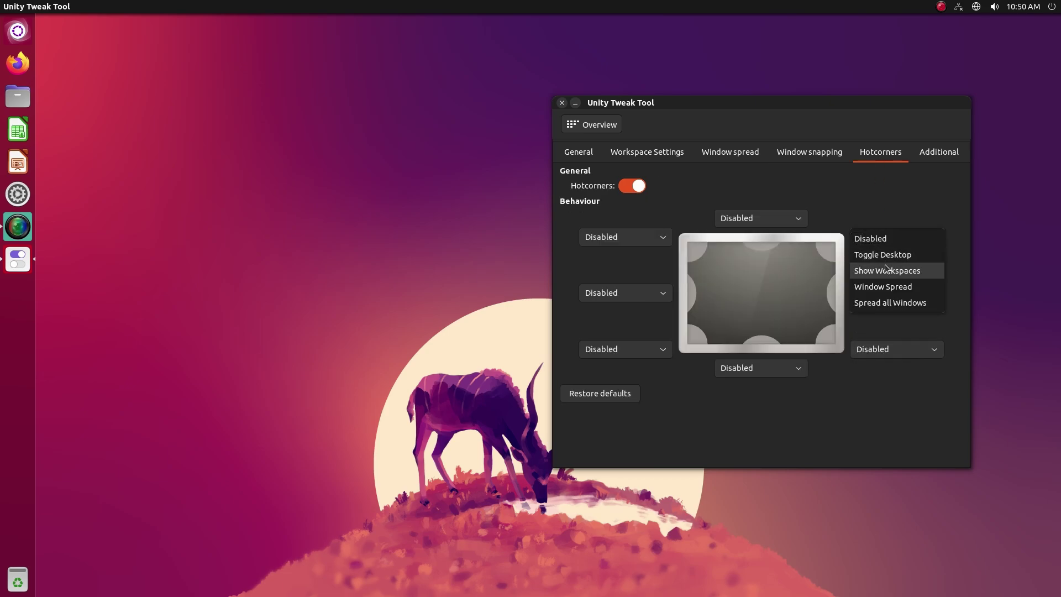
left_click(883, 286)
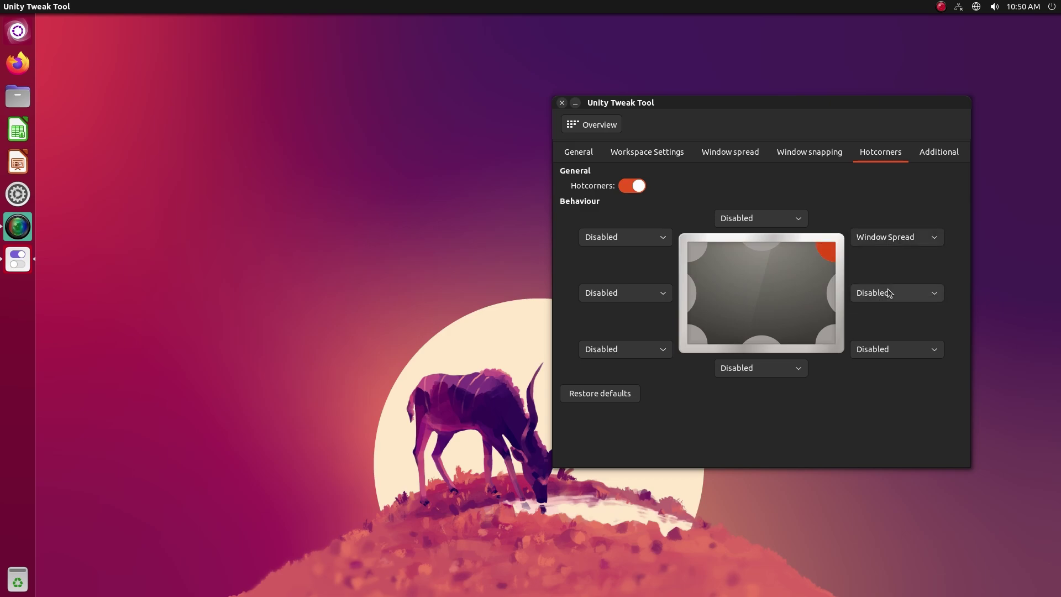
mouse_move(1060, 0)
left_click(620, 366)
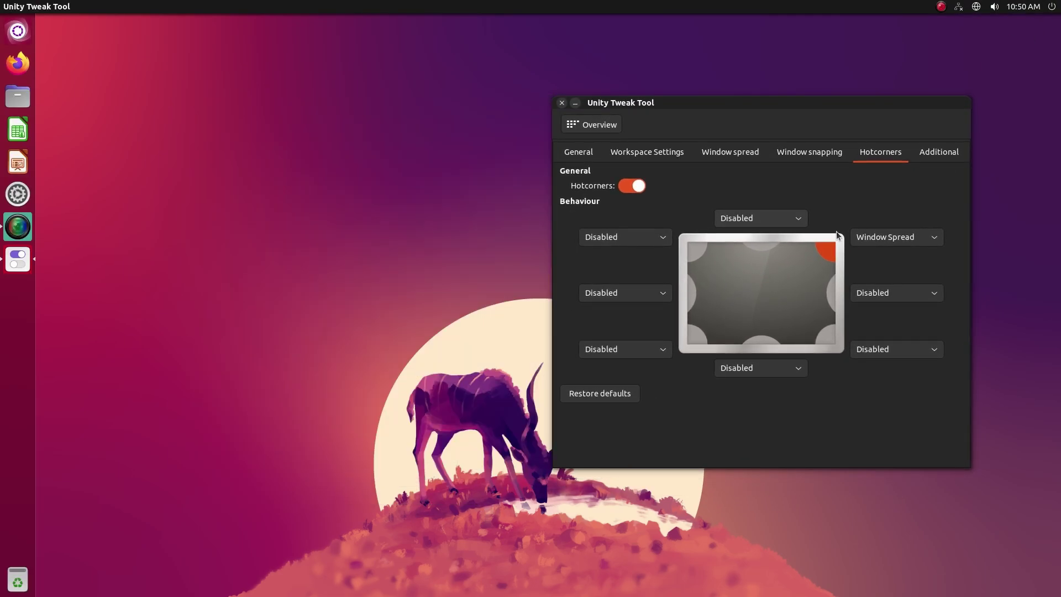
left_click(891, 237)
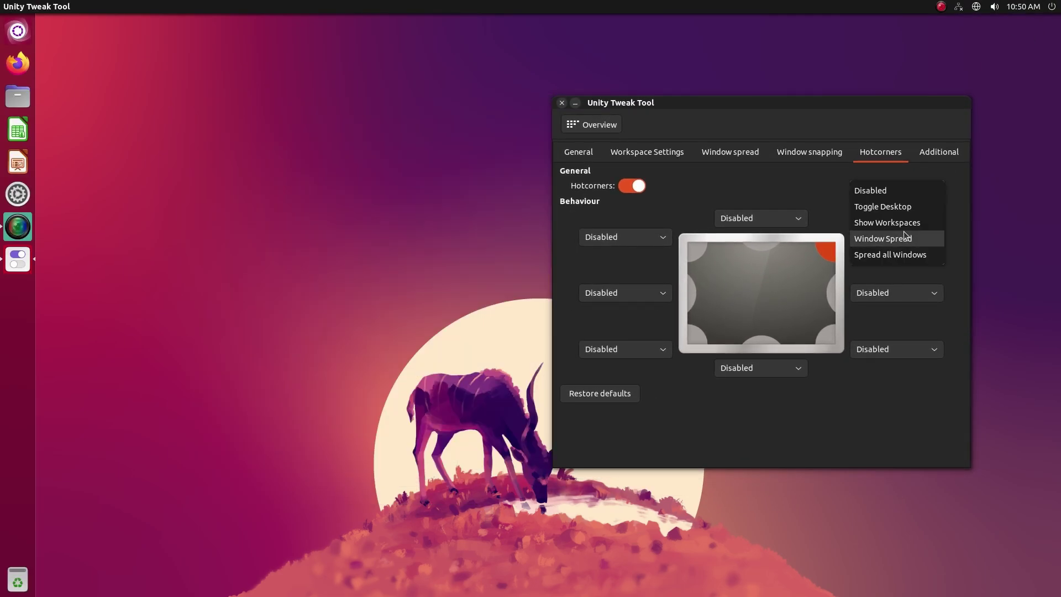
left_click(899, 186)
Turn on the workspace switcher with 2 horizontal and 2 vertical workspaces
left_click(928, 160)
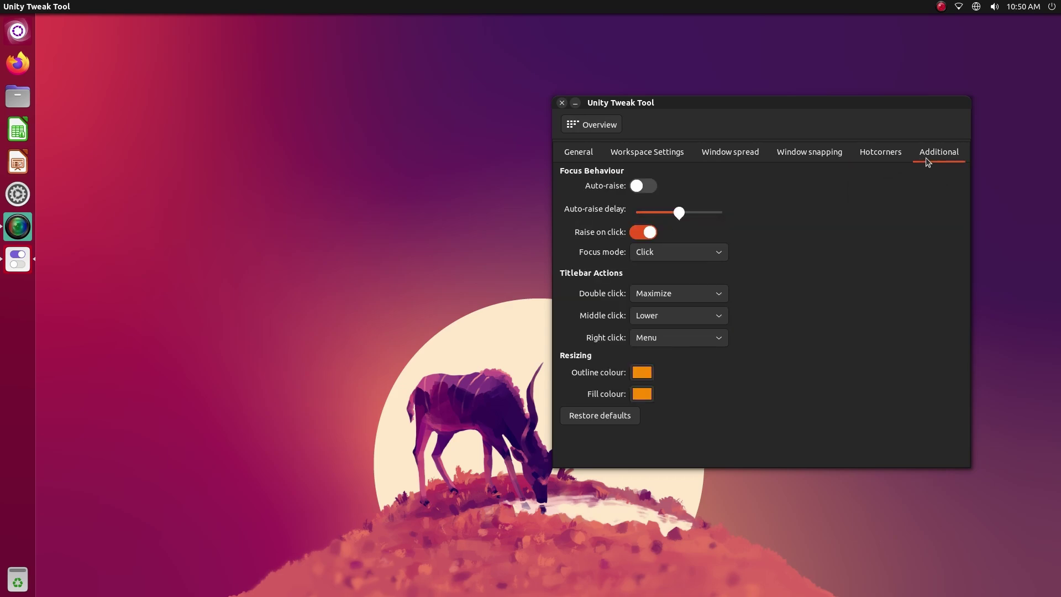
left_click(634, 147)
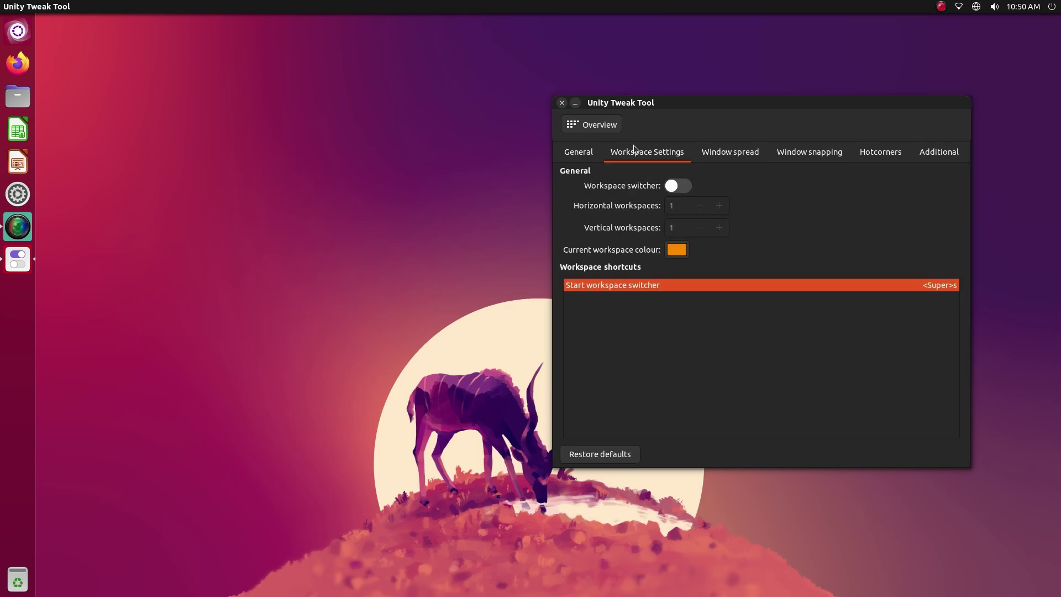
left_click(684, 189)
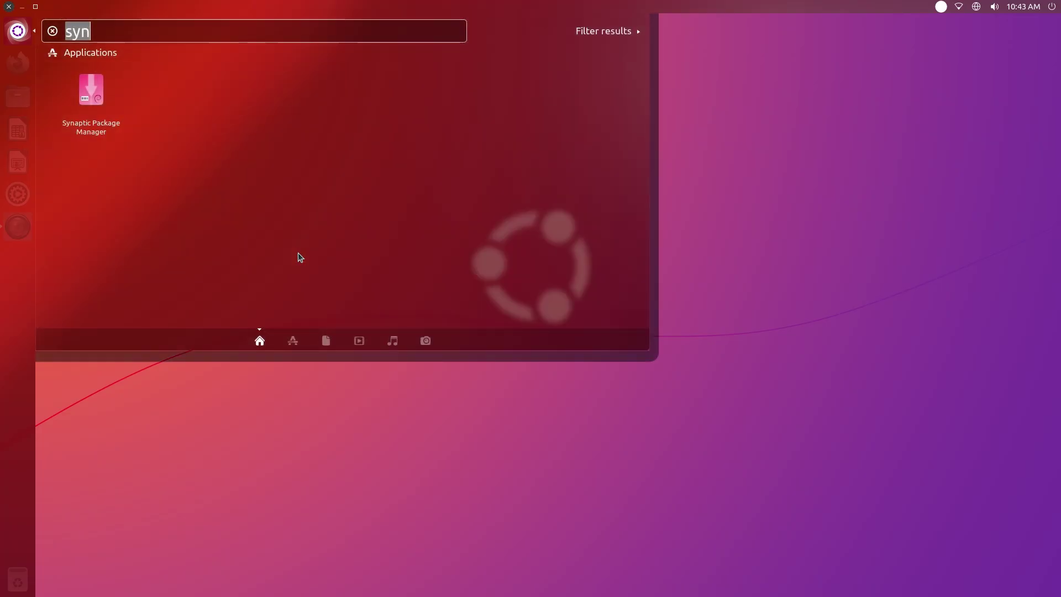
Launch Synaptic Package Manager from the Dash, authenticating with the account password
key("BackSpace")
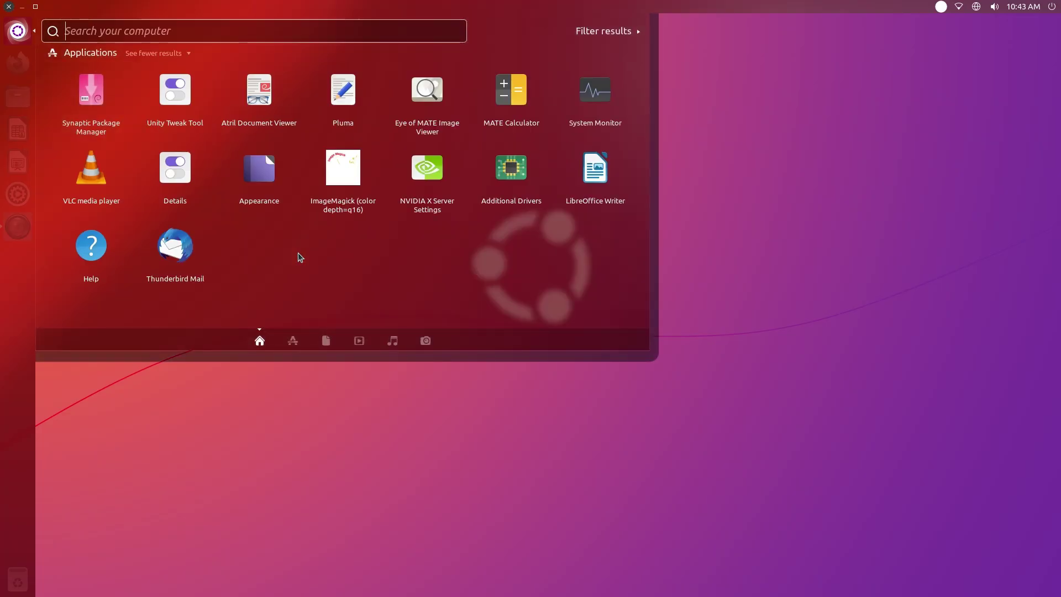
type("syn")
key("Return")
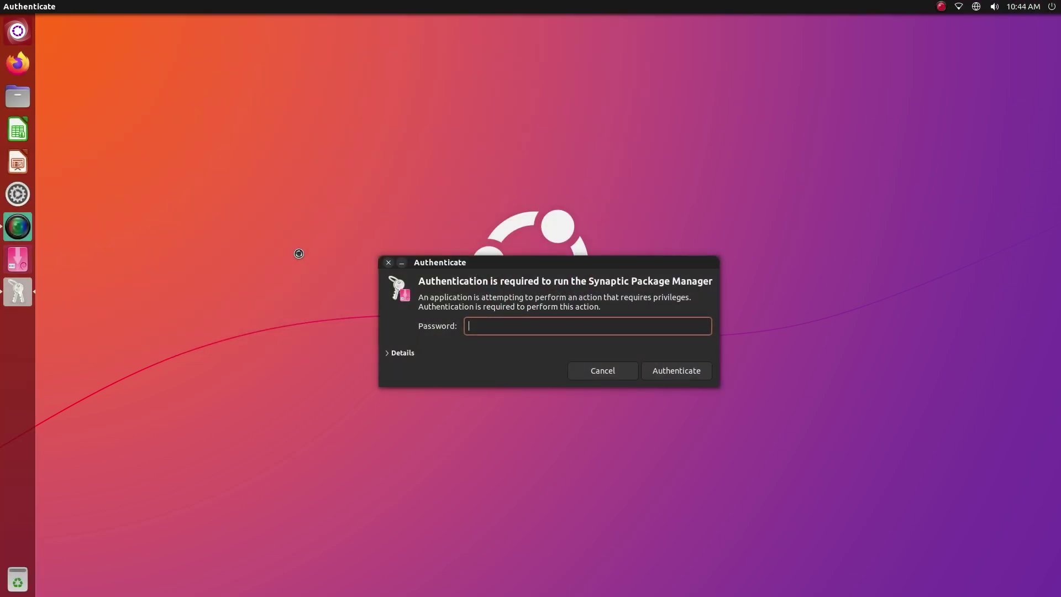
type("password")
key("Return")
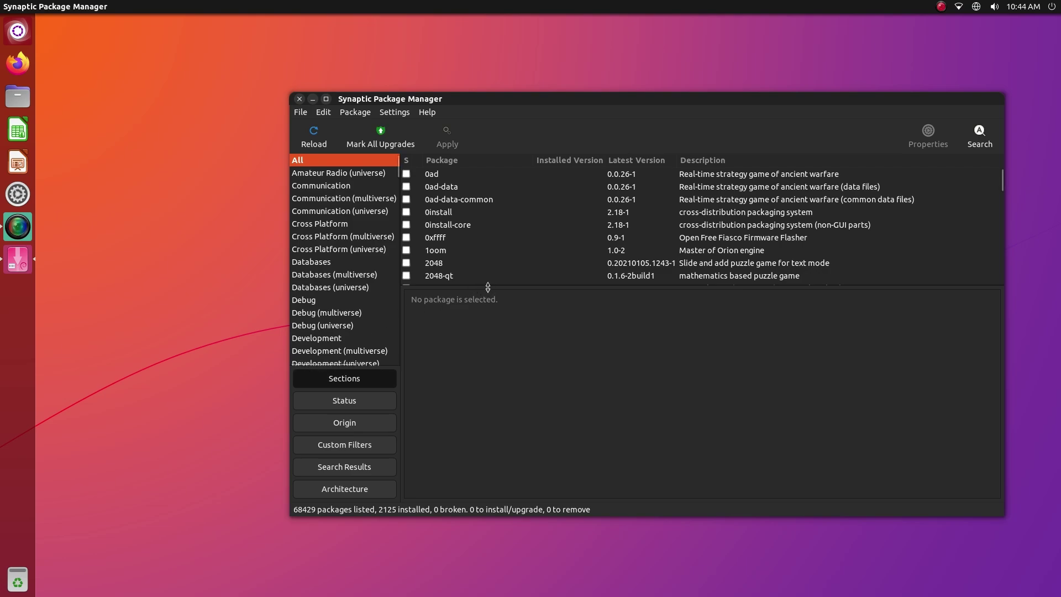
Enlarge the package list and view the 0ad package's description
left_click_drag(489, 287, 494, 331)
left_click(443, 178)
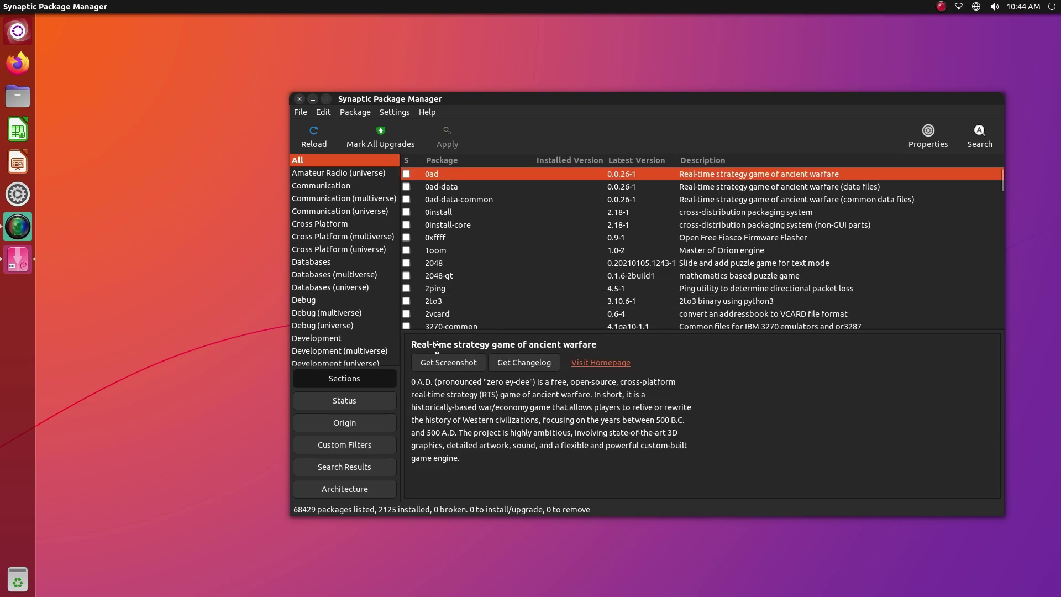
triple_click(493, 387)
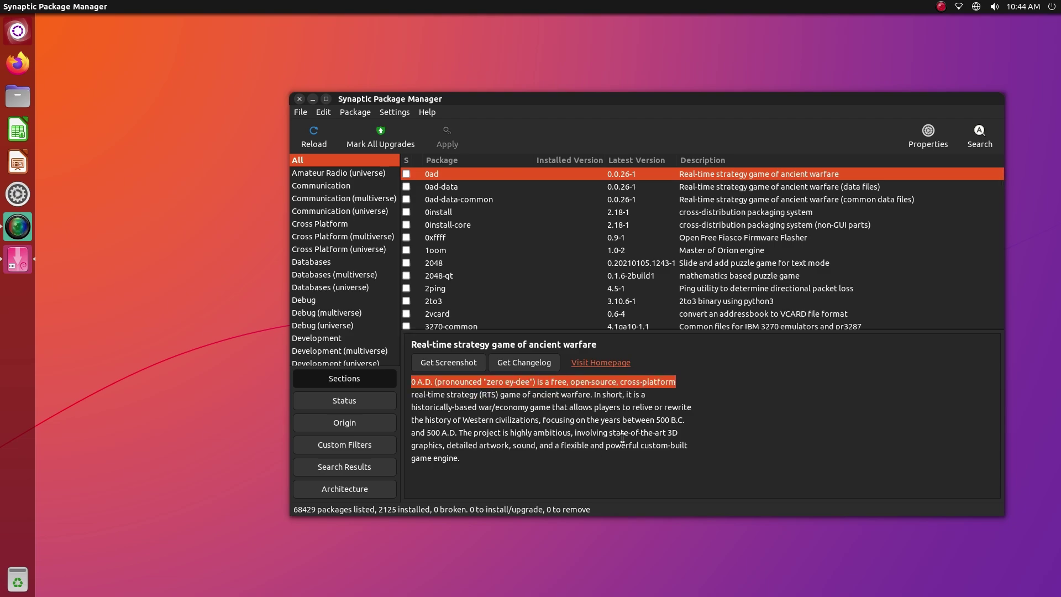
Browse the Communication, Cross Platform and Development sections, then list all 68429 packages
left_click(341, 188)
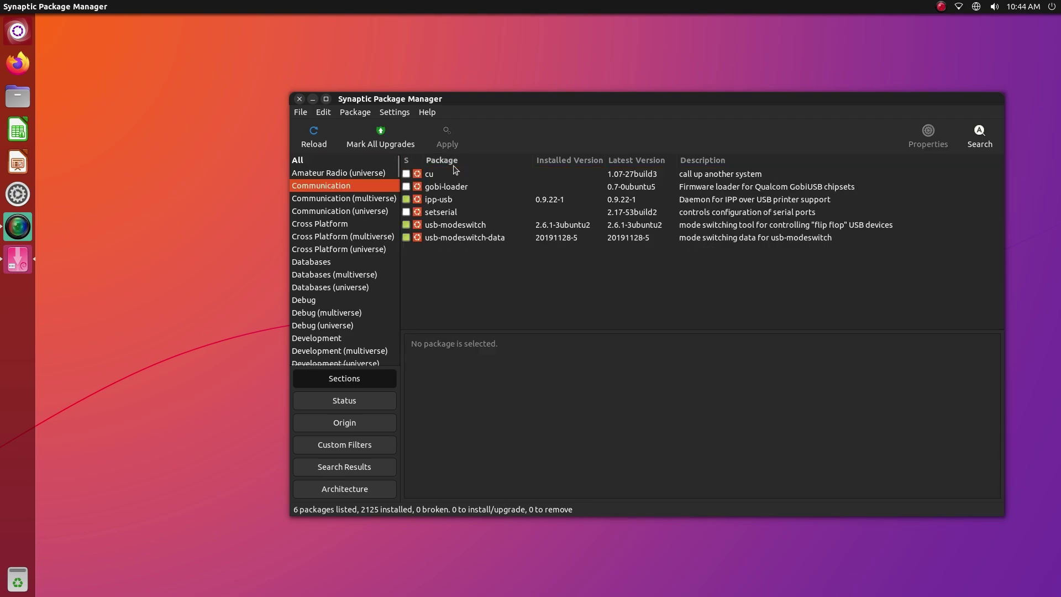
left_click(335, 224)
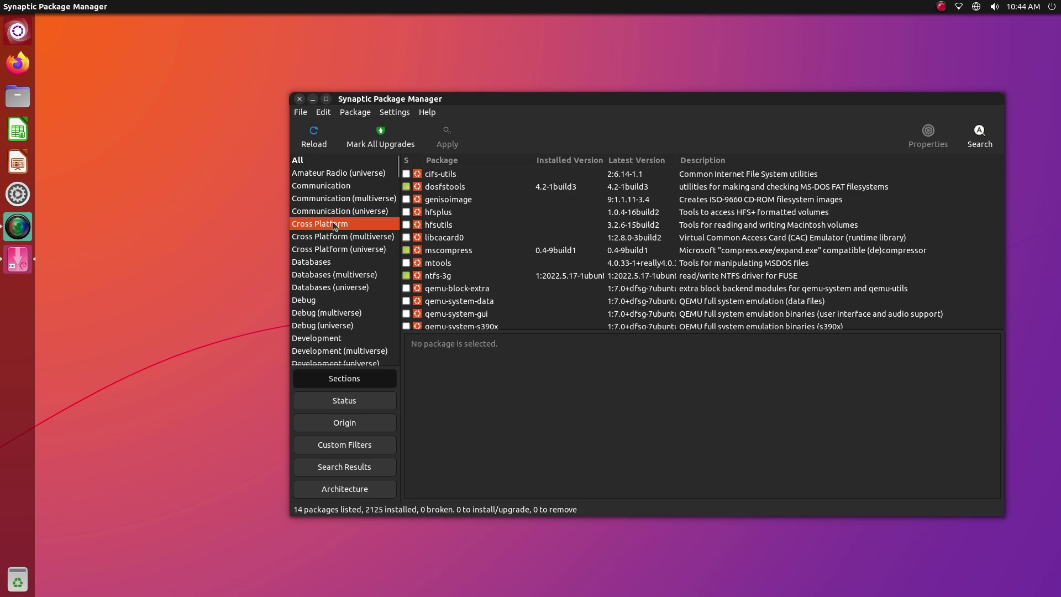
scroll(354, 254, "down", 1)
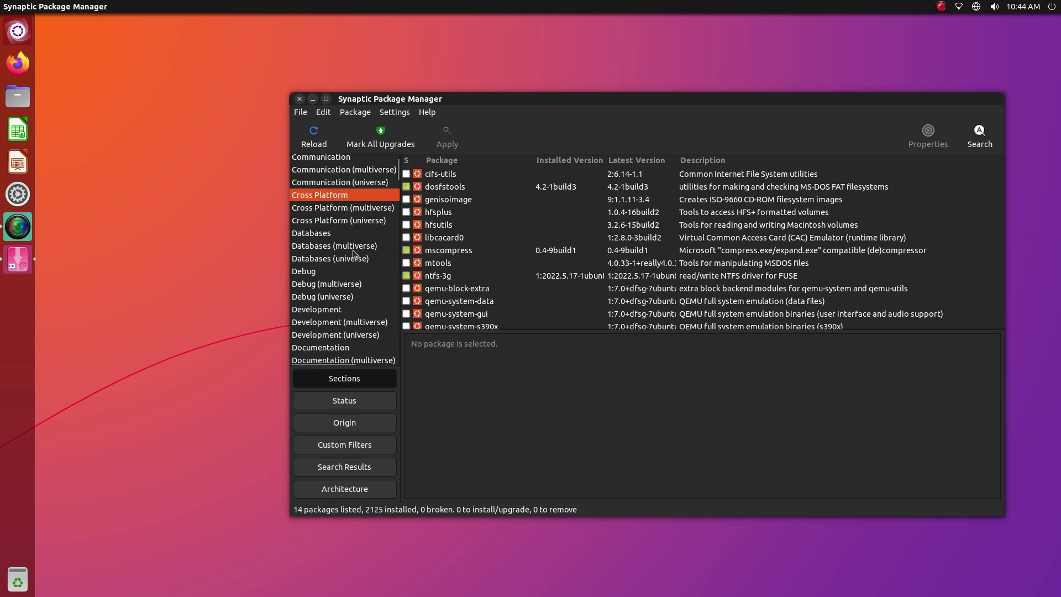
left_click(329, 313)
scroll(506, 253, "down", 8)
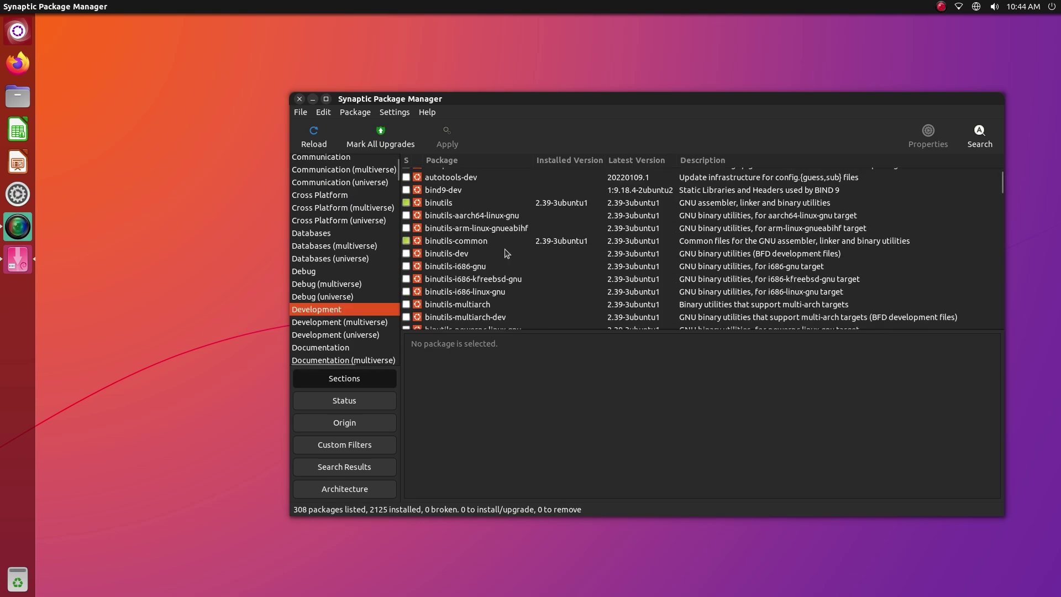
scroll(506, 254, "down", 10)
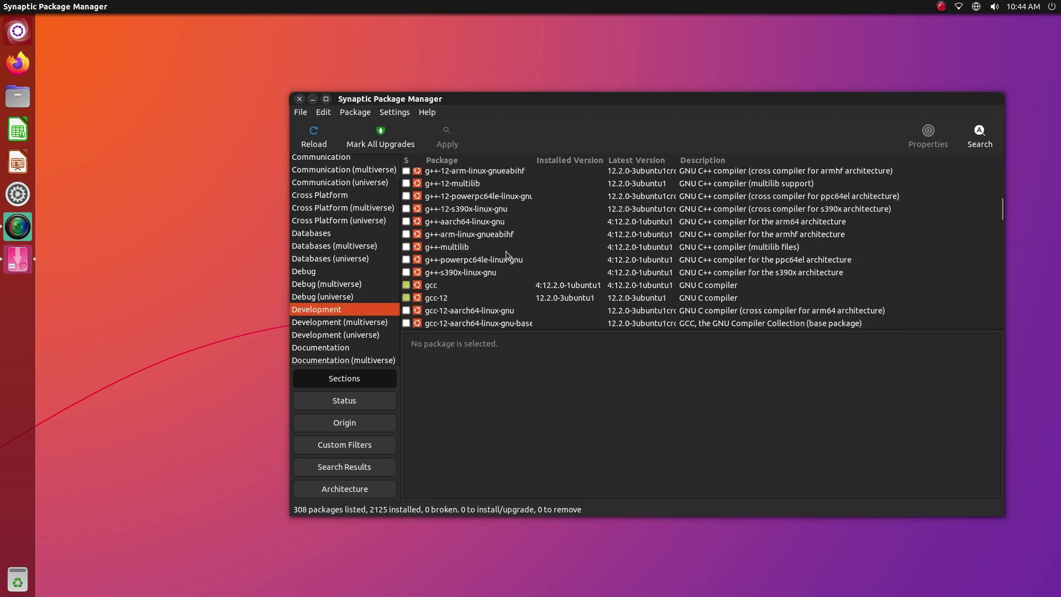
key("Down")
key("Down")
scroll(578, 296, "down", 8)
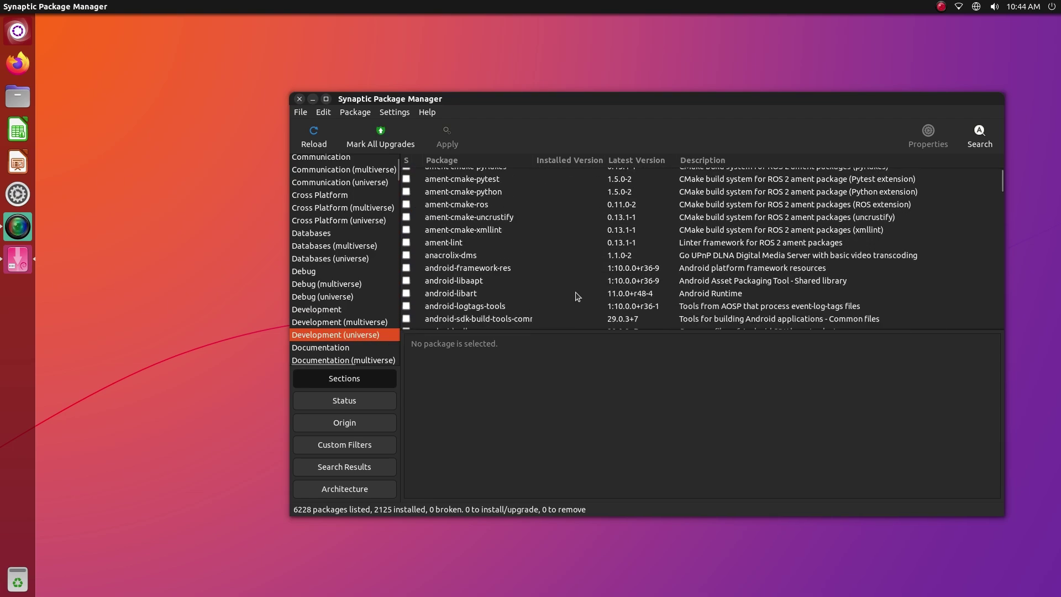
scroll(571, 265, "down", 8)
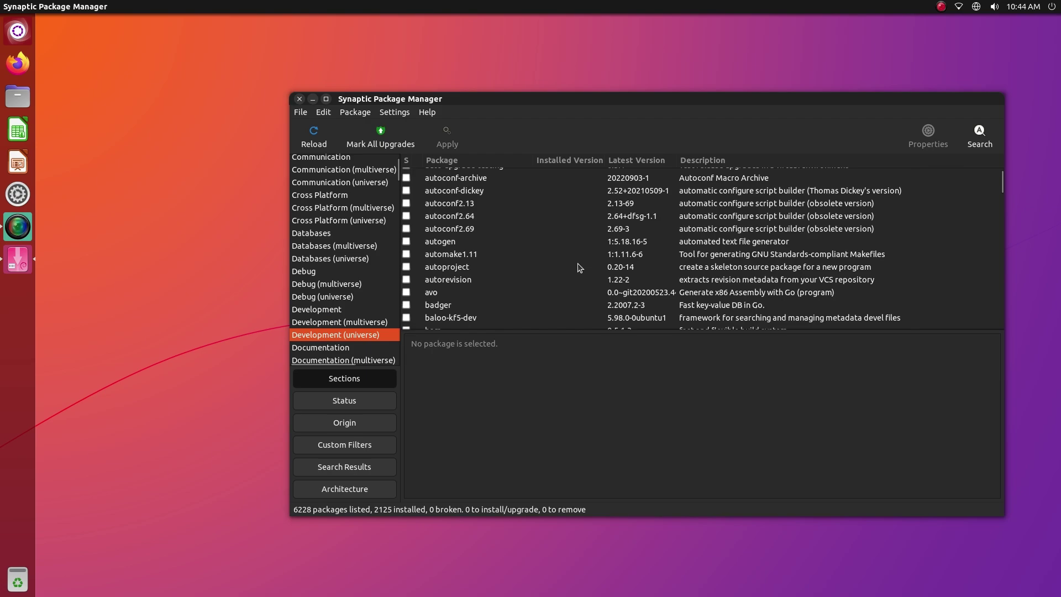
left_click_drag(1003, 184, 942, 166)
scroll(396, 213, "up", 2)
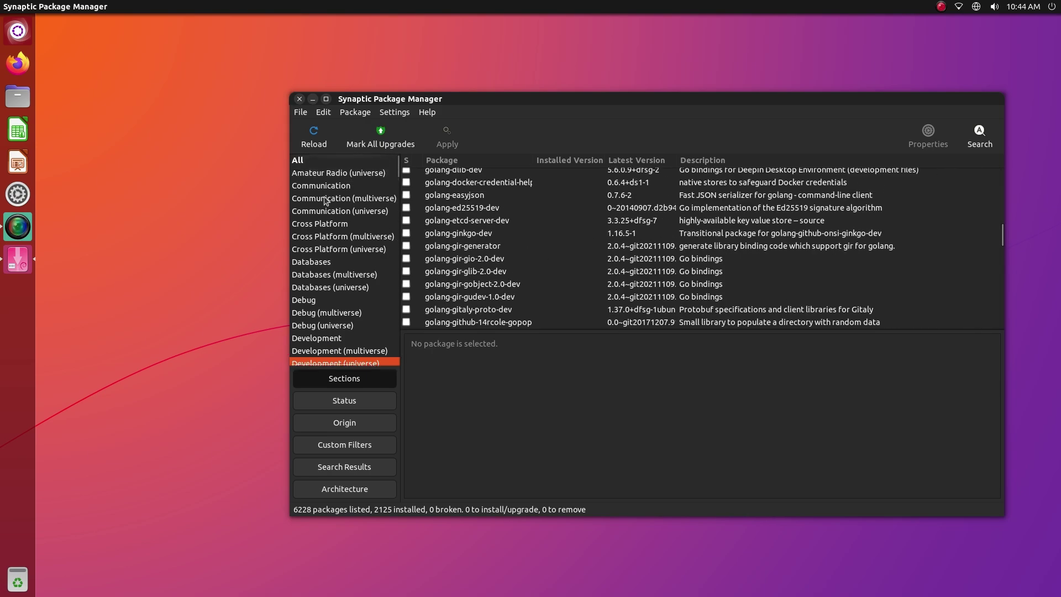
left_click(311, 162)
Search for geany and mark it for installation along with geany-common
left_click(977, 141)
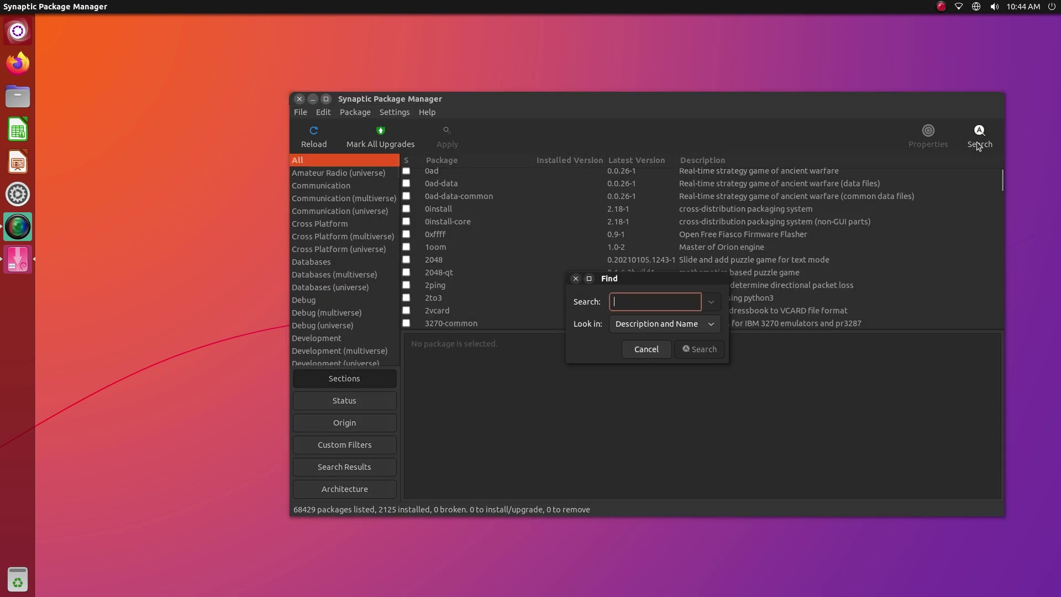
type("geany")
key("Return")
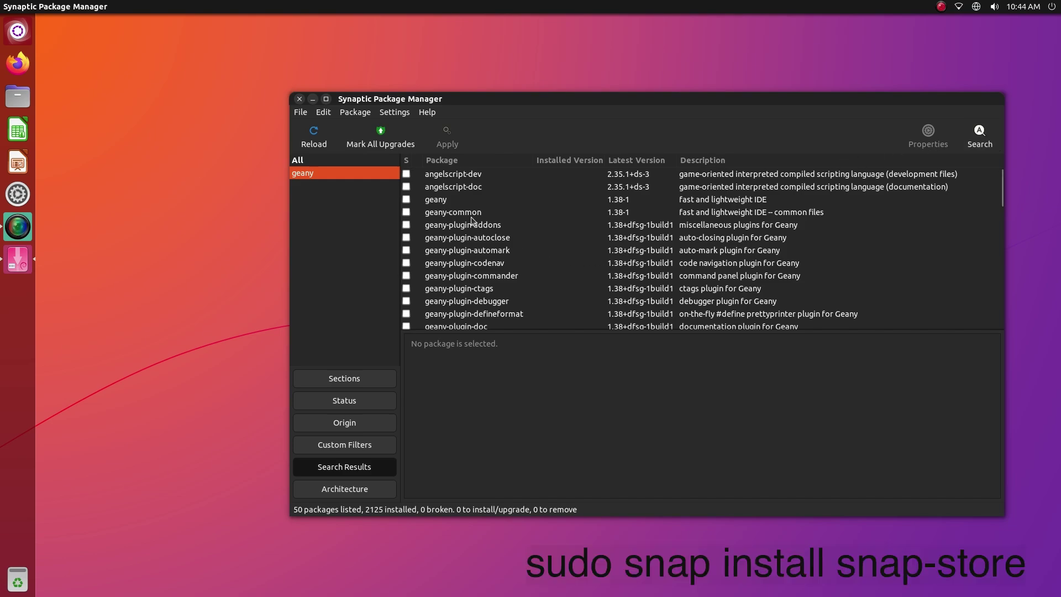
left_click(452, 200)
right_click(452, 201)
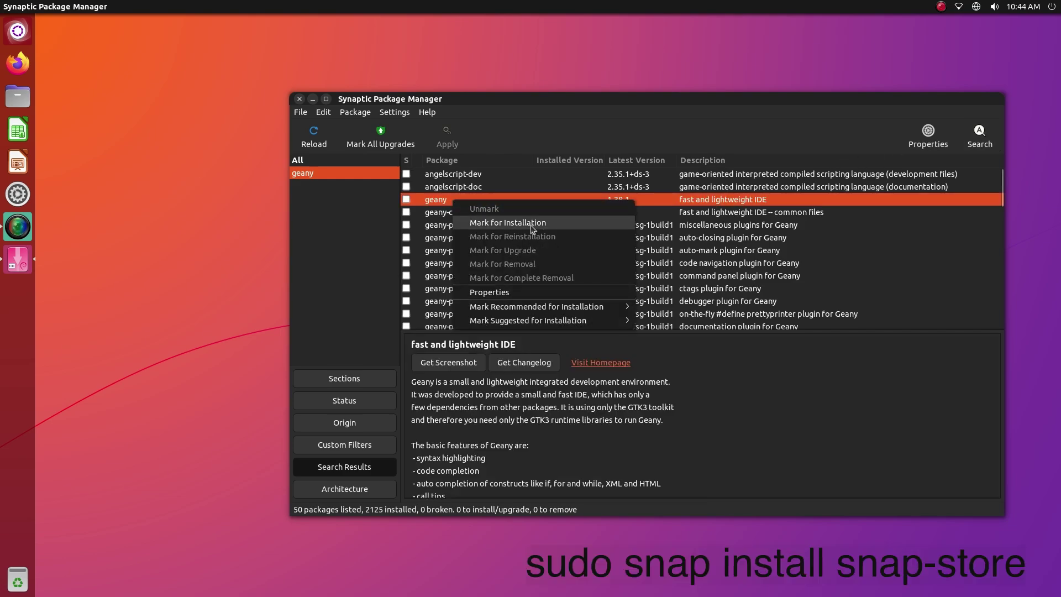
left_click(516, 222)
left_click(755, 413)
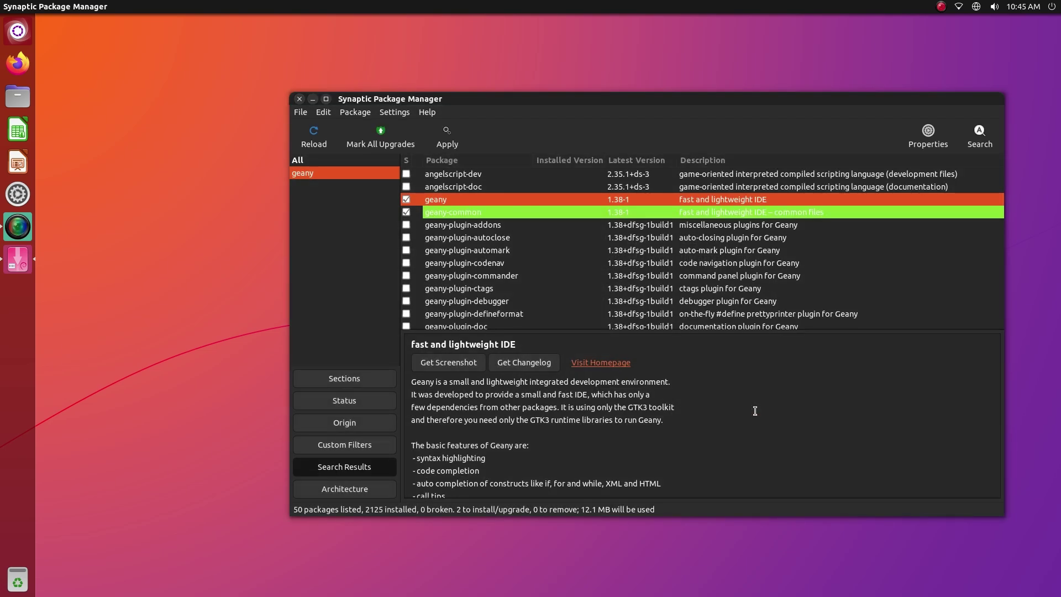
Apply the marked changes, reviewing the To be installed list, to start downloading
left_click(445, 132)
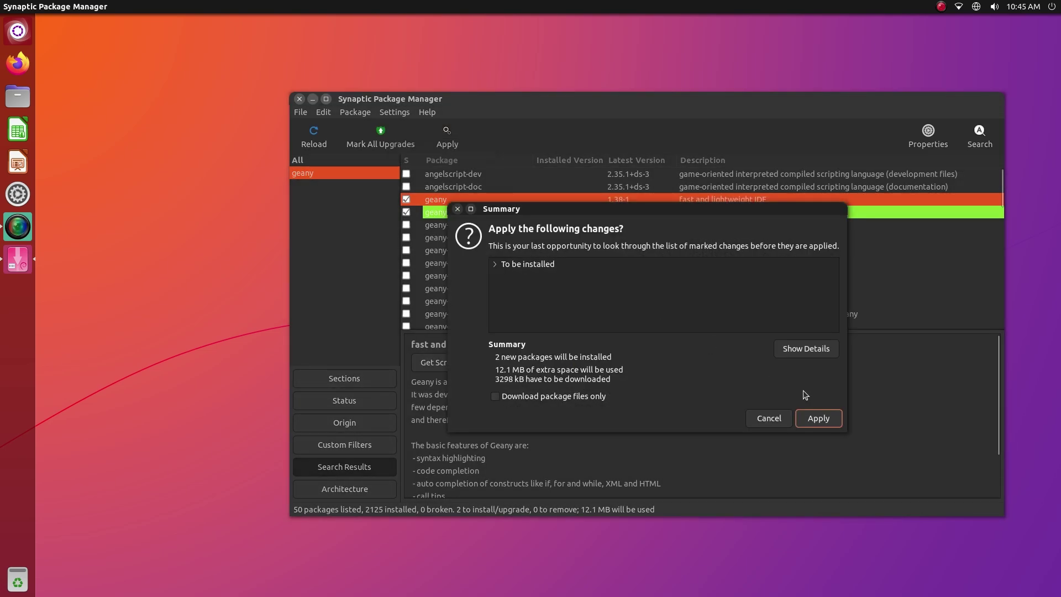
left_click(505, 265)
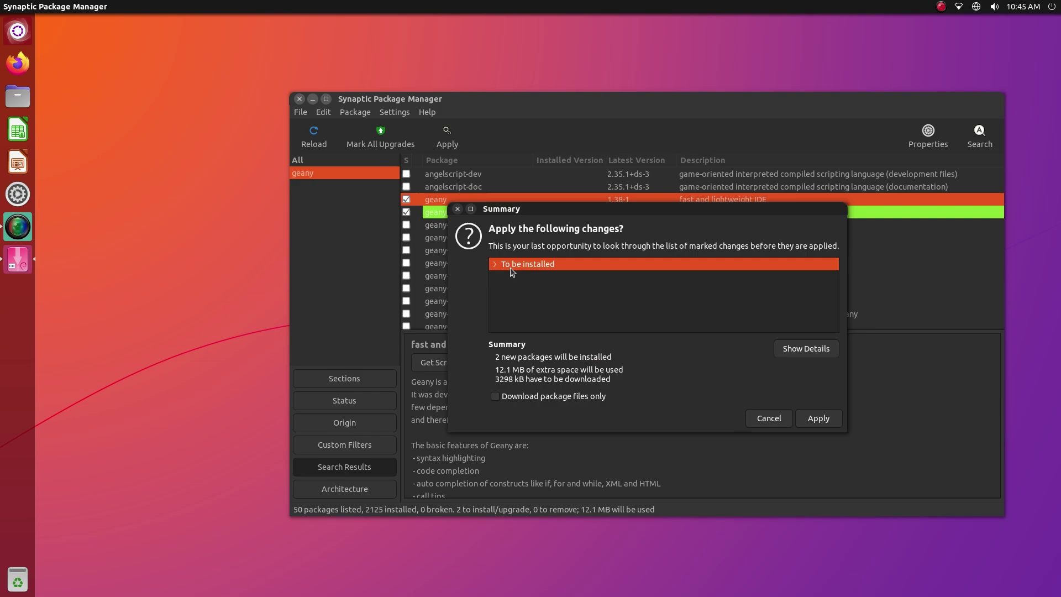
left_click(494, 264)
left_click(831, 419)
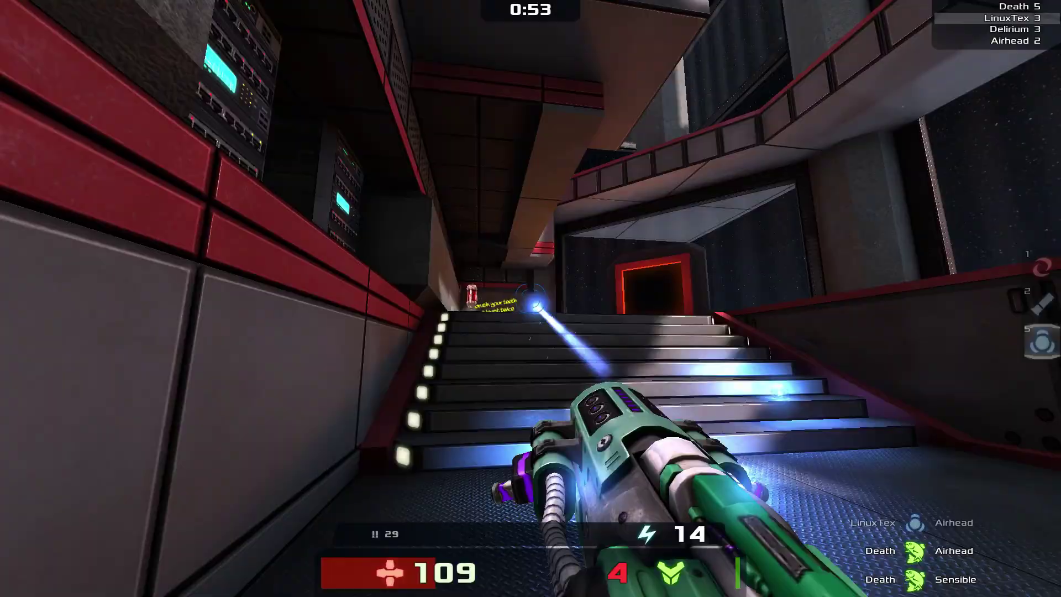
Climb through the red portal into a new corridor, firing the Electro until its cells run out
key("w")
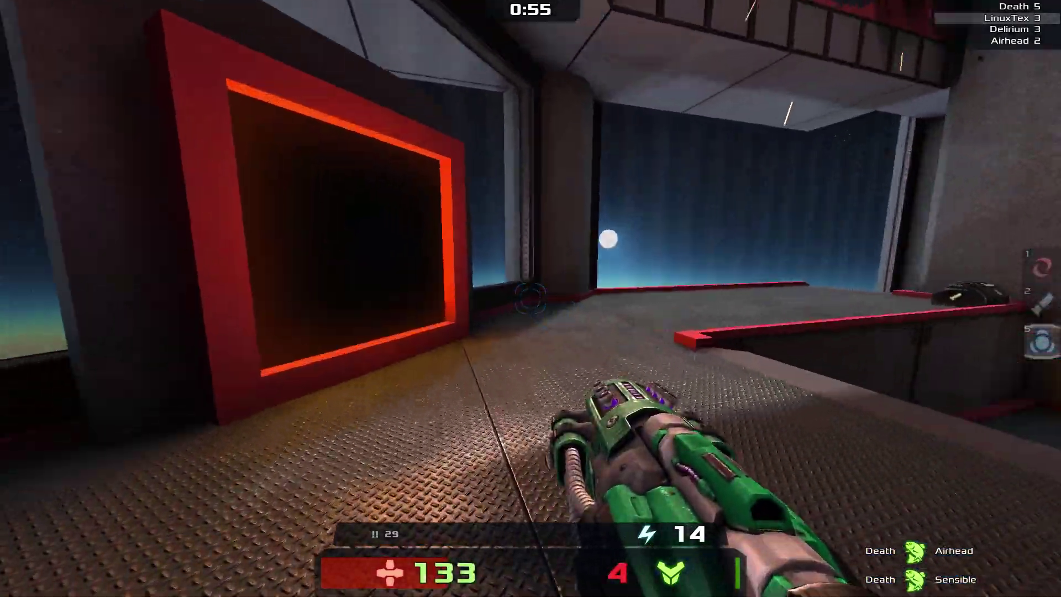
key("w")
left_click(531, 298)
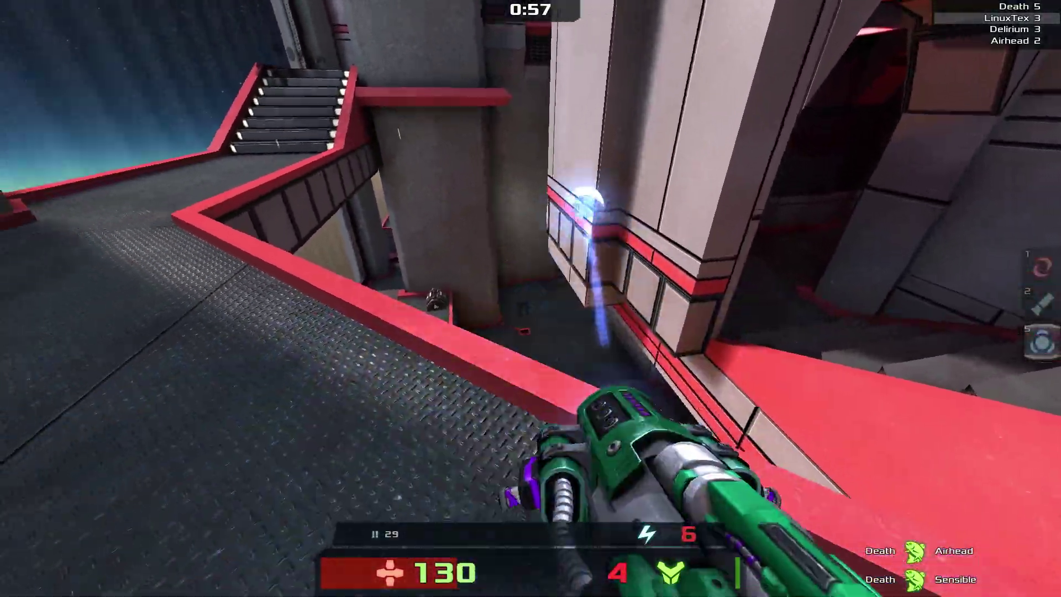
key("w")
left_click(531, 299)
right_click(530, 299)
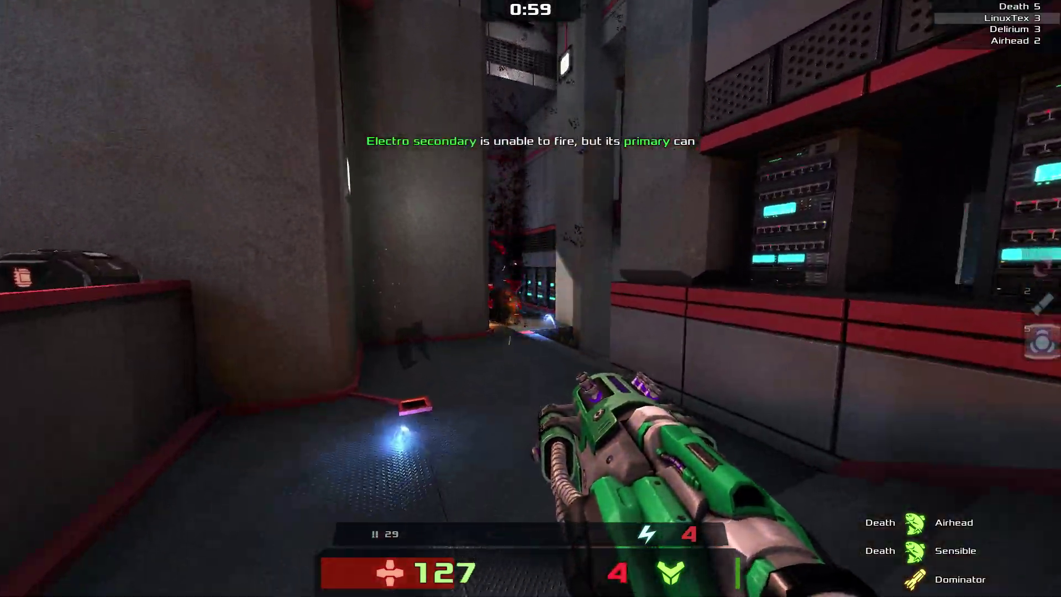
key("w")
left_click(530, 299)
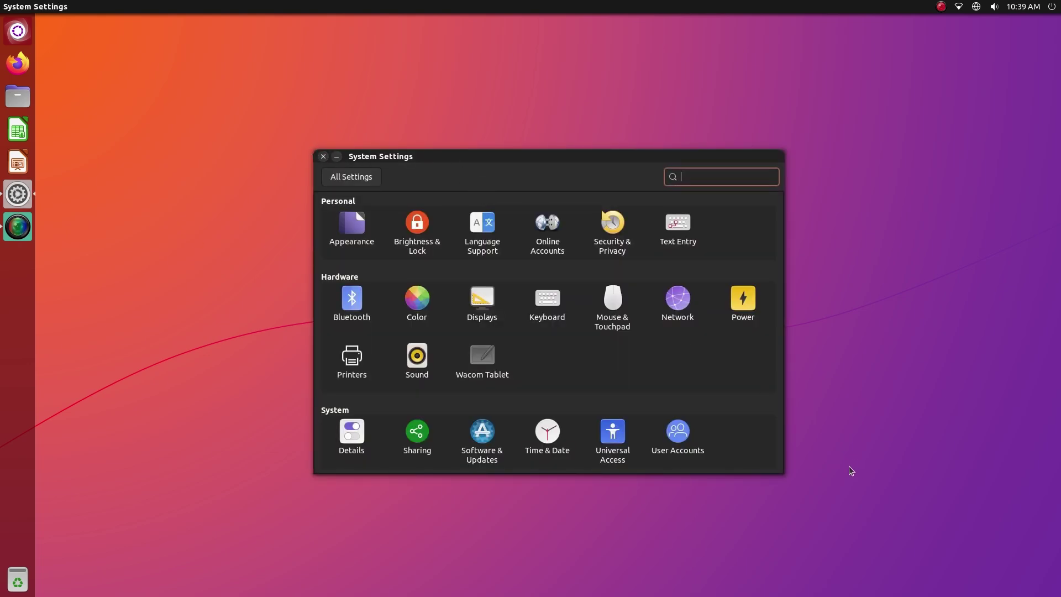
left_click(771, 461)
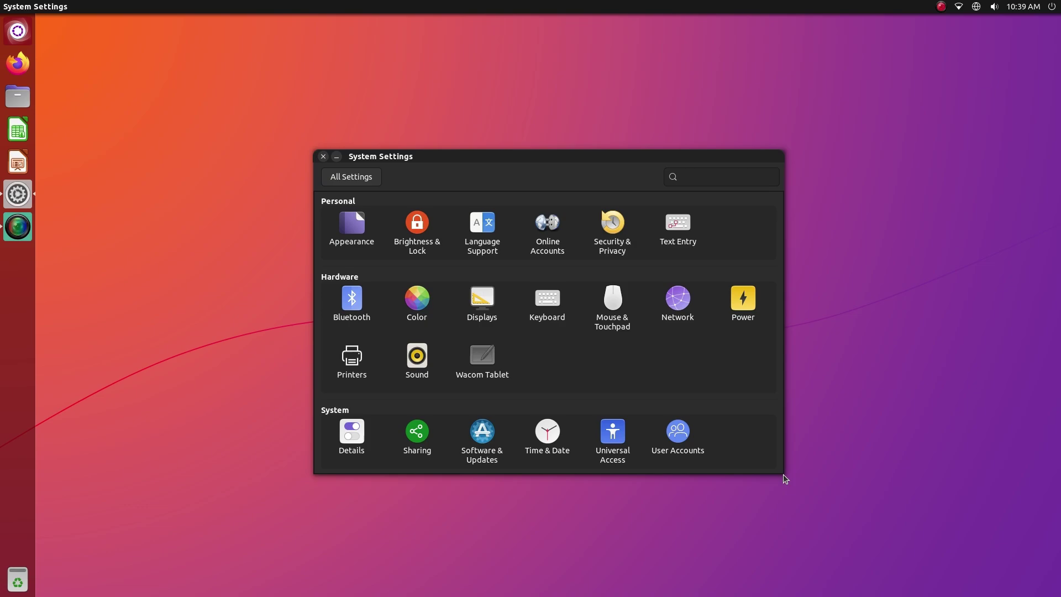
key("Tab")
key("Home")
key("Return")
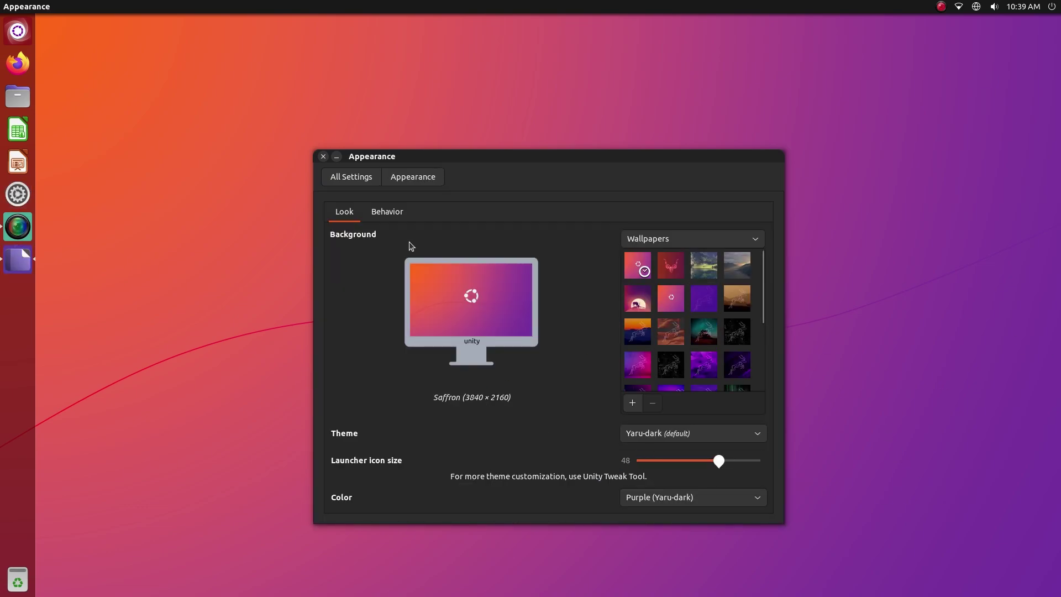
left_click(689, 460)
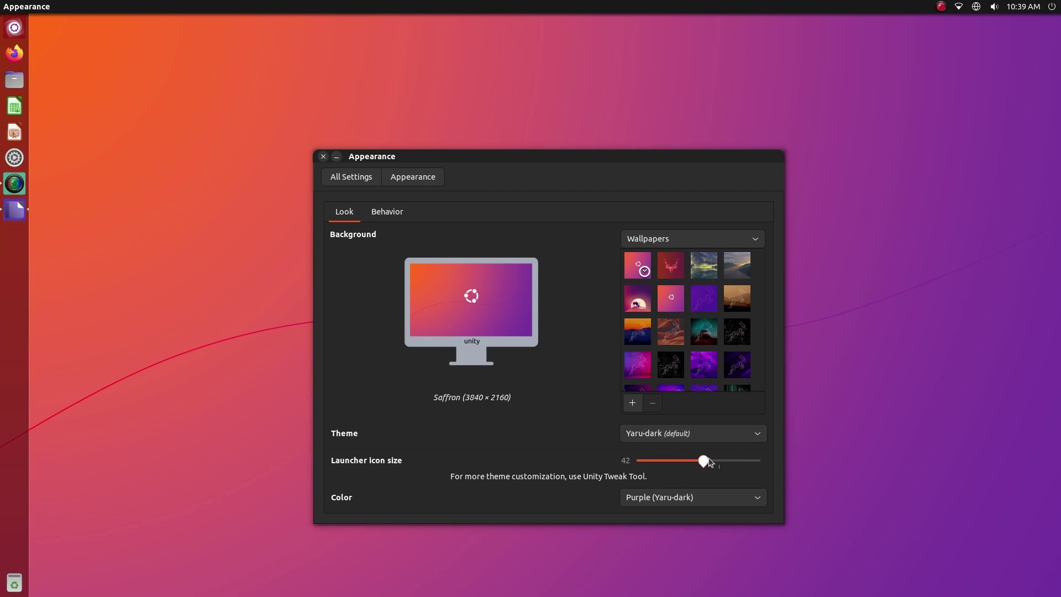
left_click_drag(709, 460, 719, 460)
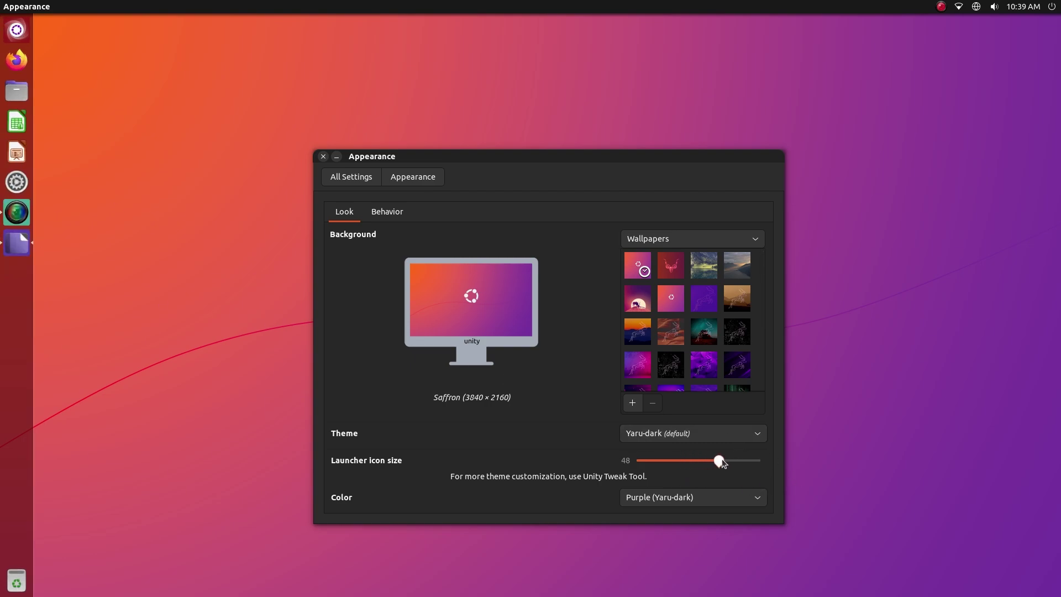
left_click(701, 500)
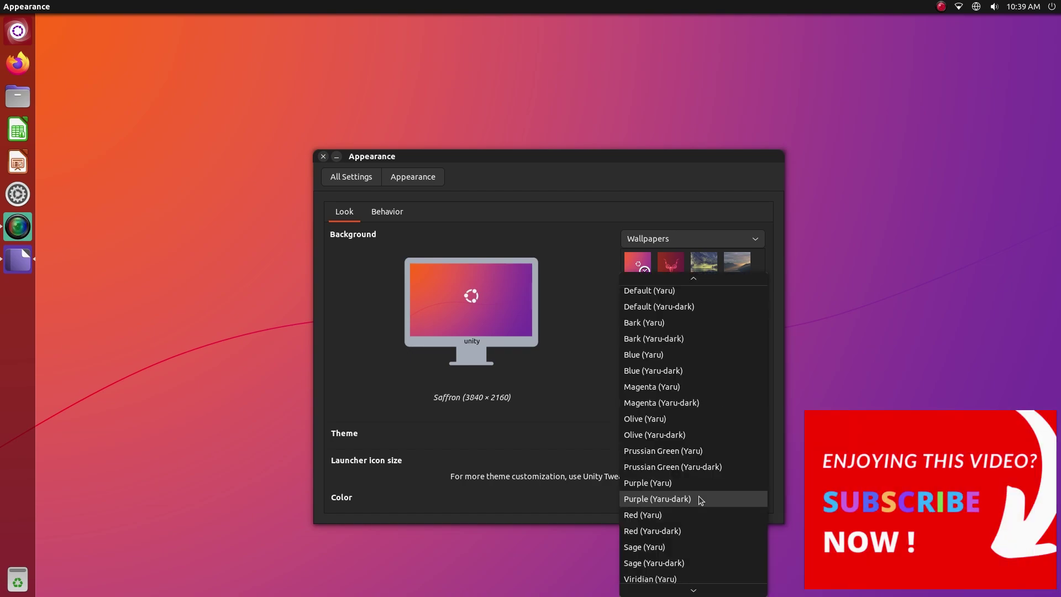
left_click(701, 499)
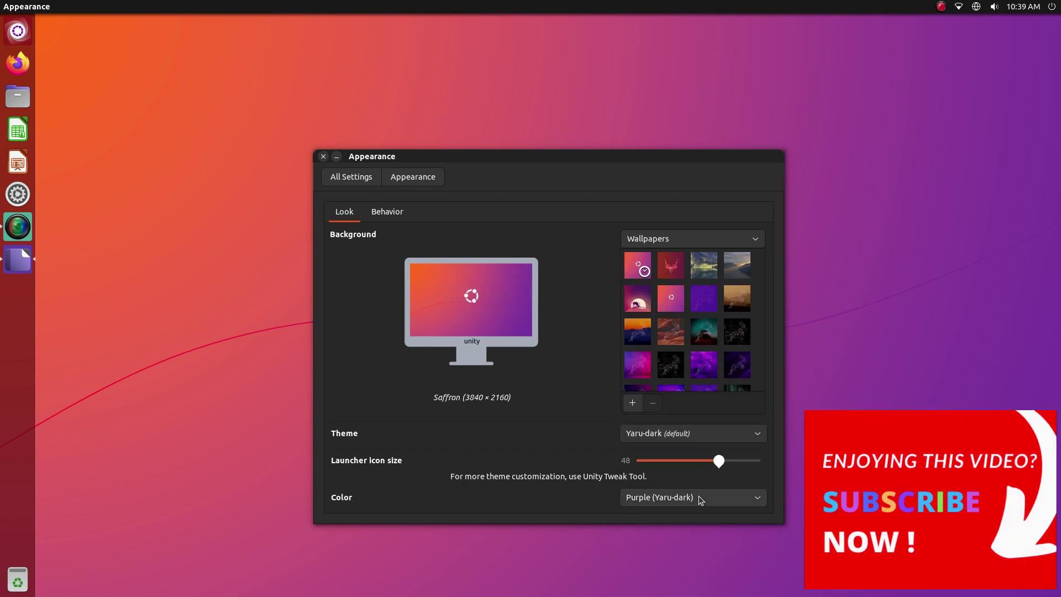
left_click(701, 500)
left_click(691, 553)
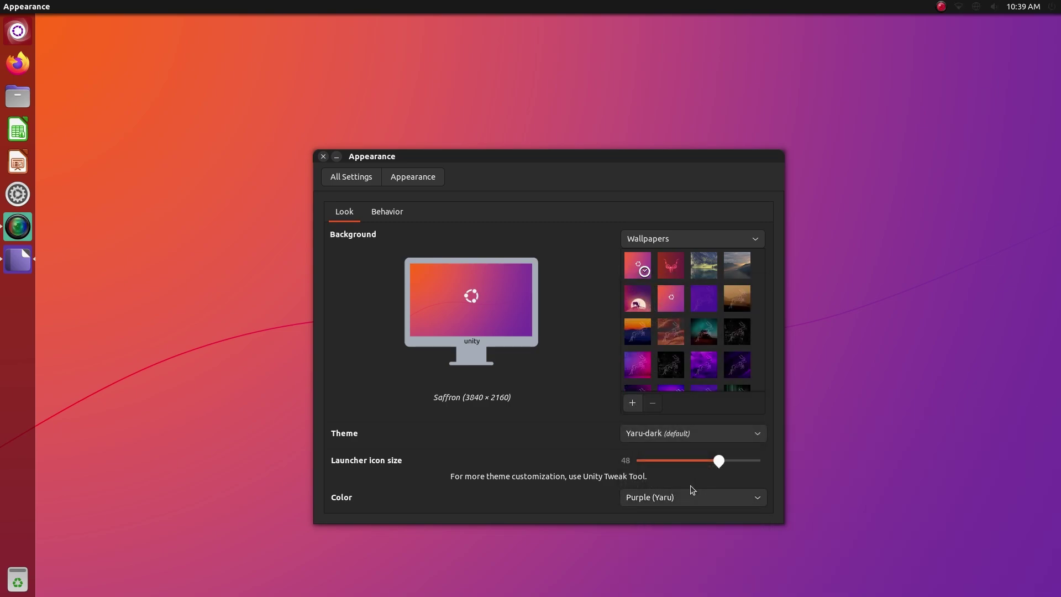
left_click(690, 495)
left_click(690, 514)
left_click(339, 183)
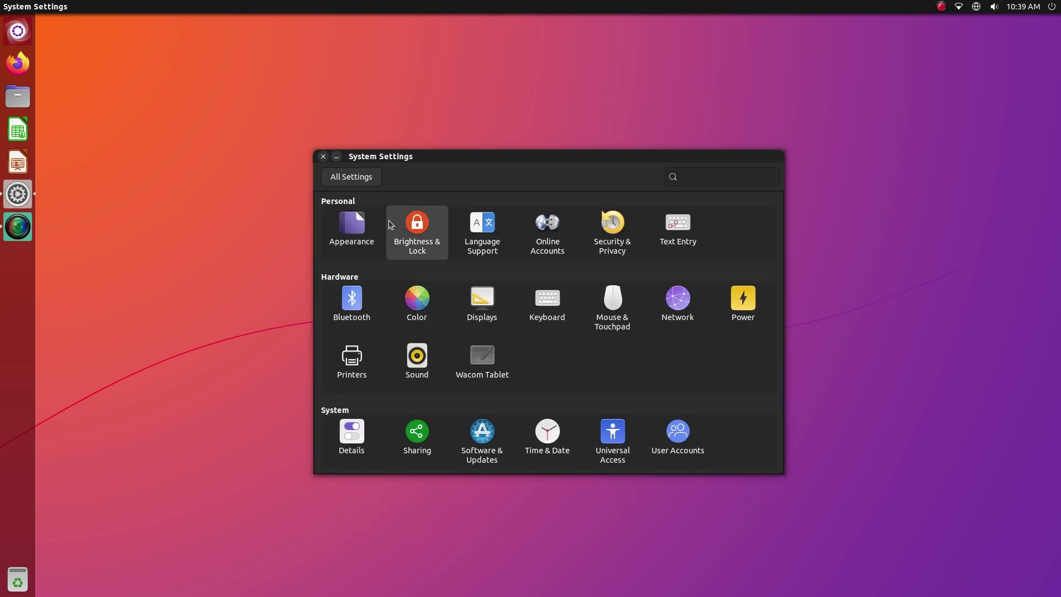
left_click(390, 224)
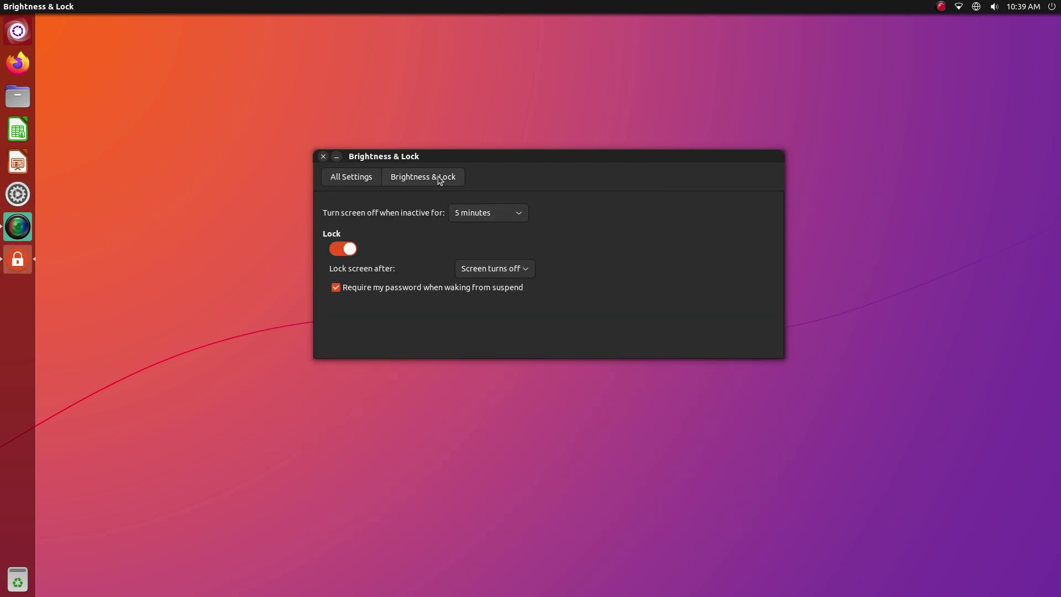
left_click(347, 183)
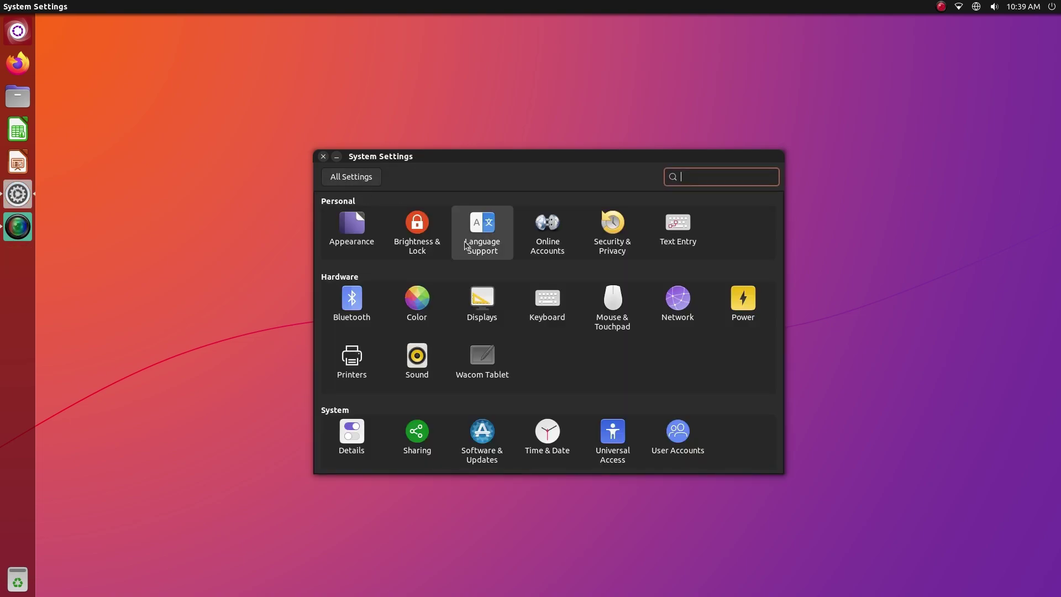
left_click(482, 226)
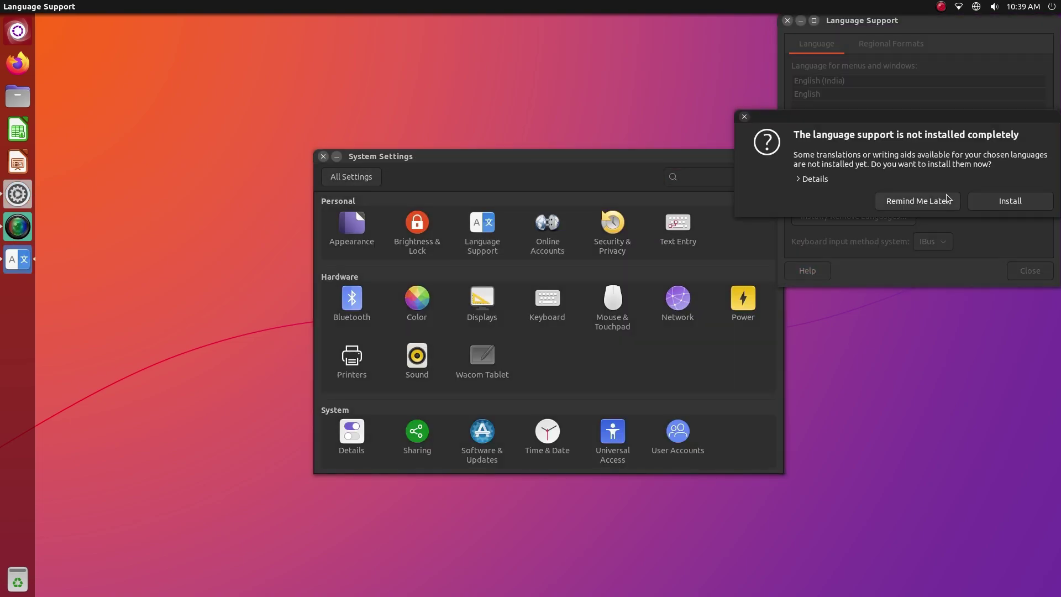
left_click(903, 202)
left_click(788, 20)
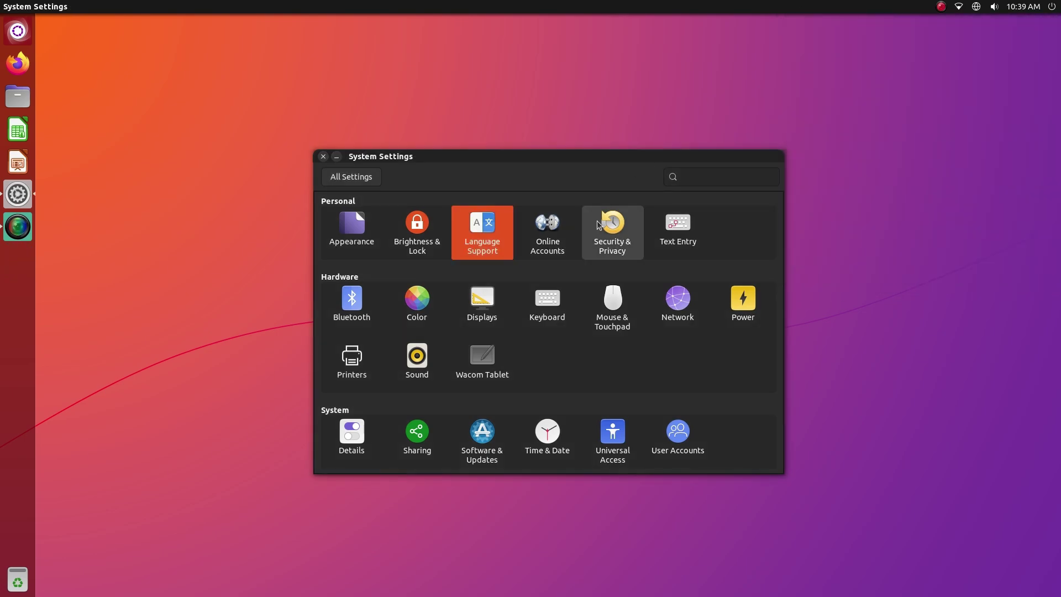
left_click(573, 235)
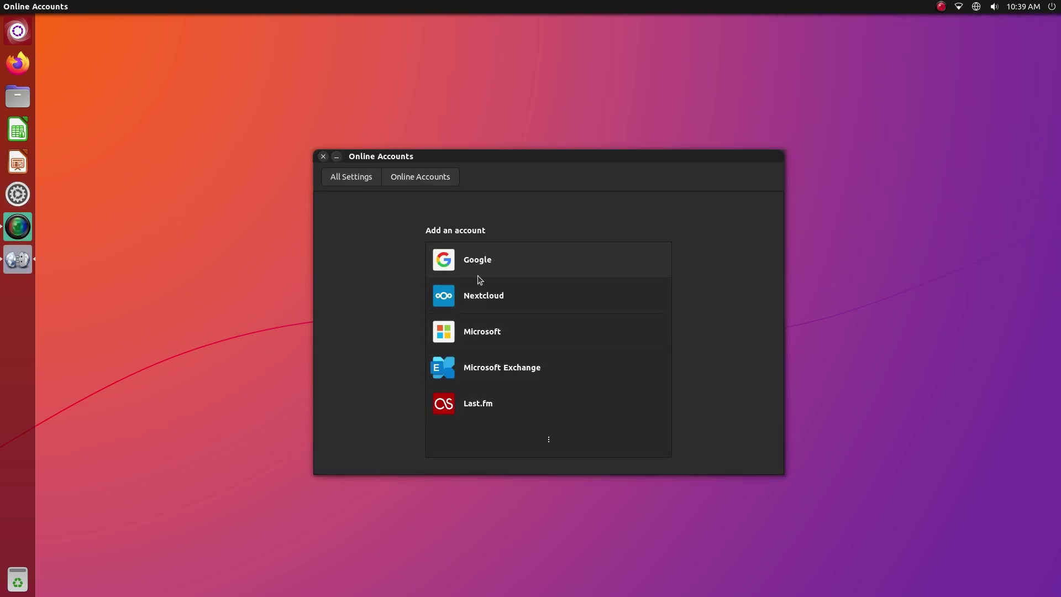
left_click(499, 260)
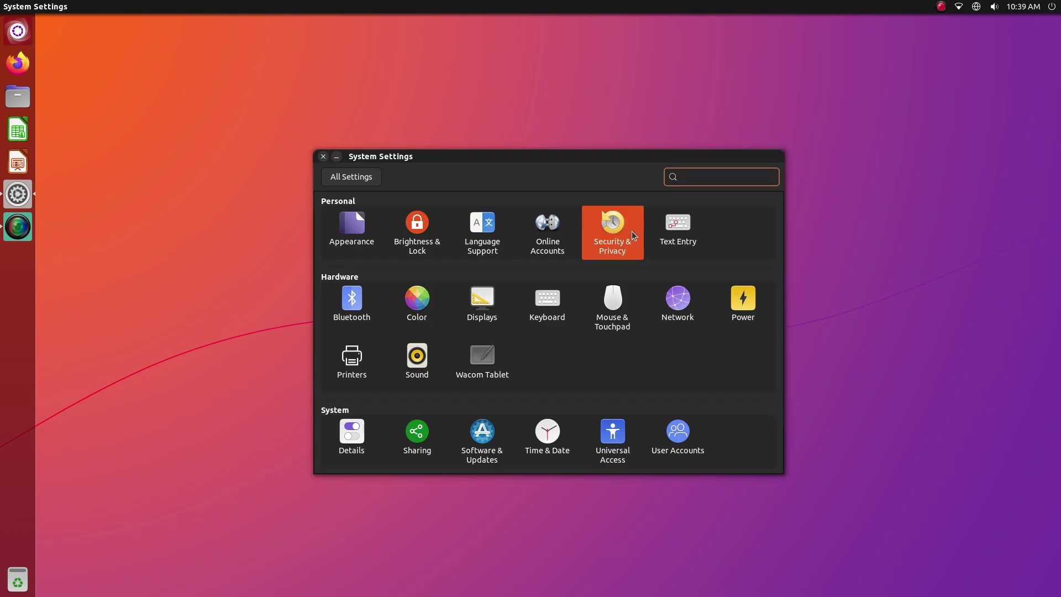
left_click(633, 235)
left_click(407, 212)
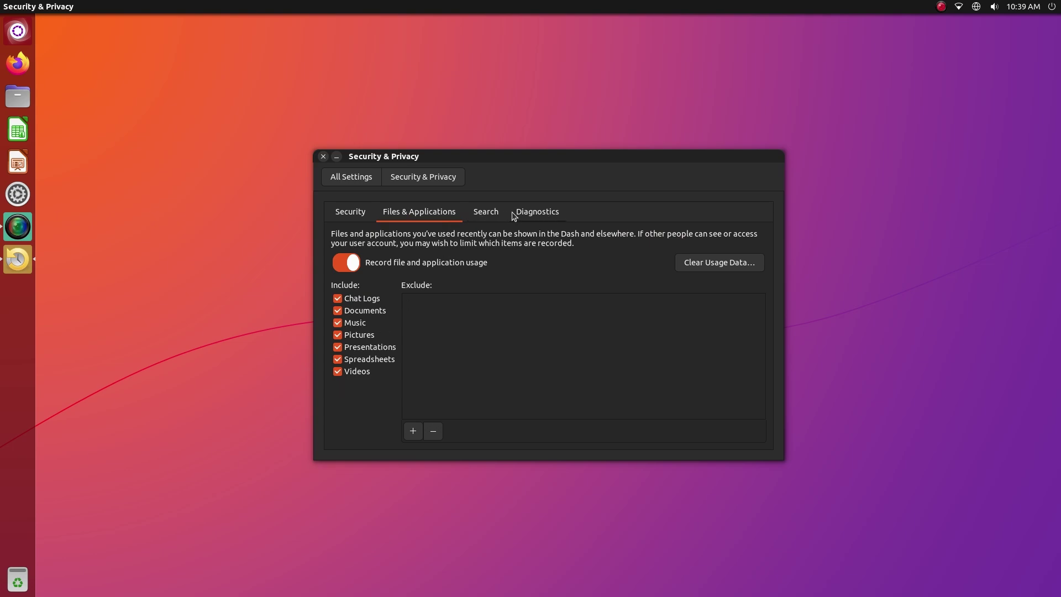
left_click(534, 218)
View the Bluetooth, Color and Displays settings panels in turn
left_click(369, 177)
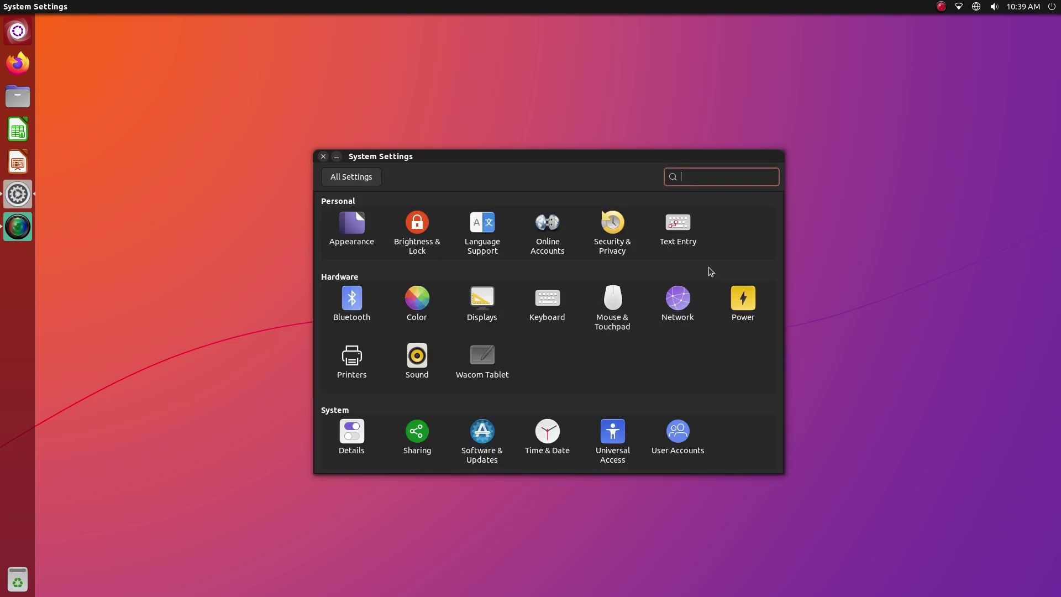
left_click(358, 302)
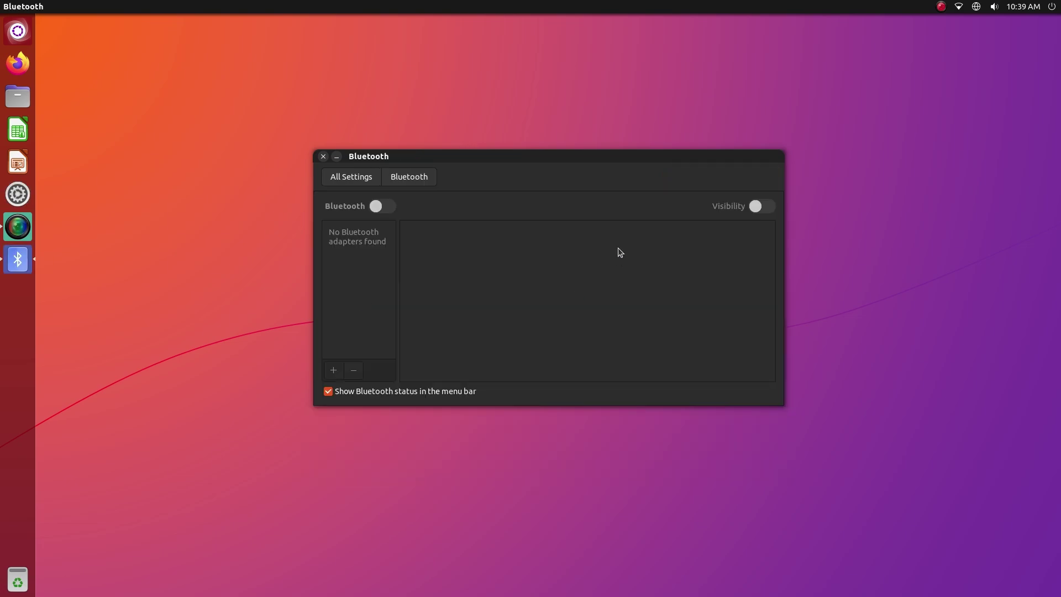
left_click(336, 169)
left_click(409, 302)
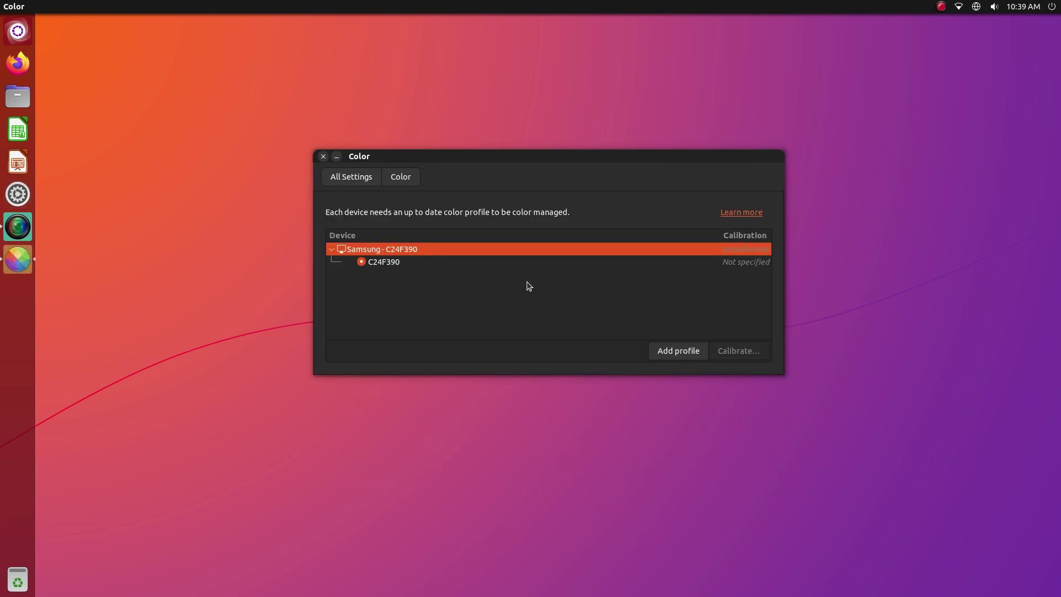
left_click(354, 178)
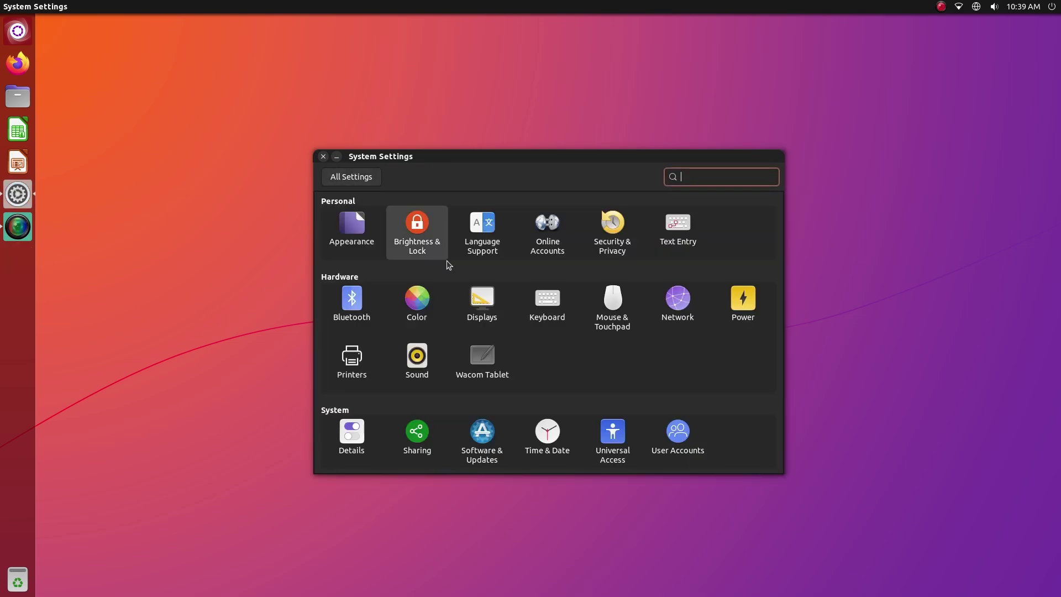
left_click(469, 289)
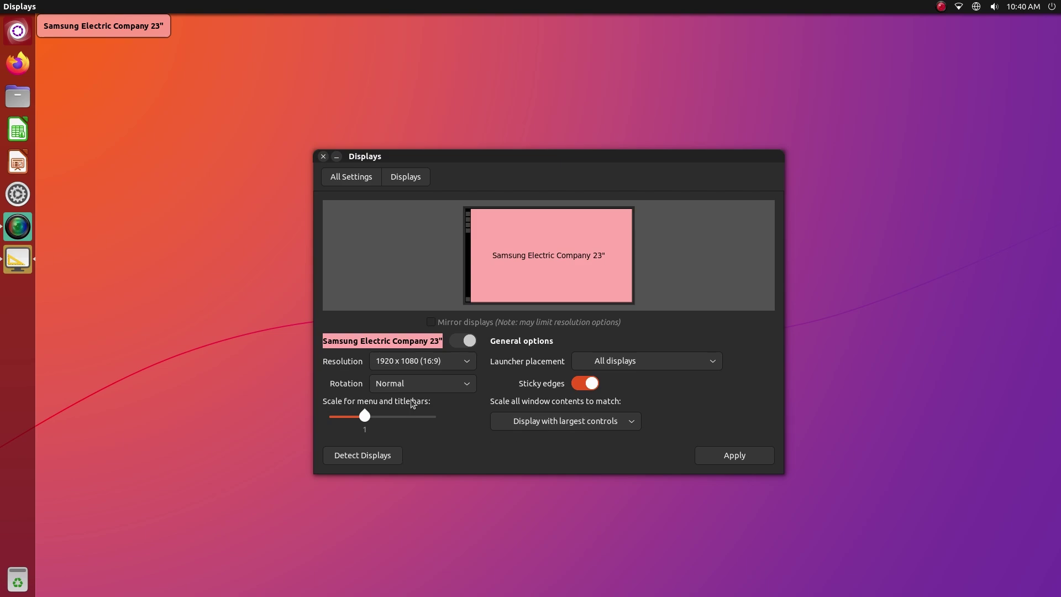
View Keyboard, switch the mouse primary button to Right and back to Left, then view Network
left_click(364, 183)
left_click(555, 305)
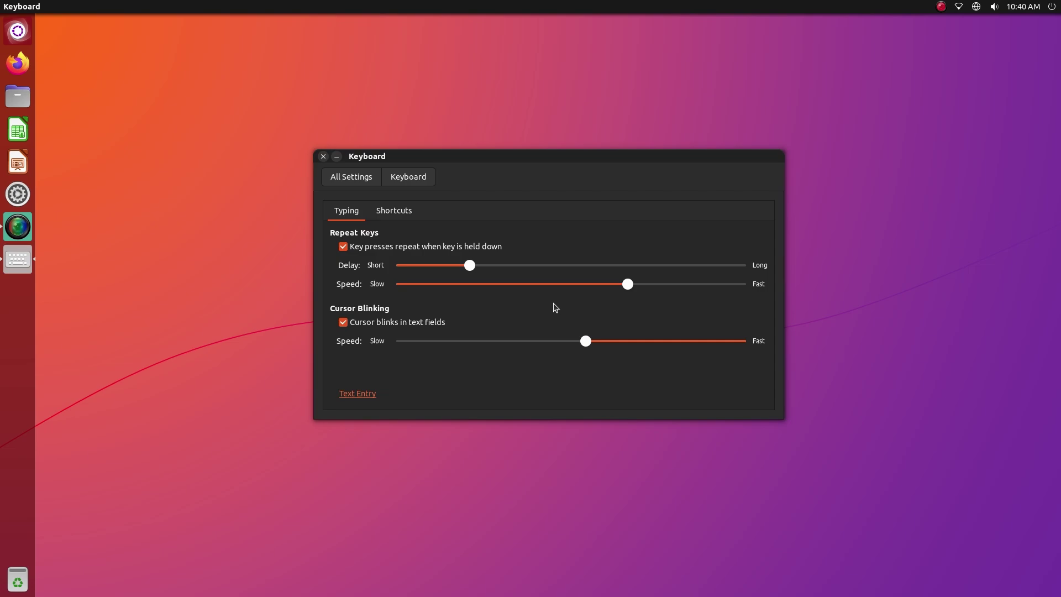
left_click(358, 182)
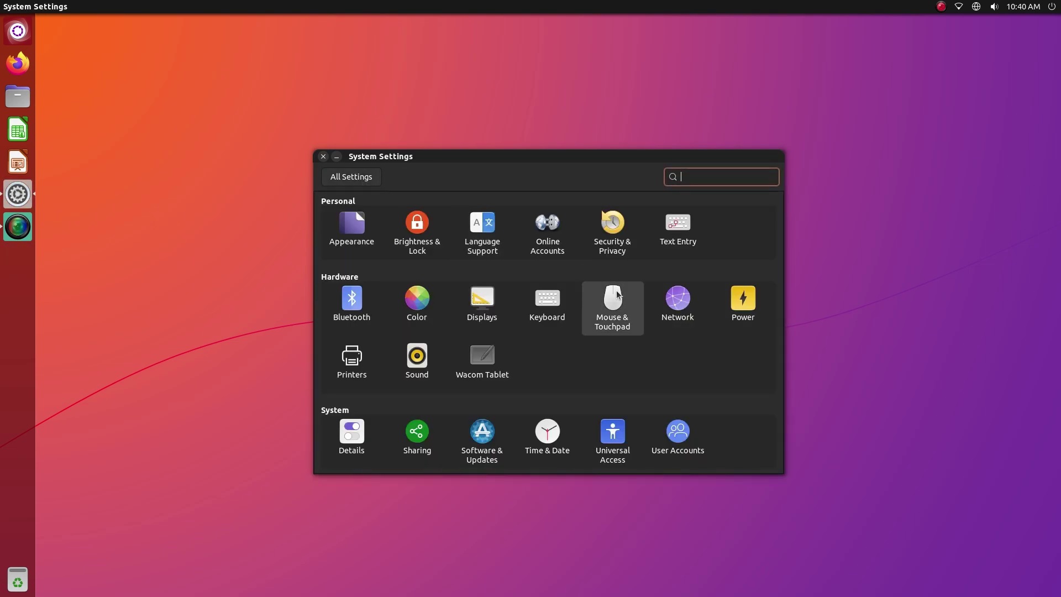
left_click(615, 304)
left_click(467, 218)
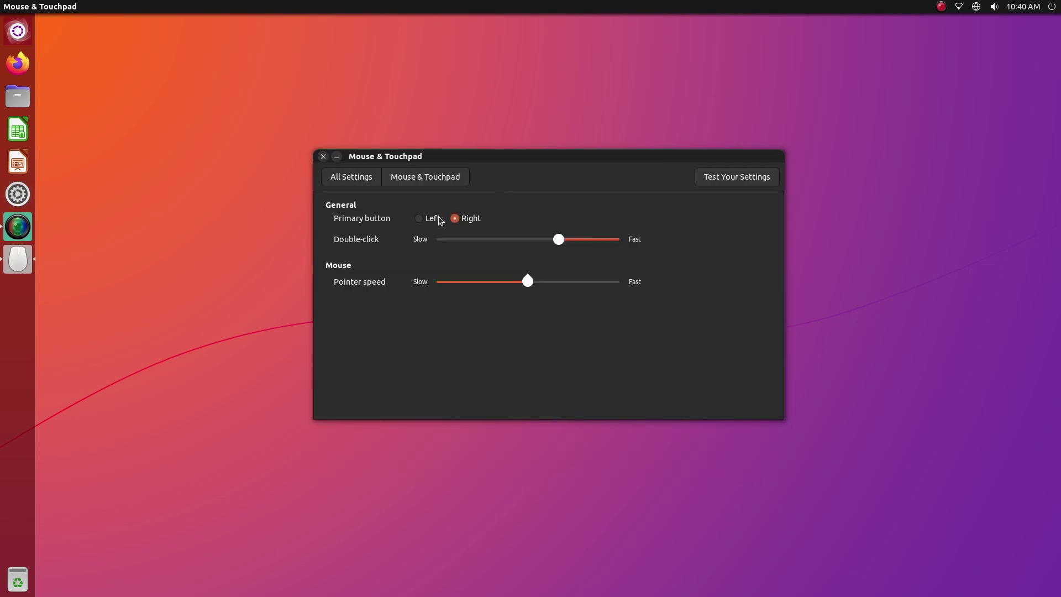
left_click(433, 219)
left_click(362, 184)
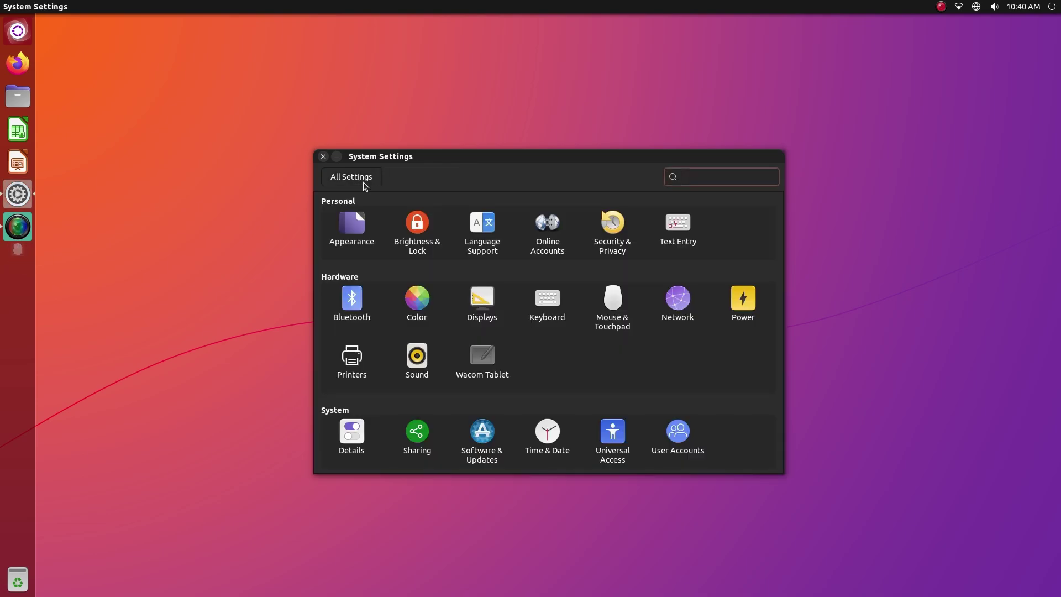
left_click(678, 315)
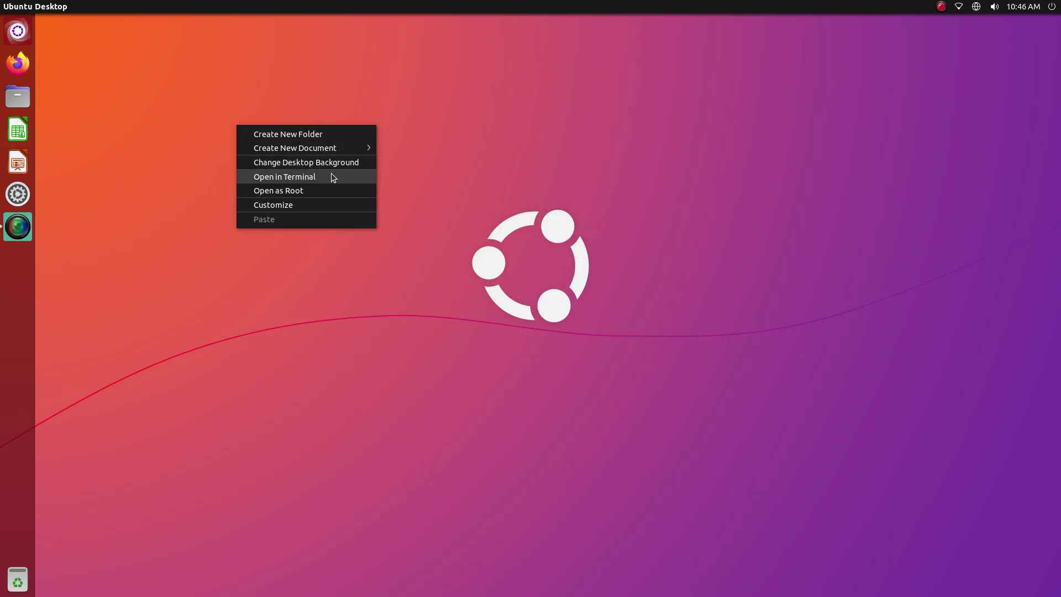
Set Kinetic Kudu as the desktop wallpaper, minimize Appearance, then bring it back
left_click(332, 175)
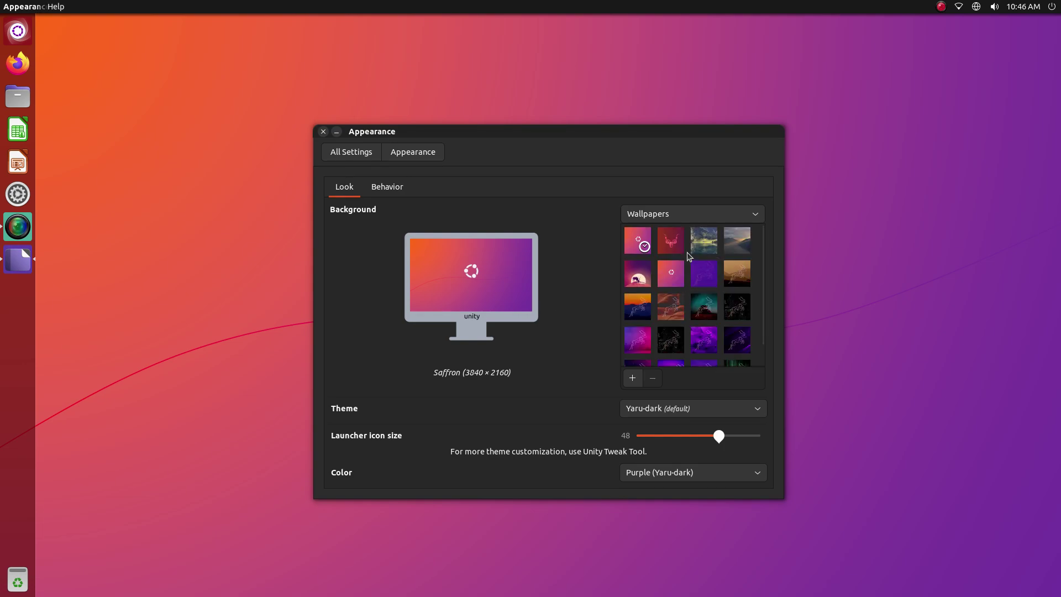
left_click(671, 239)
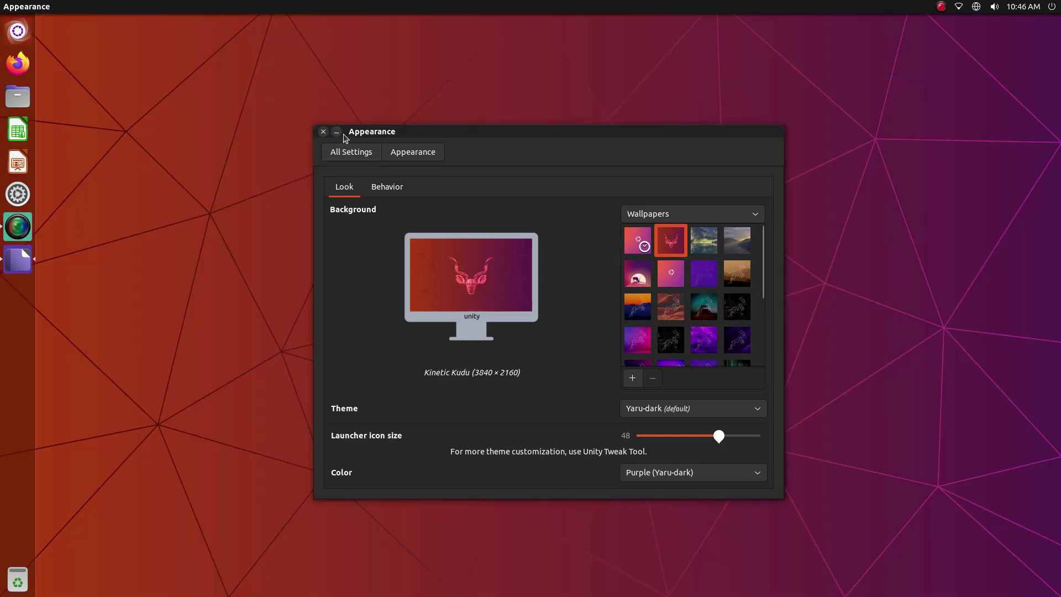
left_click(336, 132)
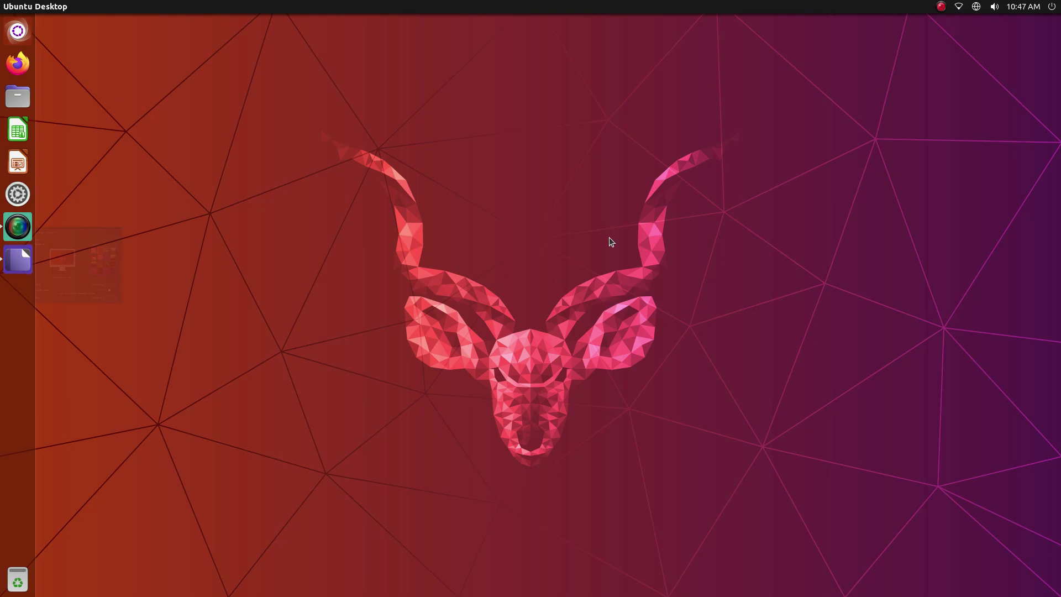
key("alt+Tab")
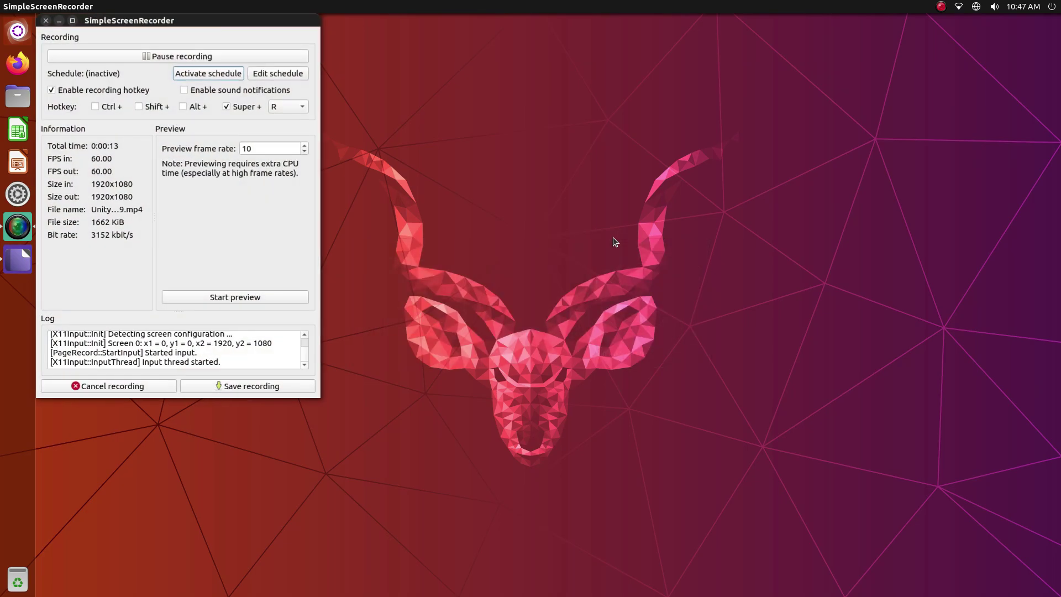
Set the Obersee lake photo as wallpaper and view it on the desktop
left_click(27, 21)
key("alt+Tab")
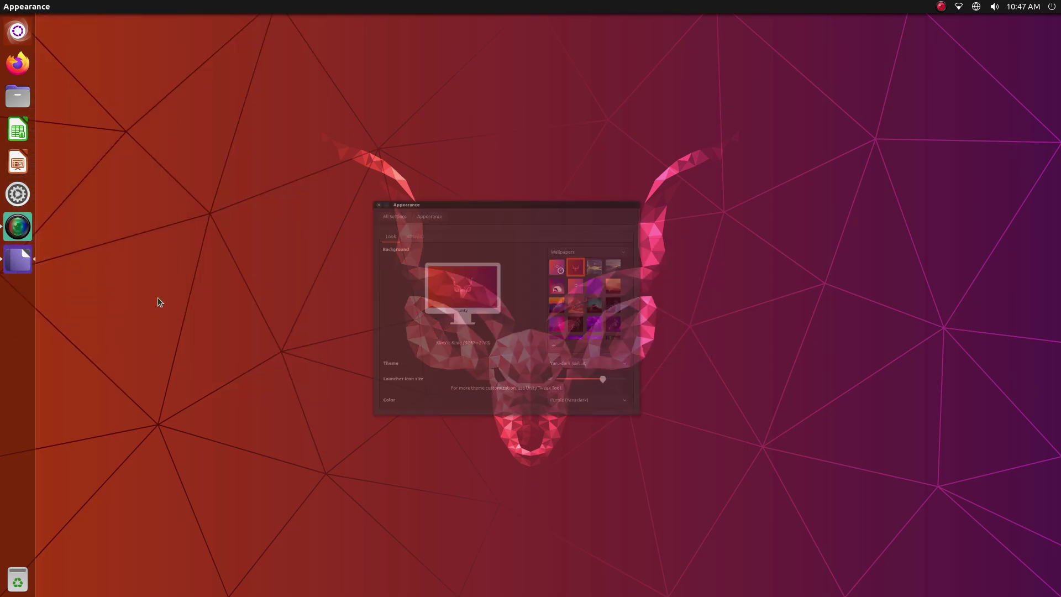
left_click(704, 247)
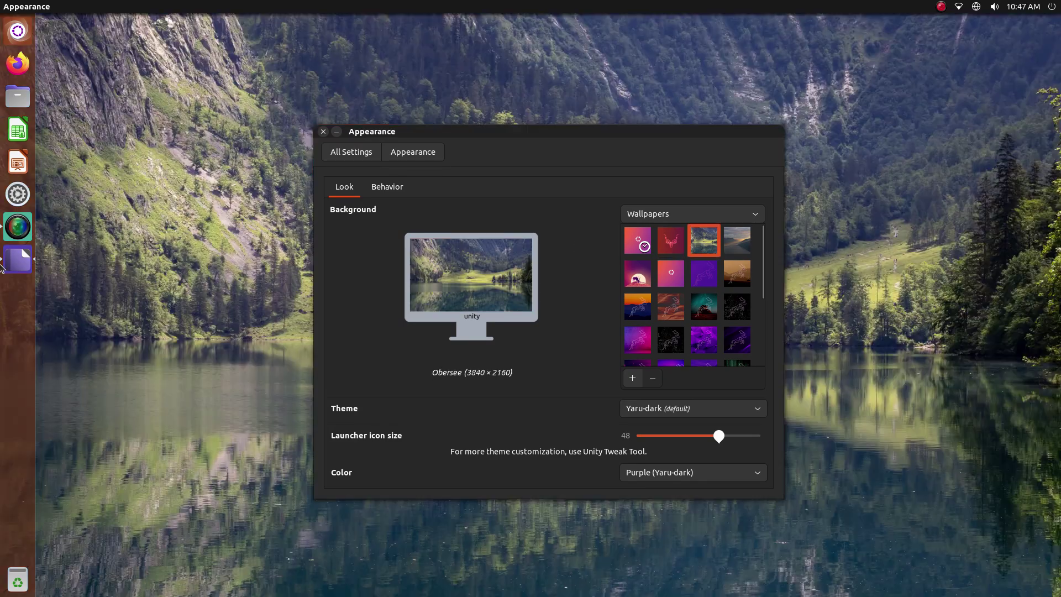
left_click(336, 131)
key("super")
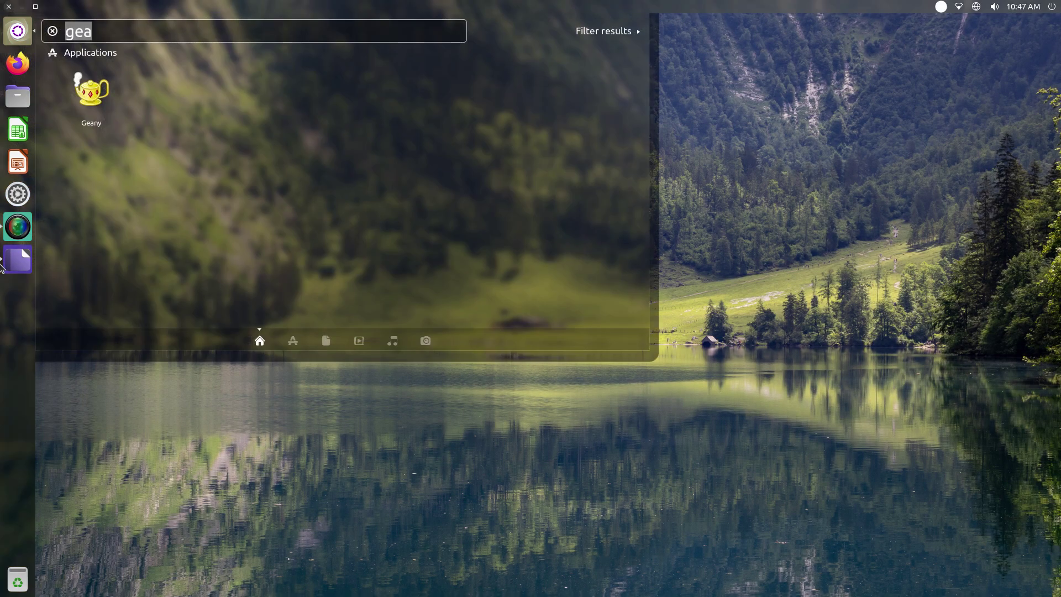
left_click(17, 261)
Choose Reflection as the wallpaper and view it on the desktop
key("Right")
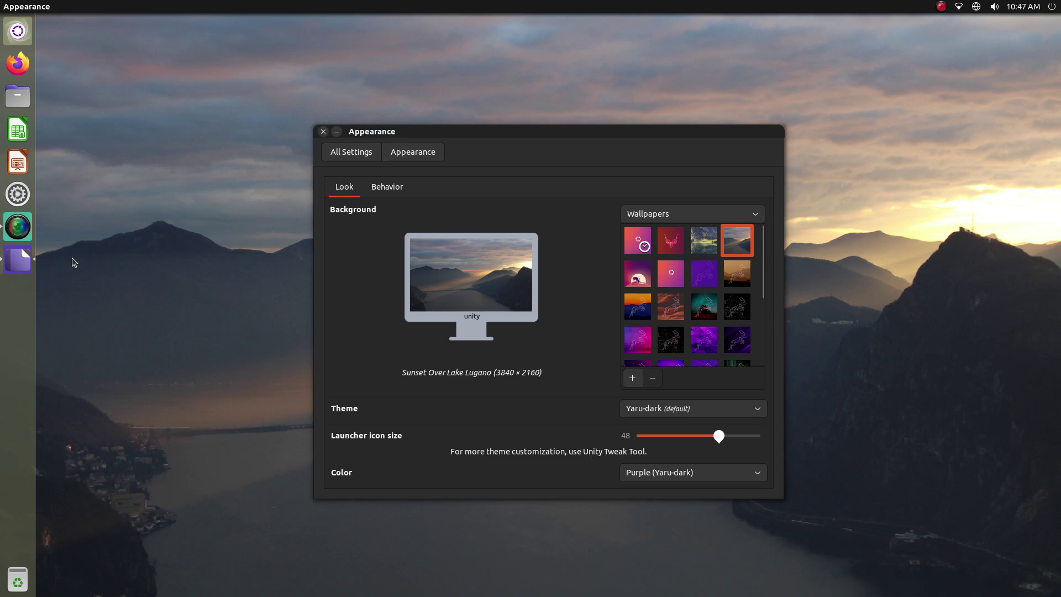
left_click(16, 266)
key("super")
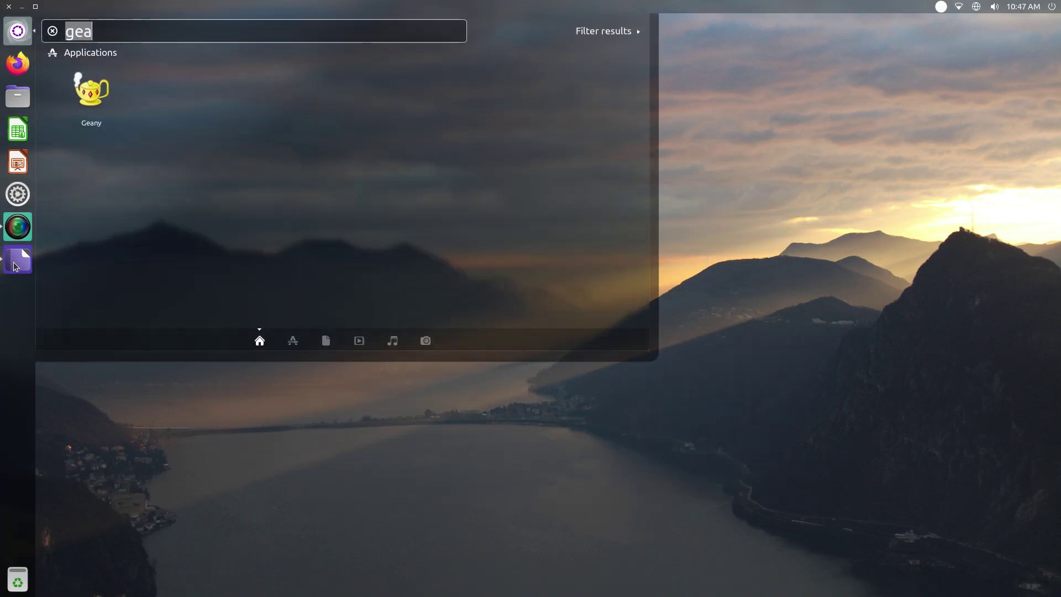
left_click(15, 267)
key("Right")
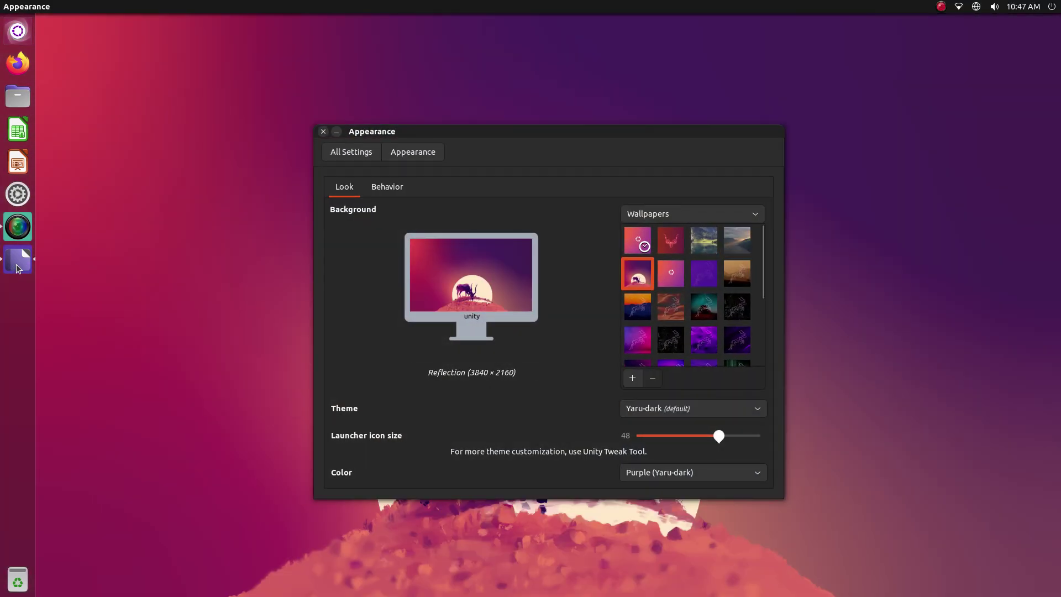
left_click(18, 268)
key("super")
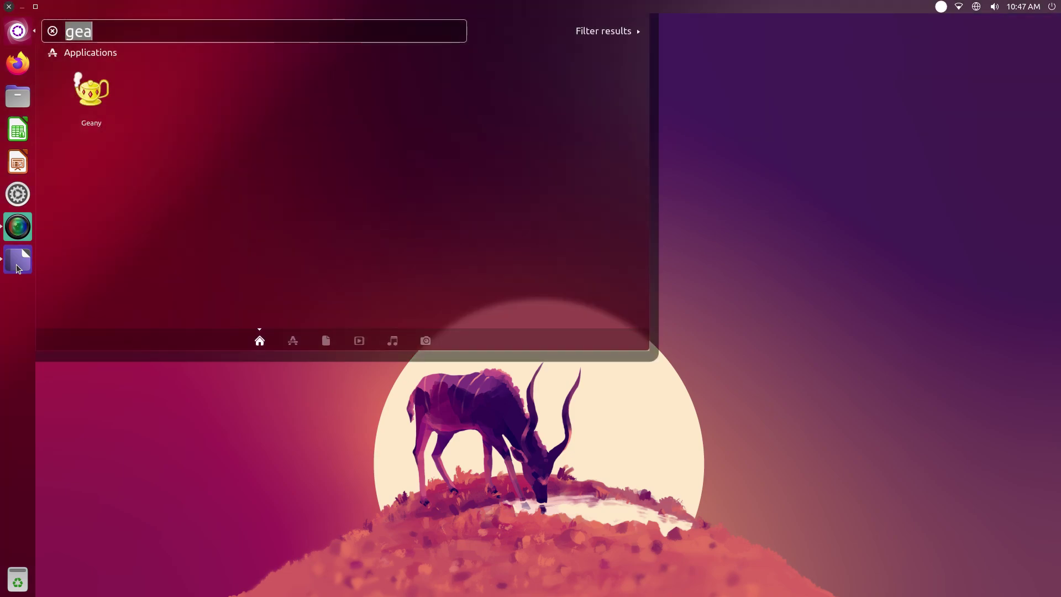
key("BackSpace")
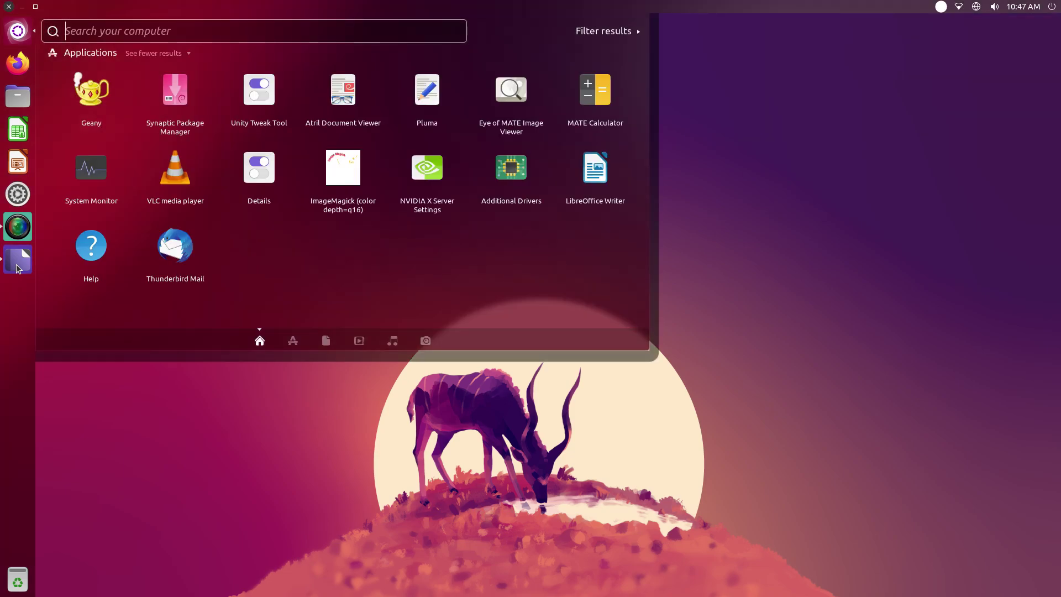
left_click(18, 267)
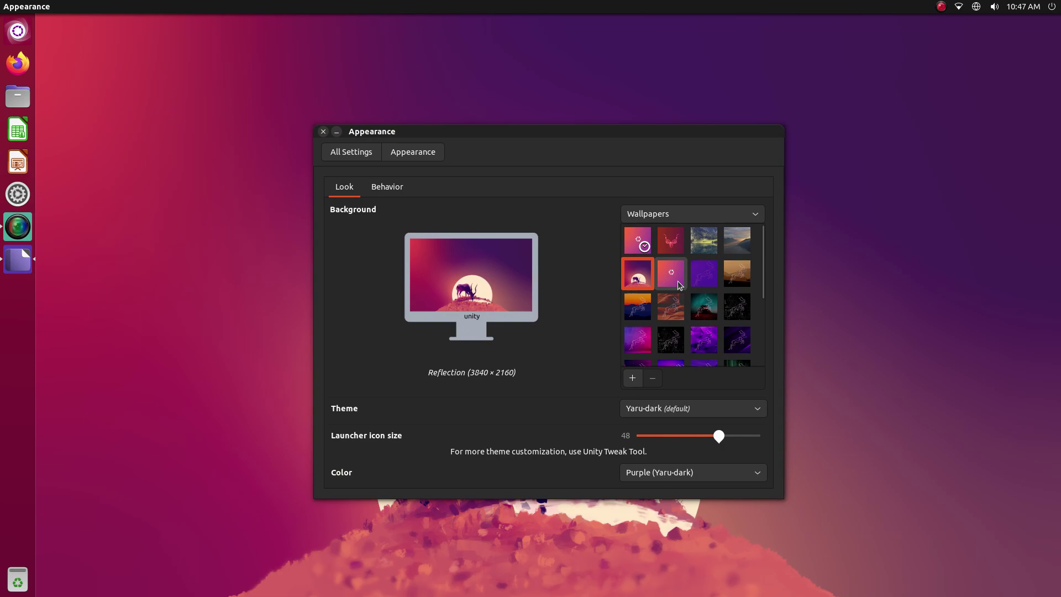
Try the purple Kinetic Kudu, desert camels, and Ubuntu Unity Wallpaper - 3 backgrounds
left_click(700, 281)
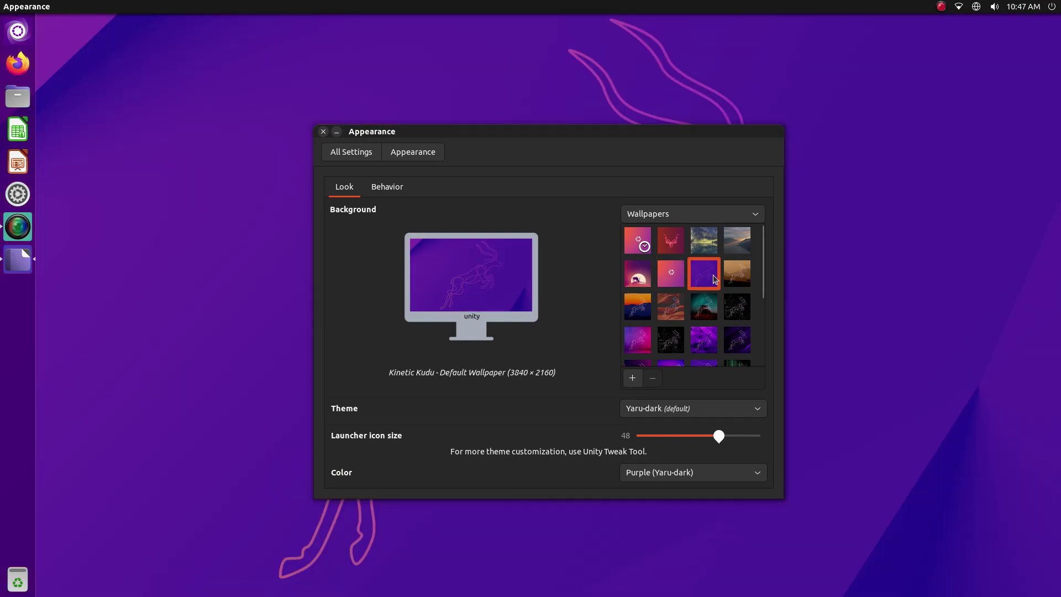
left_click(738, 278)
left_click(20, 268)
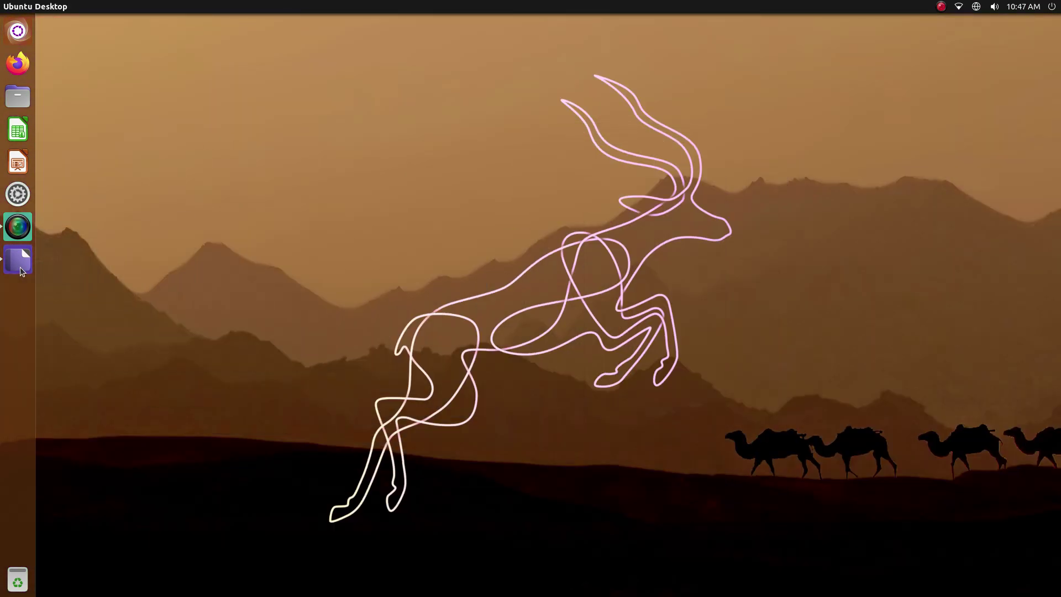
left_click(636, 299)
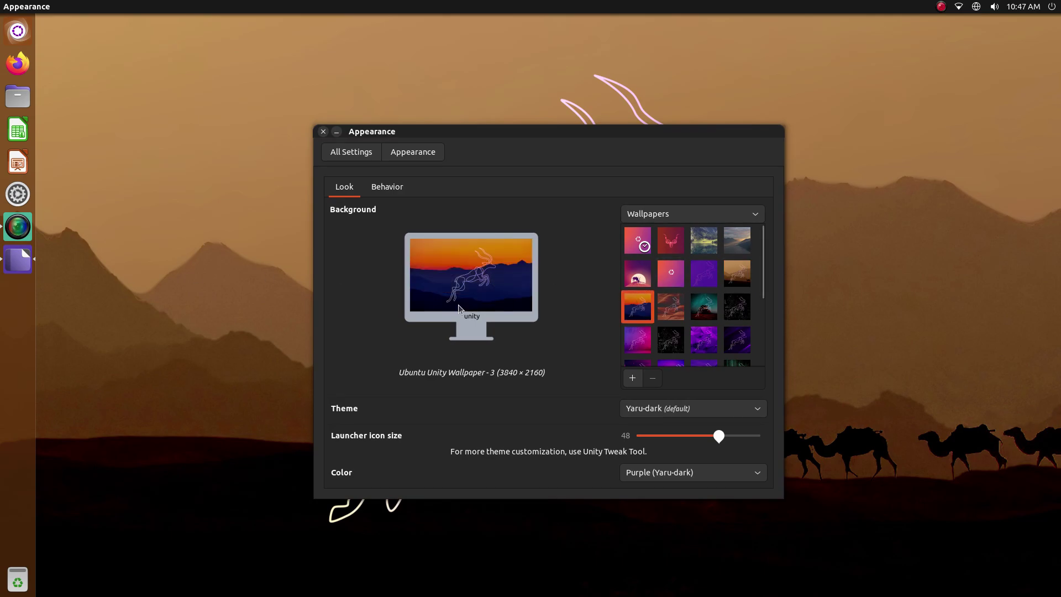
key("alt+F4")
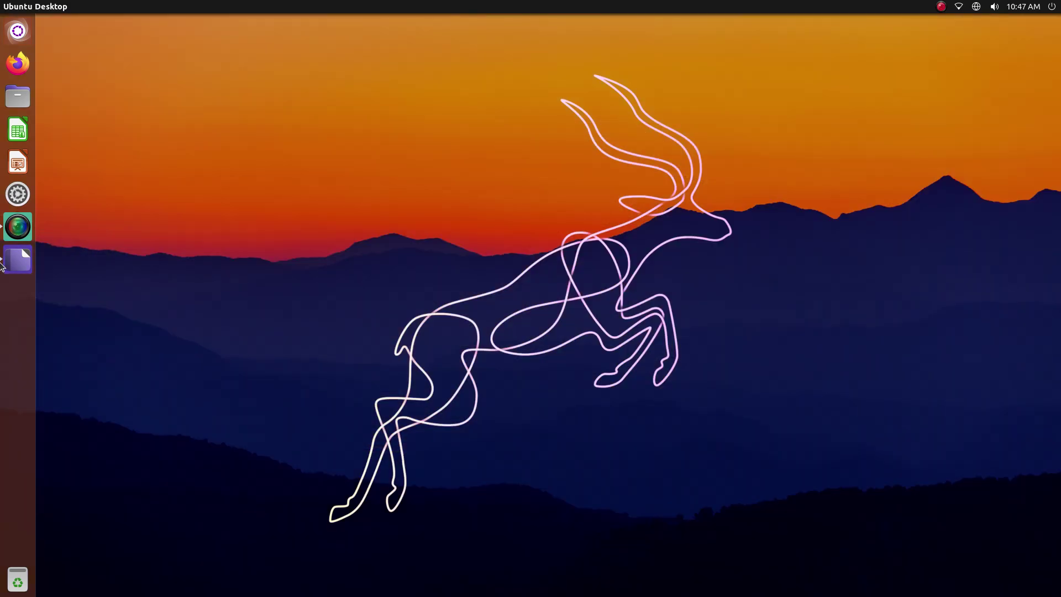
Set Ubuntu Unity Wallpaper - 4, the red canyon photo, and view it on the desktop
left_click(18, 30)
left_click(18, 258)
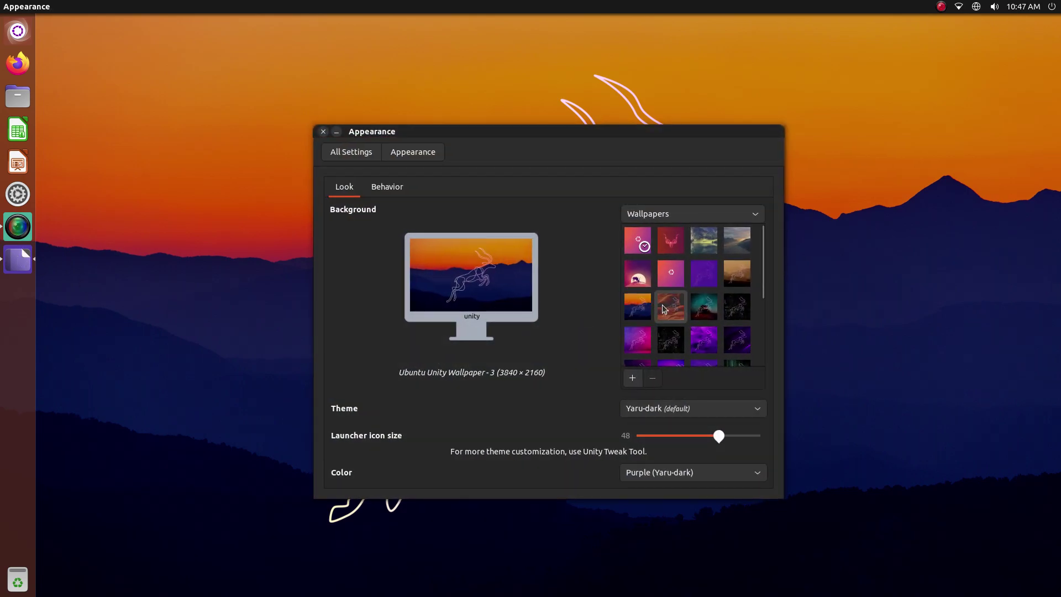
left_click(663, 309)
left_click(8, 35)
key("Escape")
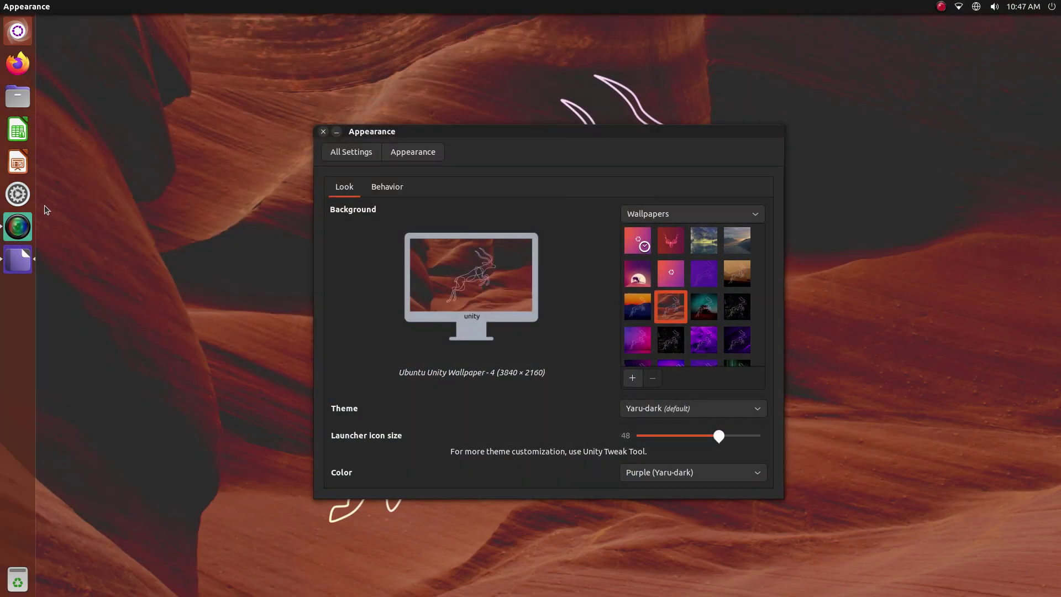
left_click(22, 254)
left_click(22, 257)
Pick the teal-sky Ubuntu Unity Wallpaper - 5 (3840 × 2160) thumbnail as background
left_click(717, 312)
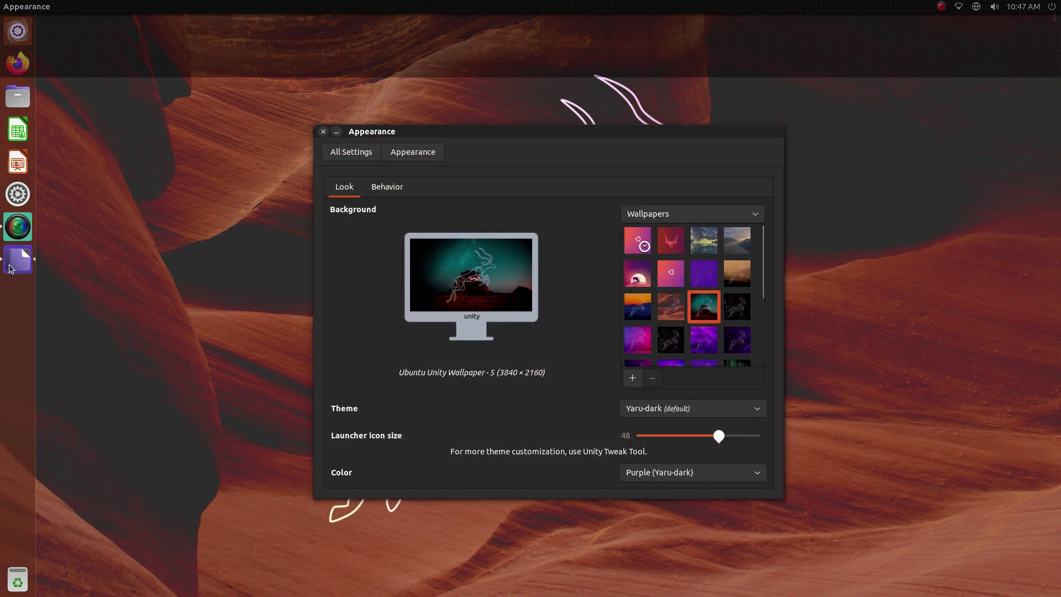